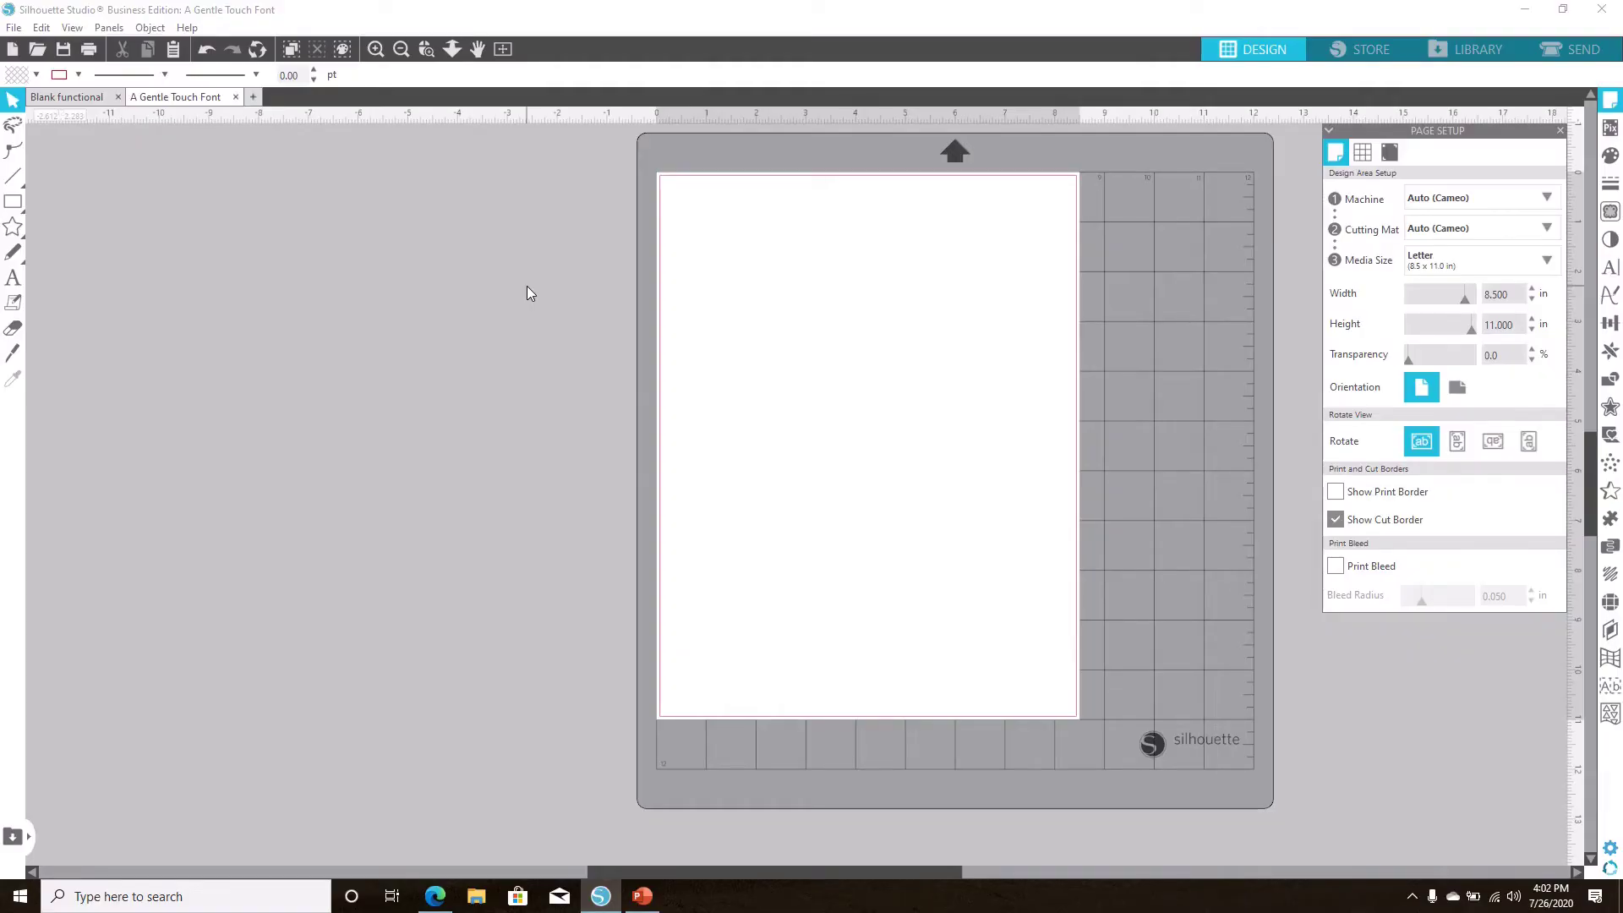
Step: Open the OneDrive Silhouette > Fonts > Humble Hearts folder and drag Font Humble Hearts.svg onto the canvas
{"action": "left_click", "coordinate": [476, 898]}
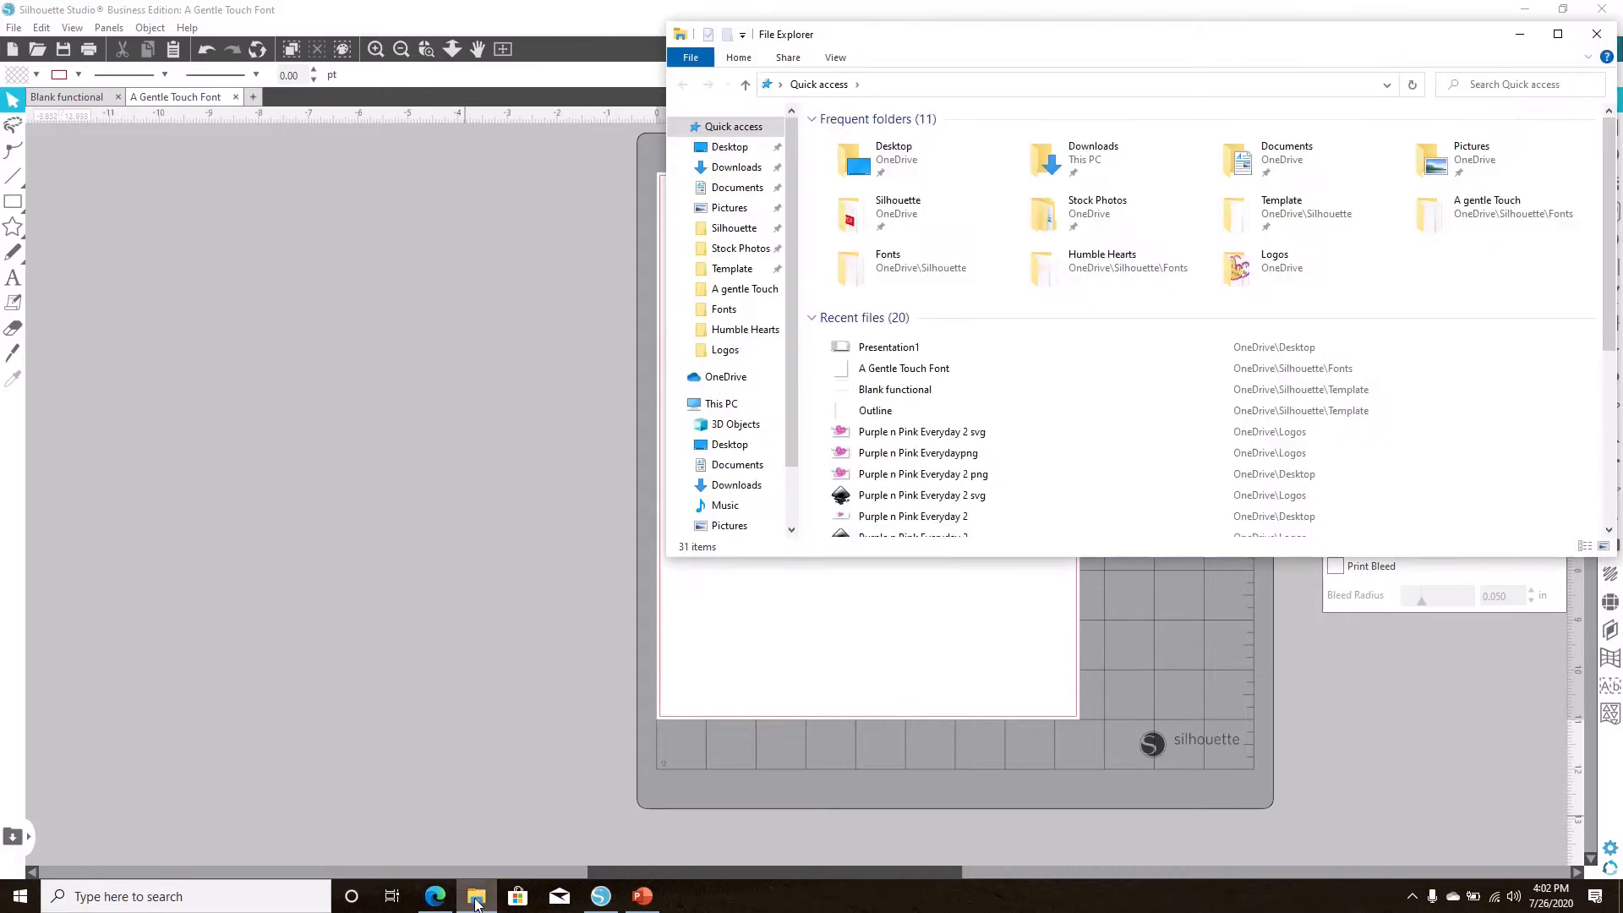
{"action": "left_click_drag", "start_coordinate": [784, 409], "coordinate": [786, 486]}
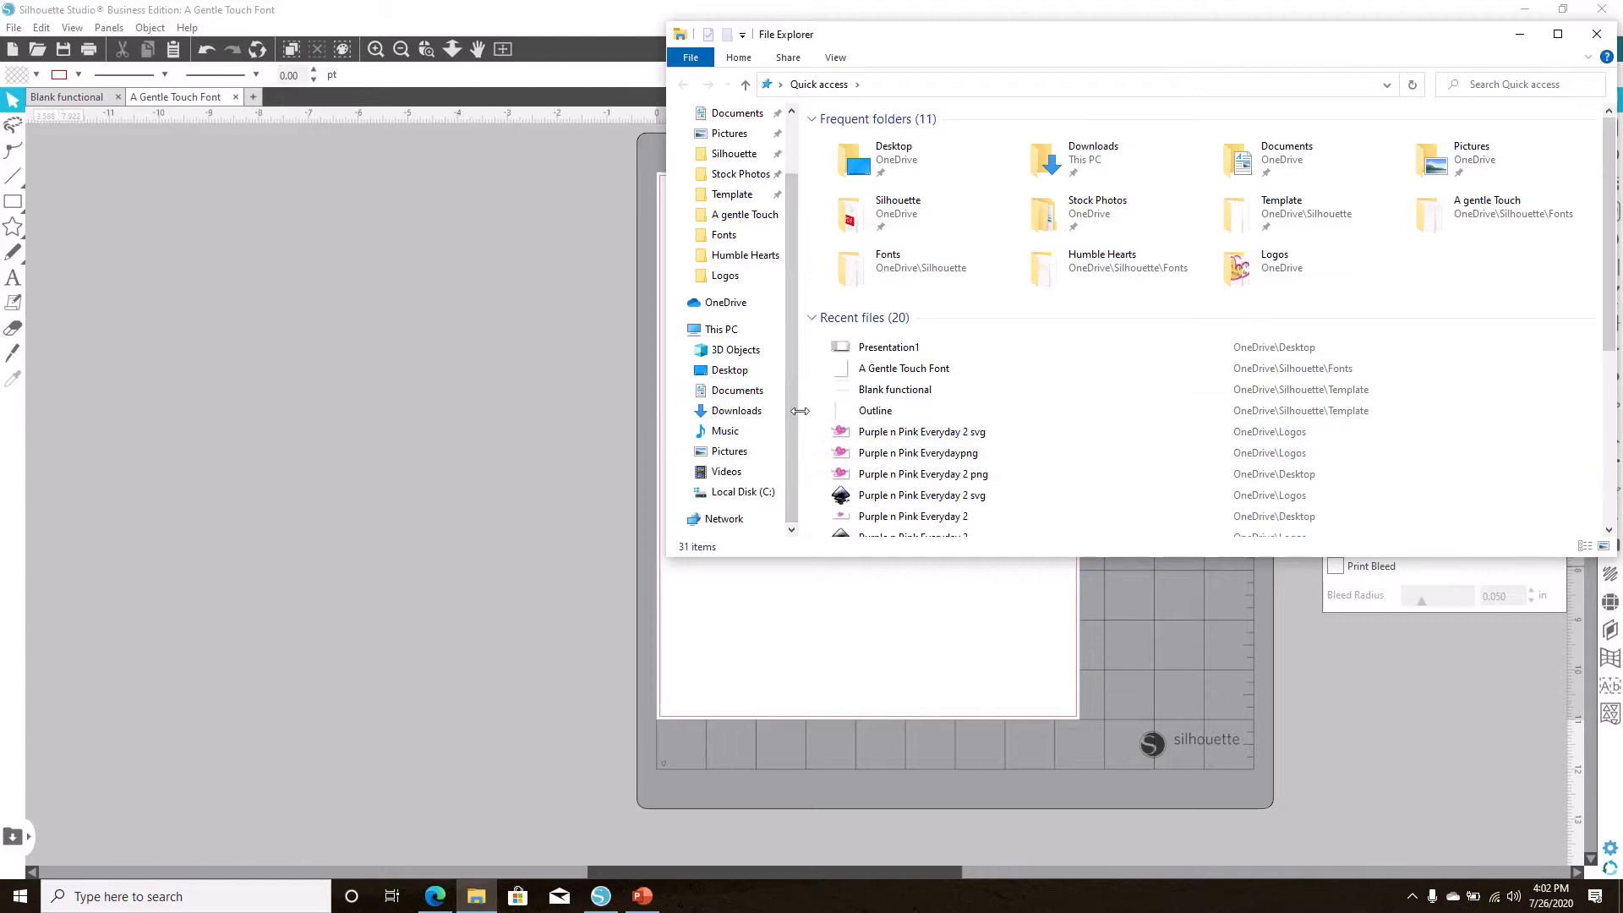
{"action": "left_click", "coordinate": [720, 235]}
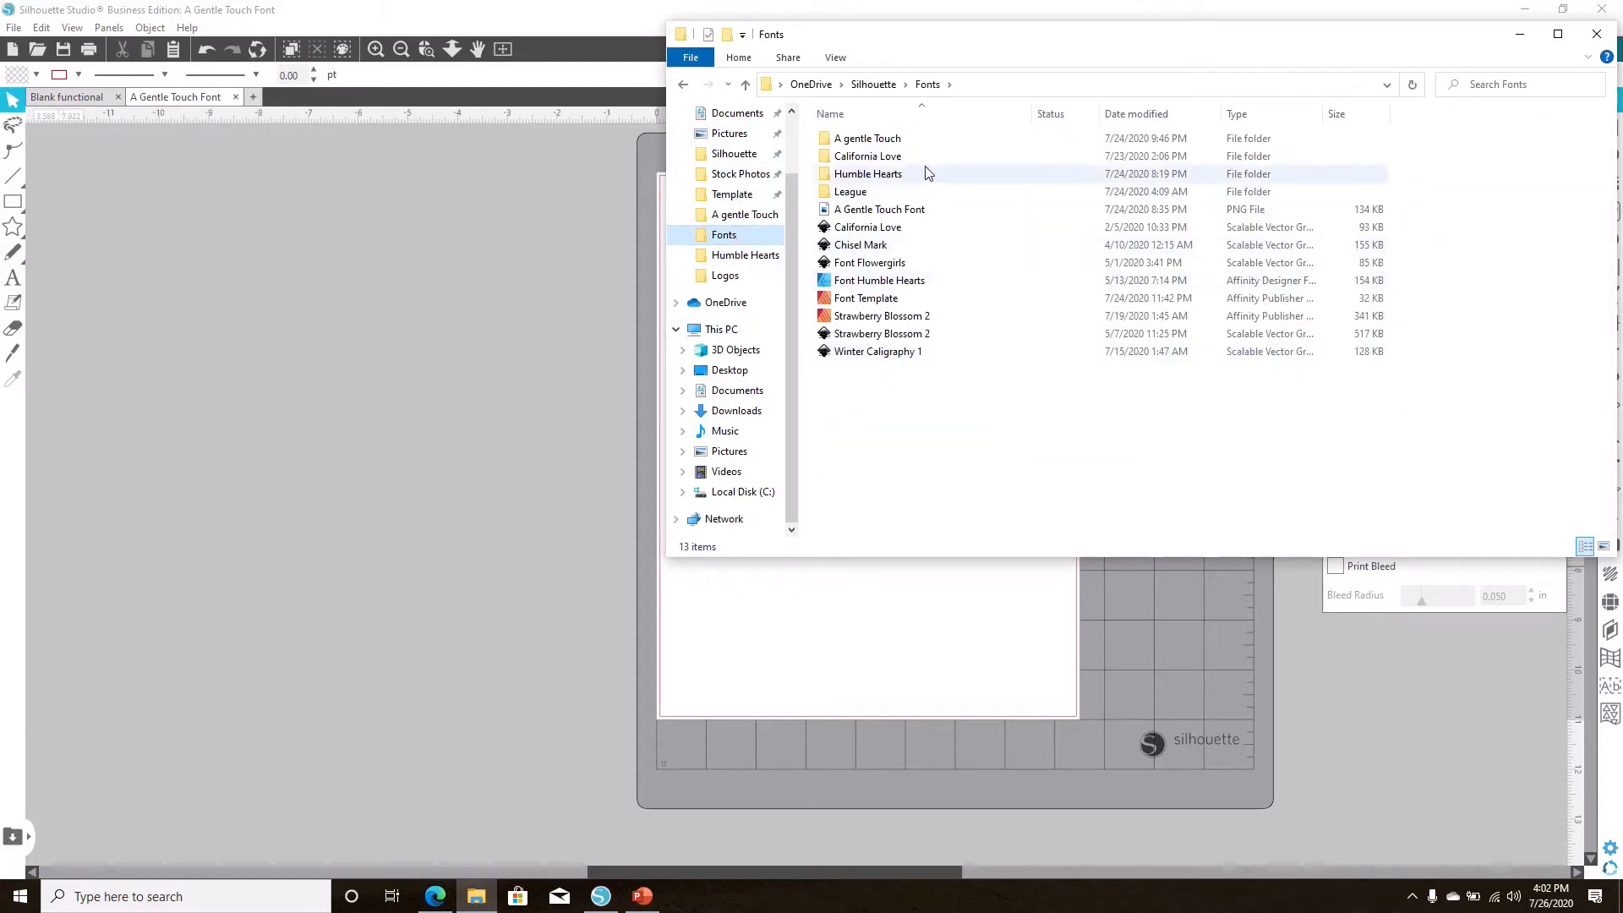
{"action": "left_click", "coordinate": [866, 178]}
{"action": "double_click", "coordinate": [864, 179]}
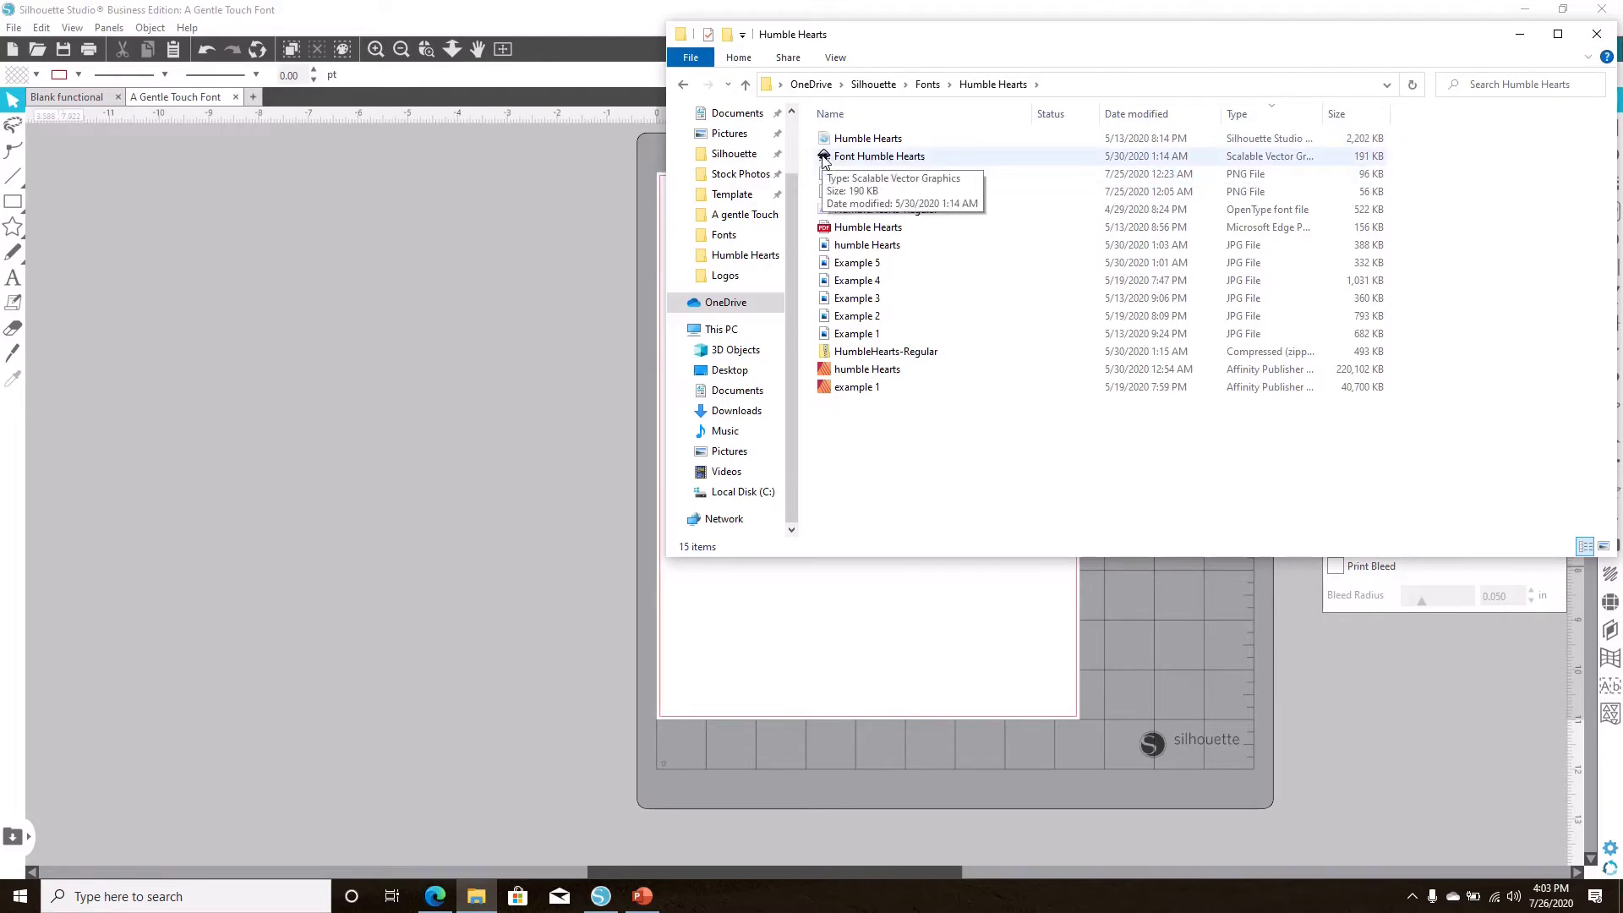
{"action": "left_click_drag", "start_coordinate": [825, 161], "coordinate": [377, 502]}
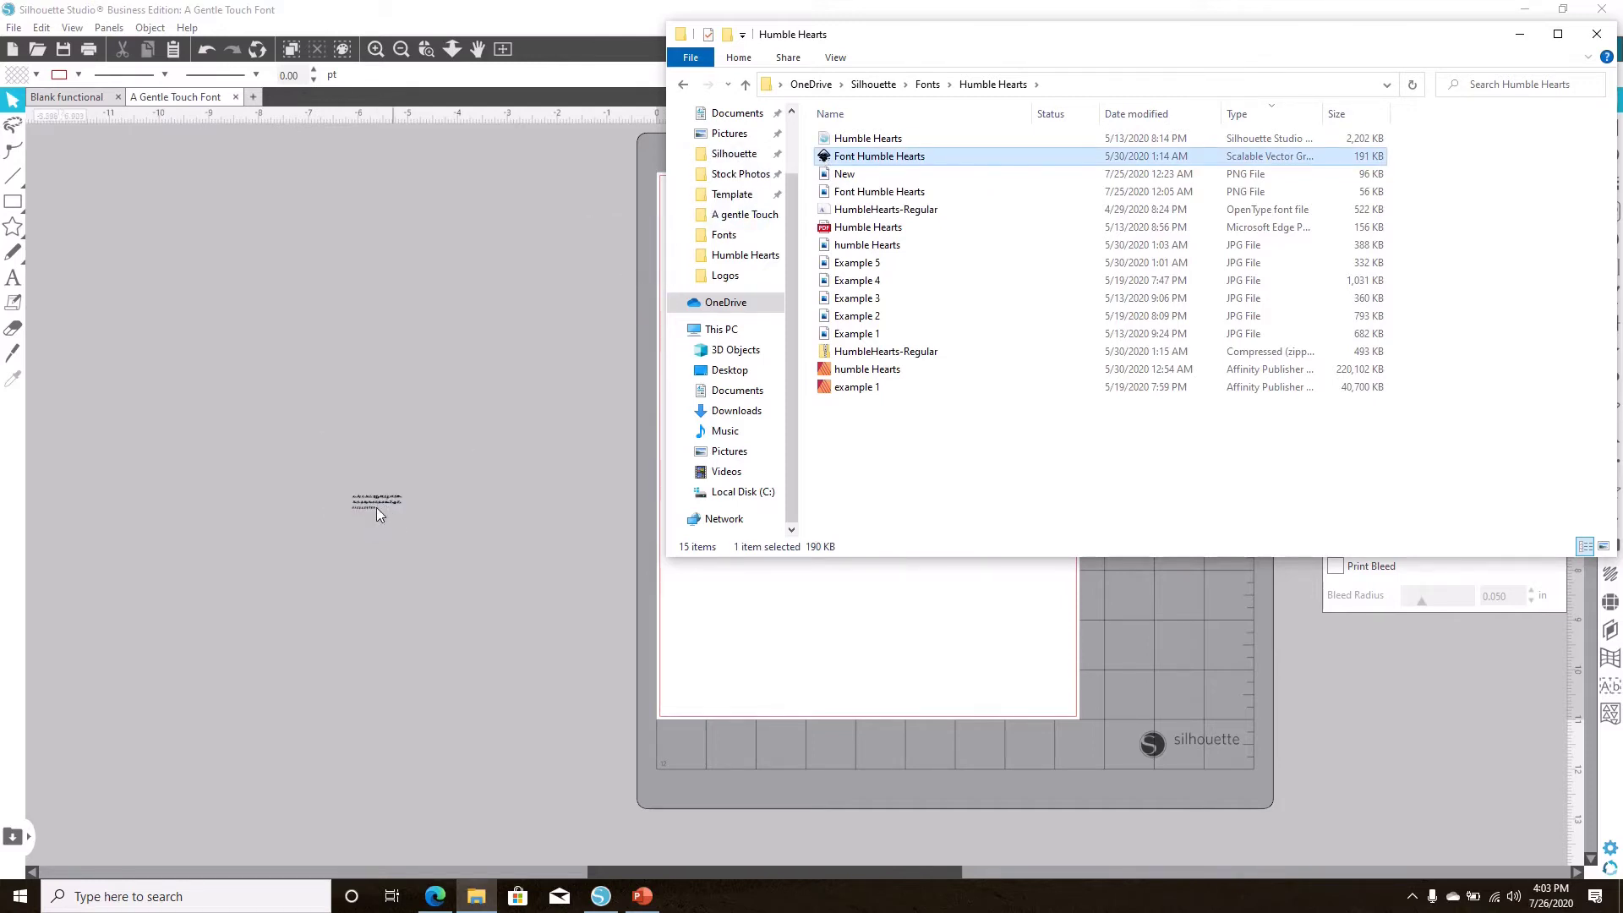
Step: Scale the Humble Hearts alphabet chart and place it along the page top at 8.013 in wide
{"action": "left_click", "coordinate": [367, 509]}
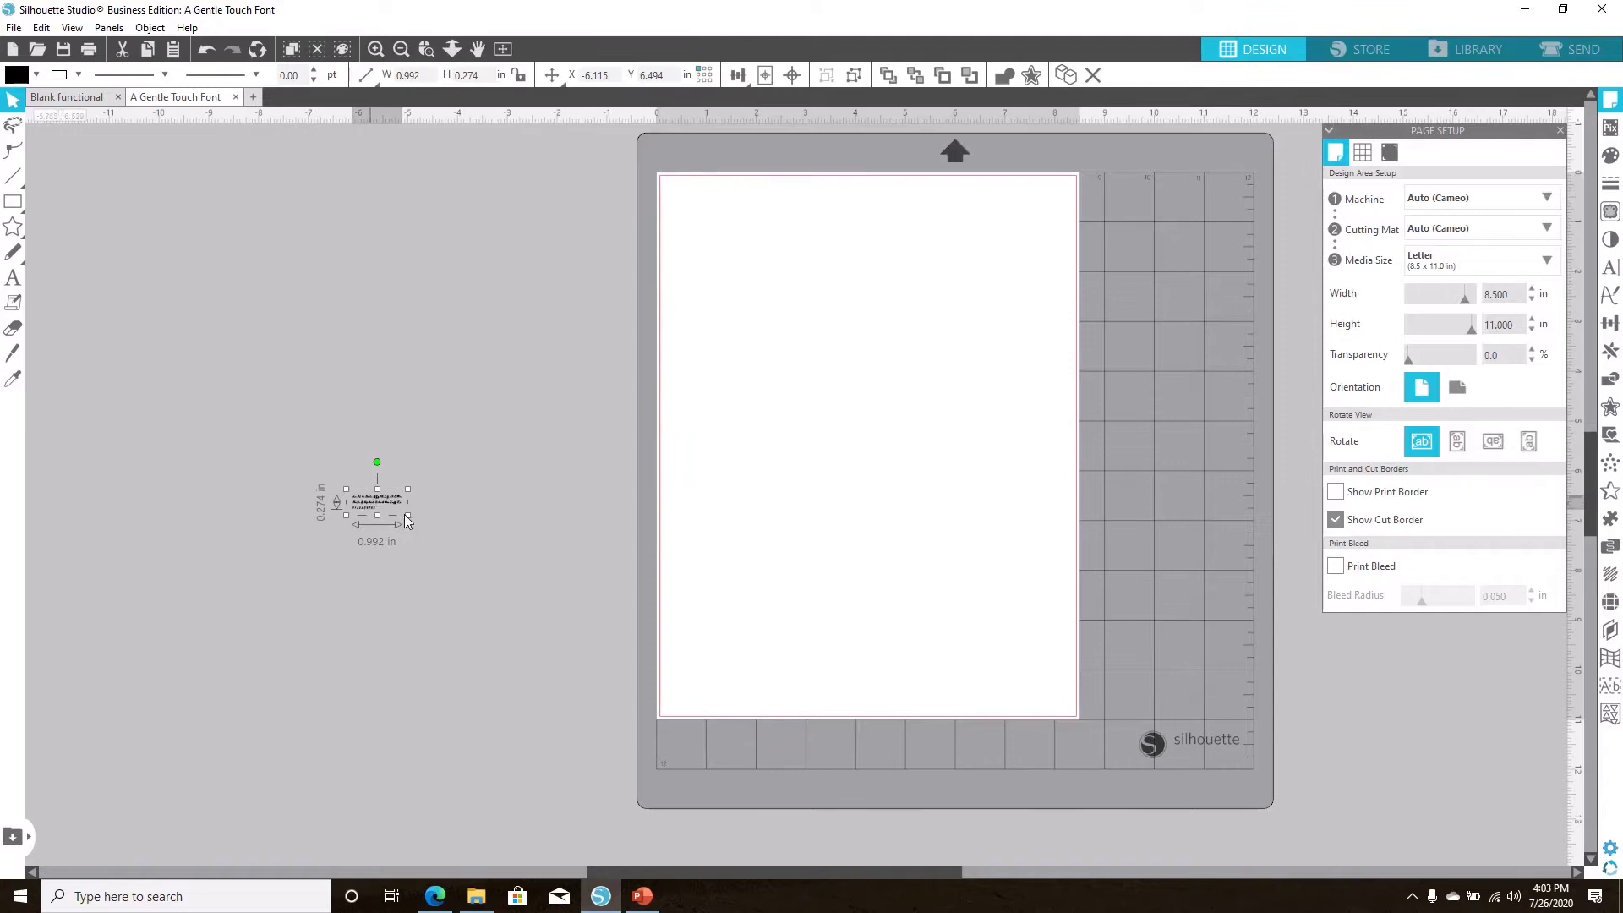
{"action": "left_click_drag", "start_coordinate": [418, 519], "coordinate": [870, 755]}
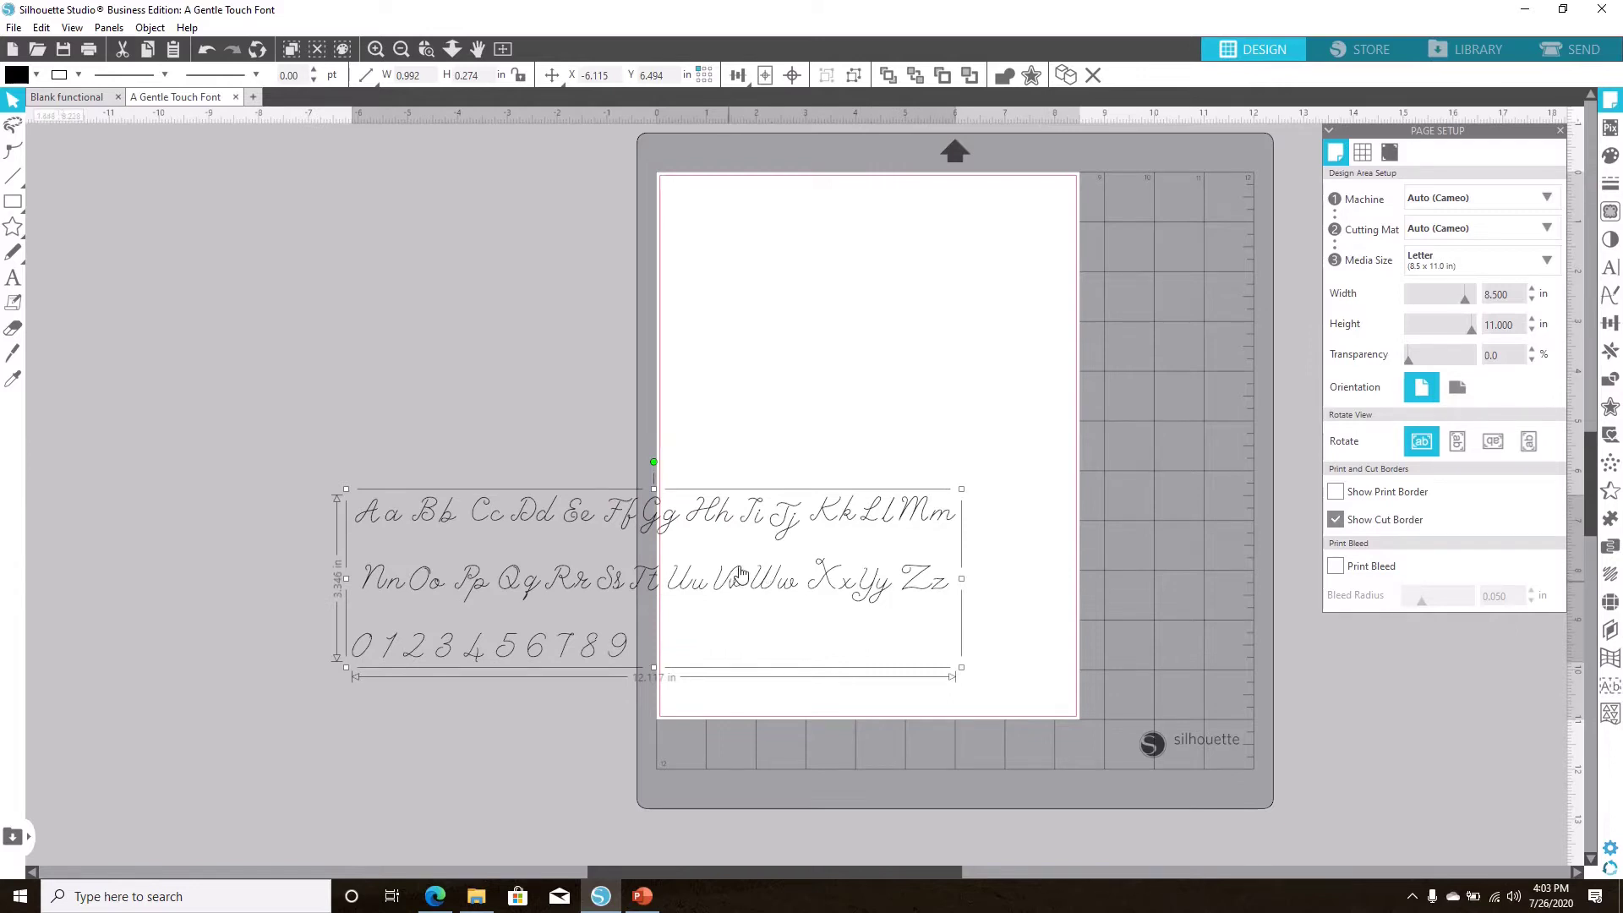
{"action": "left_click_drag", "start_coordinate": [743, 573], "coordinate": [844, 438]}
{"action": "left_click_drag", "start_coordinate": [930, 340], "coordinate": [913, 278]}
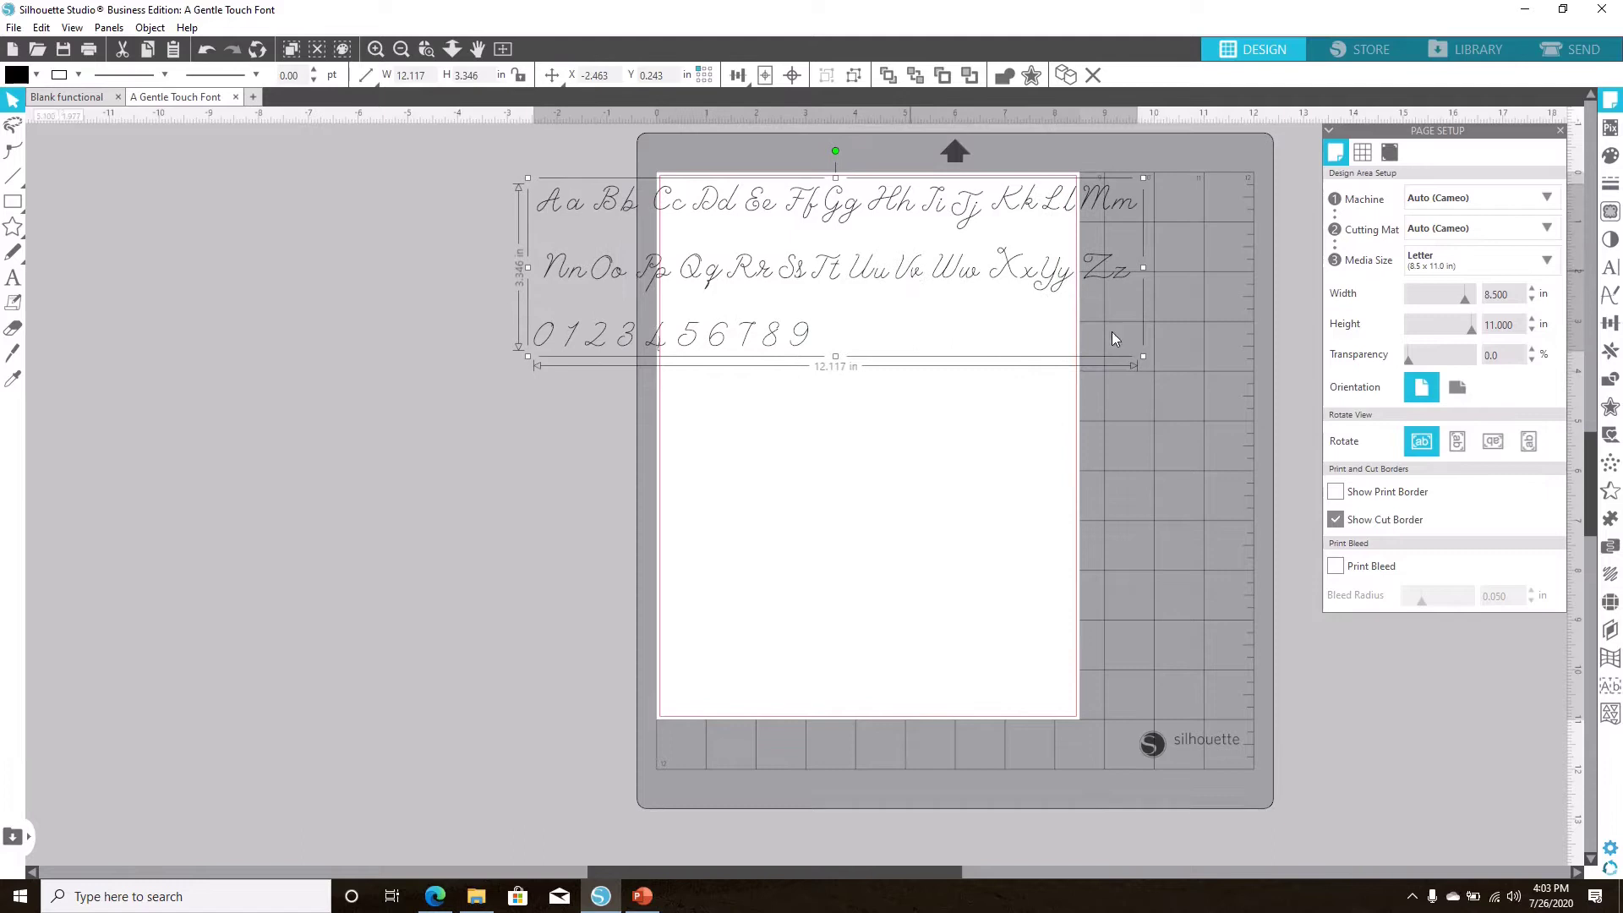
{"action": "left_click_drag", "start_coordinate": [1134, 355], "coordinate": [888, 262]}
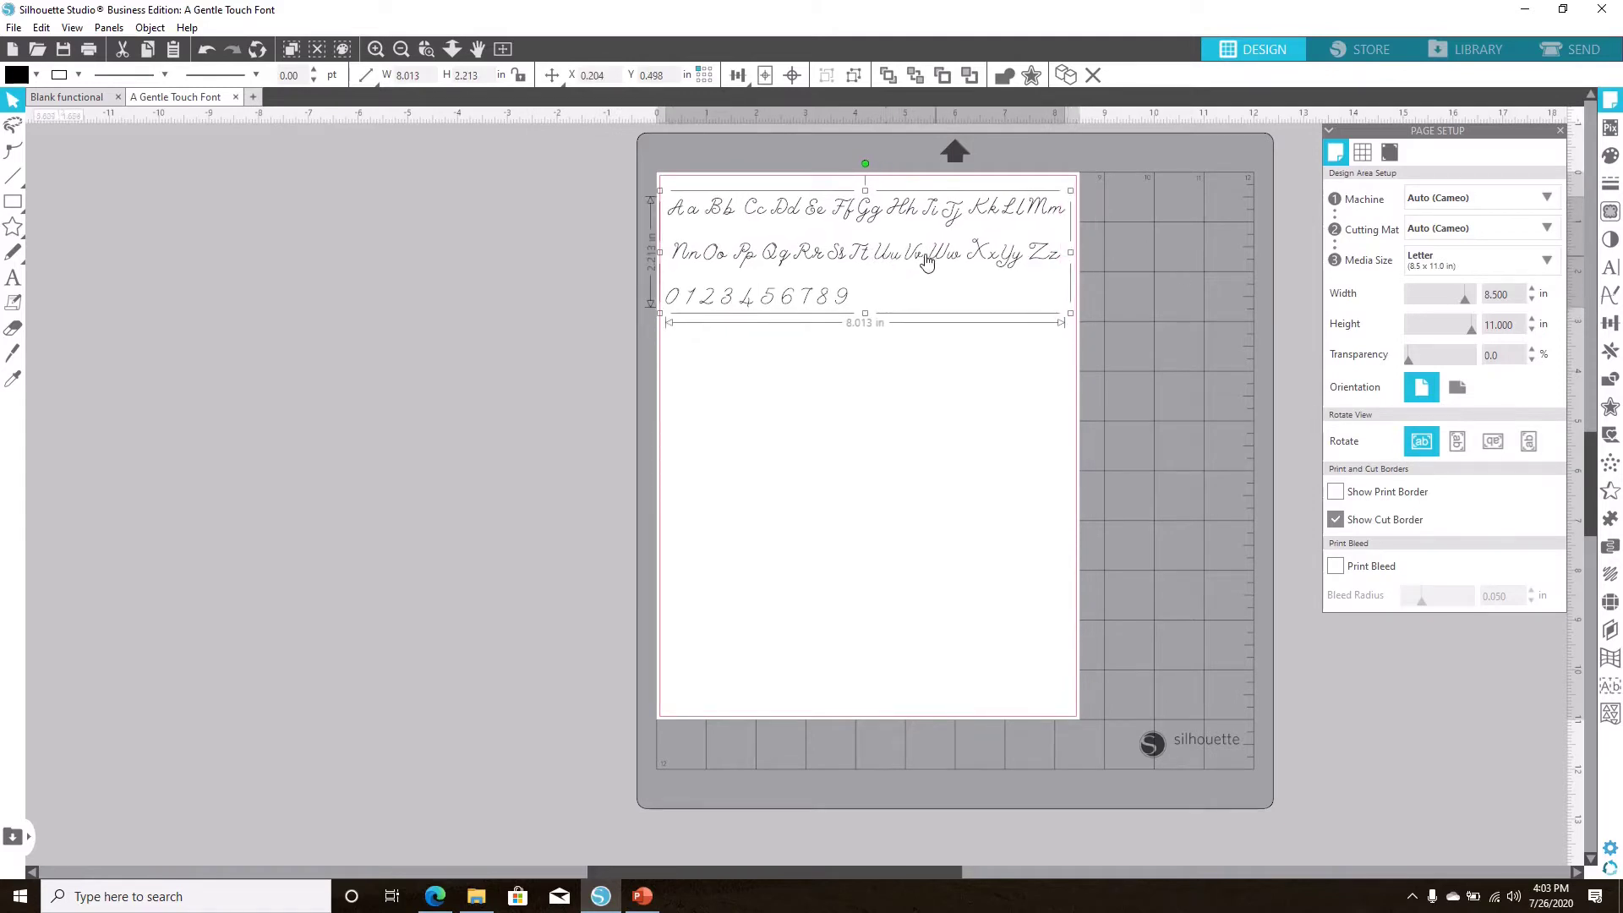
{"action": "left_click", "coordinate": [605, 306]}
{"action": "left_click", "coordinate": [15, 279]}
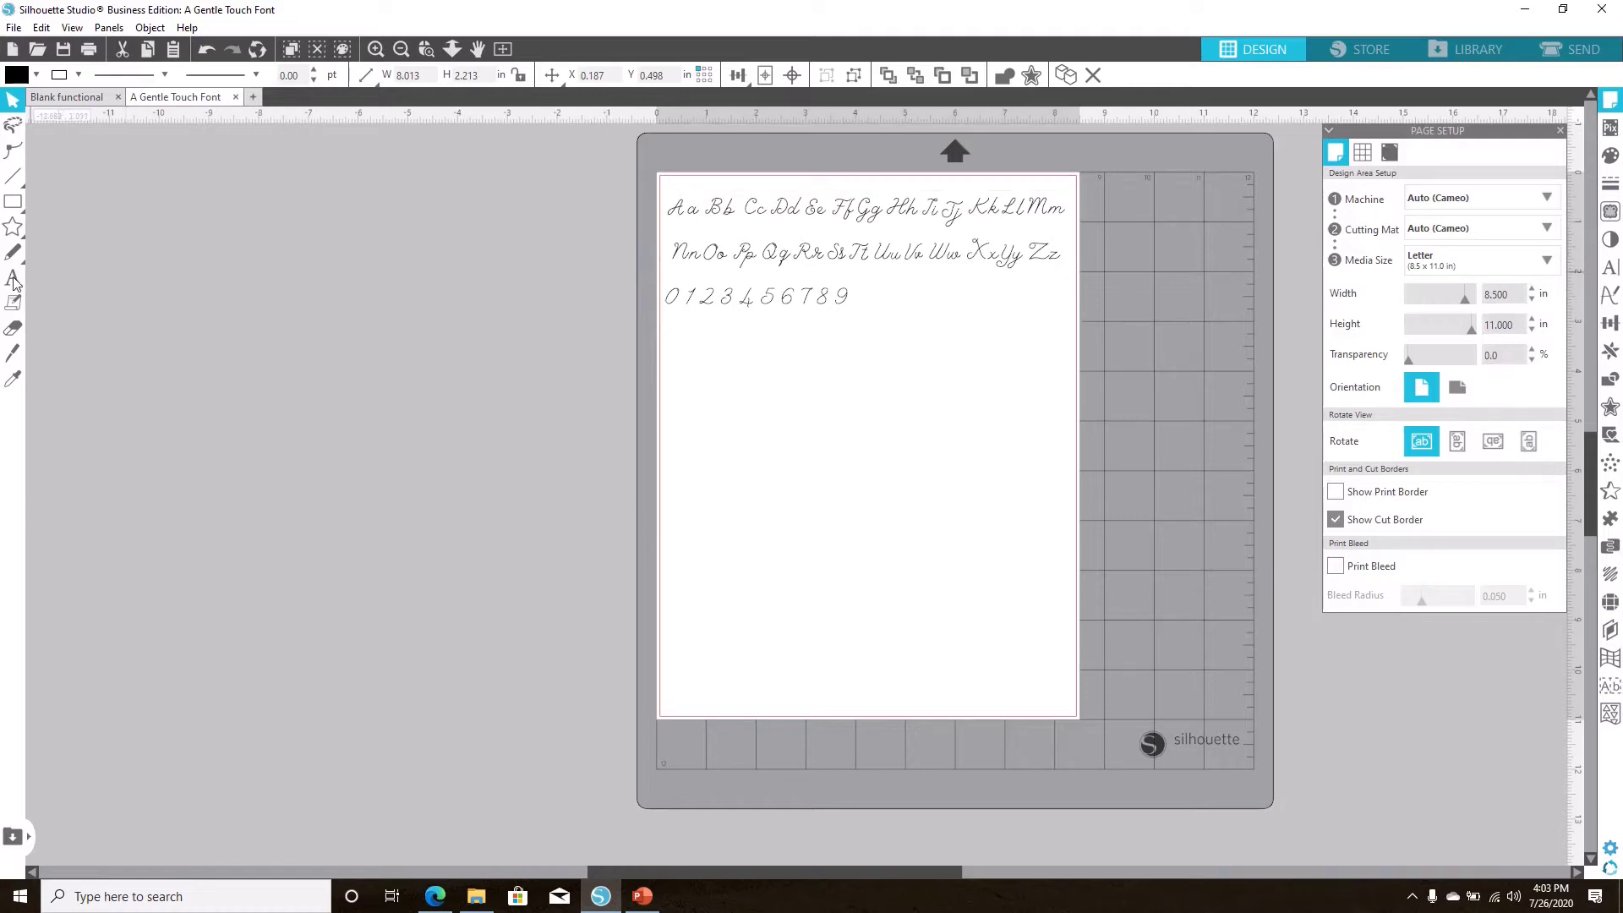
Step: Type 'Welcome Home' below the alphabet and set its font to Humble Hearts
{"action": "left_click", "coordinate": [684, 434]}
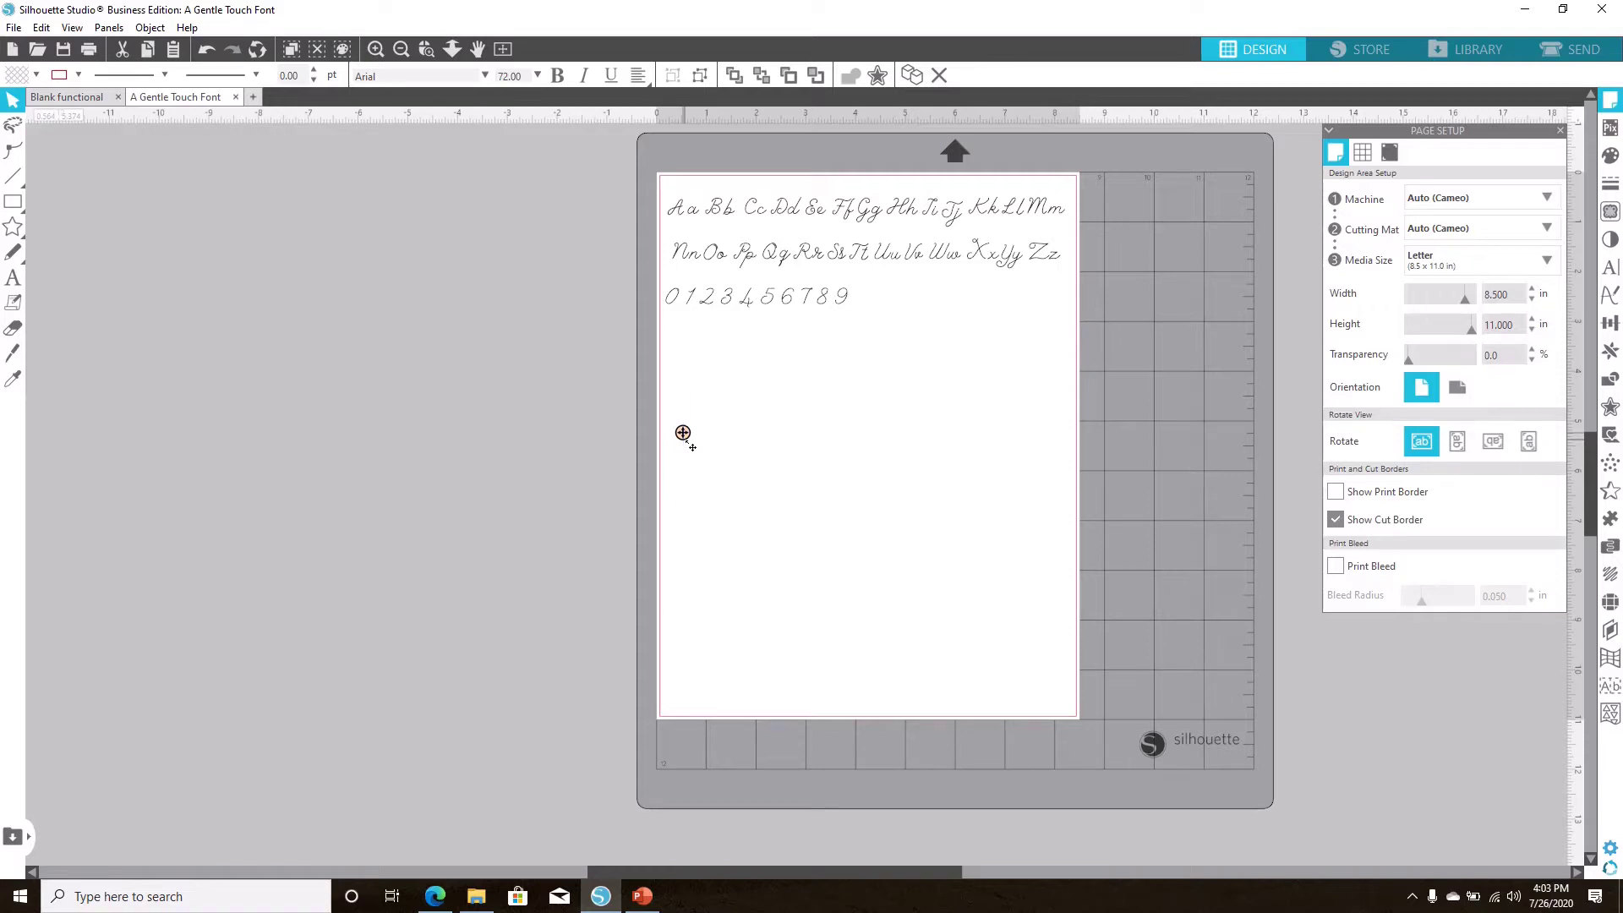
{"action": "type", "text": "We"}
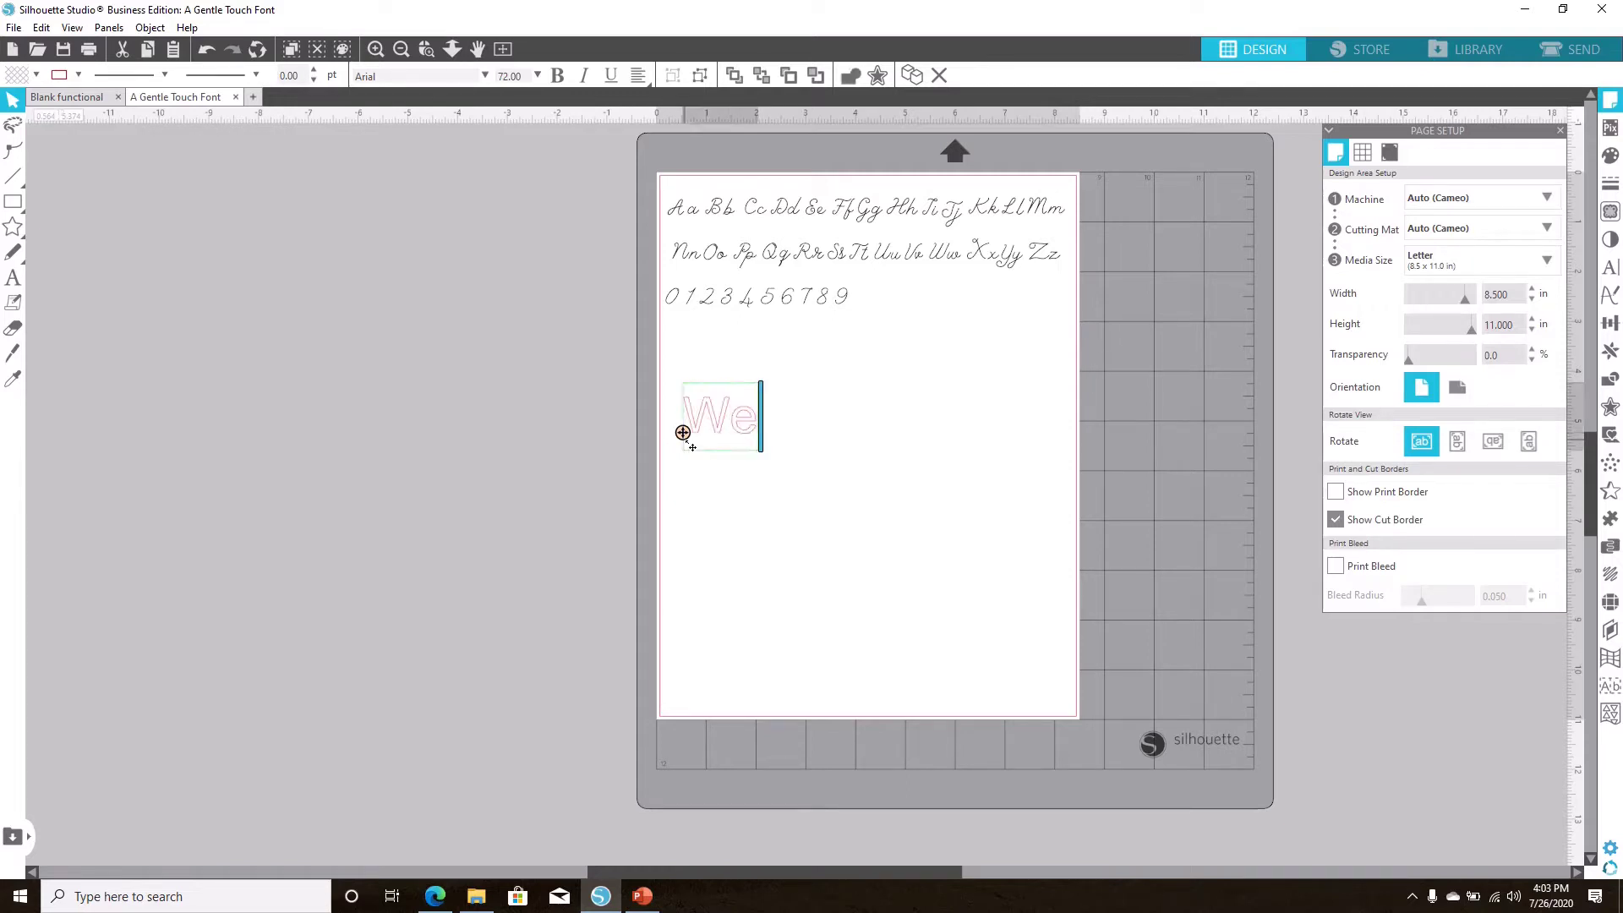
{"action": "type", "text": "lcome"}
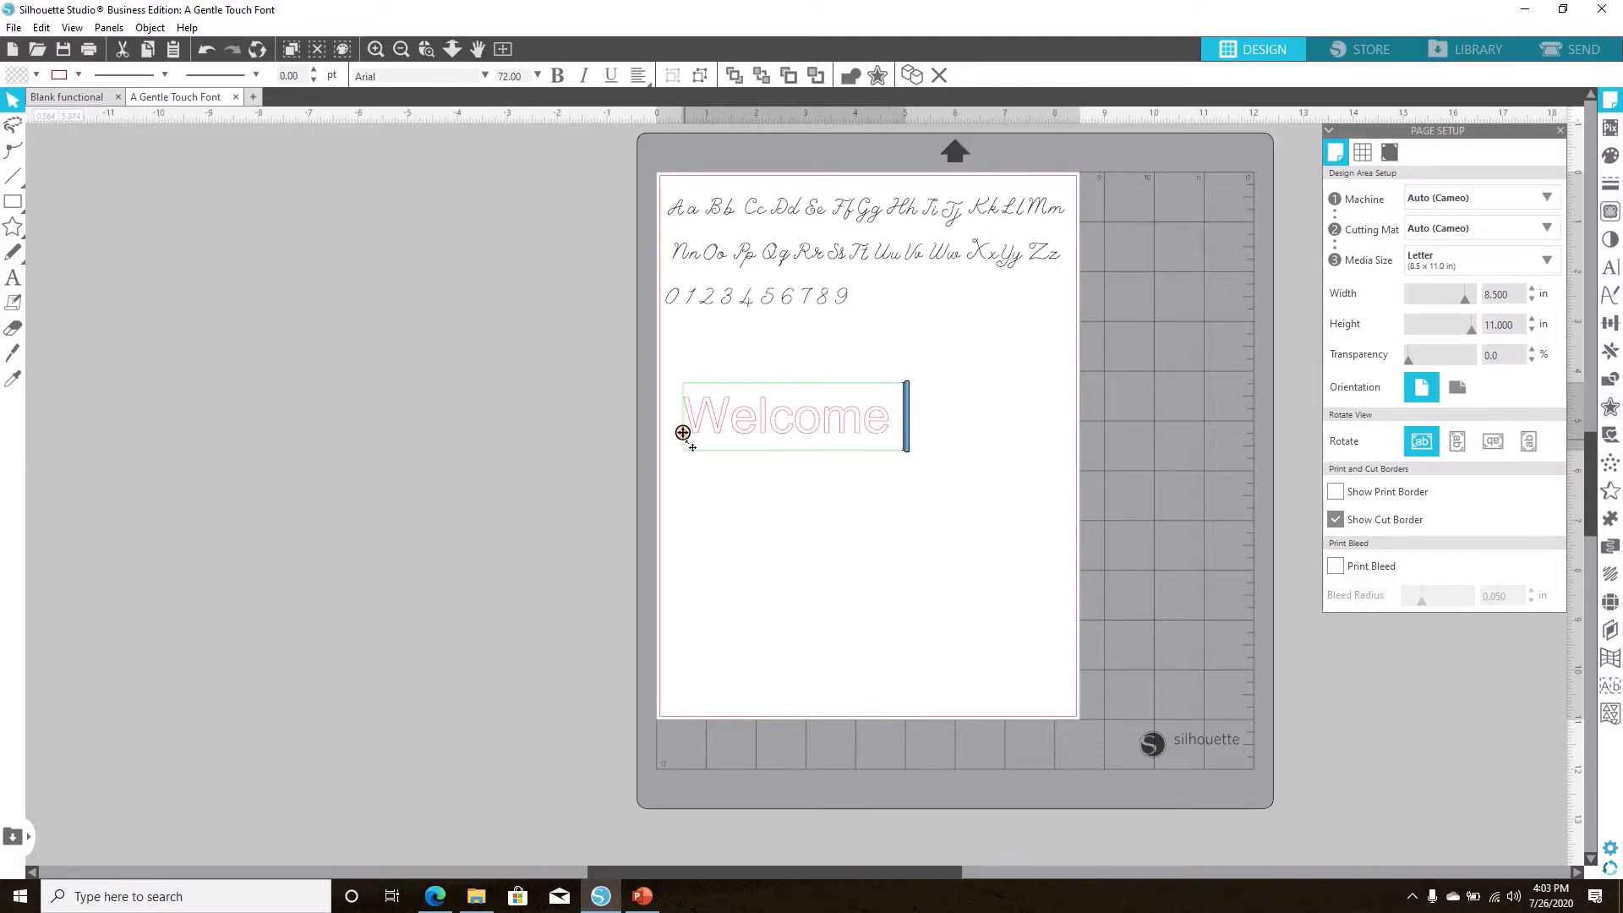
{"action": "type", "text": " Home"}
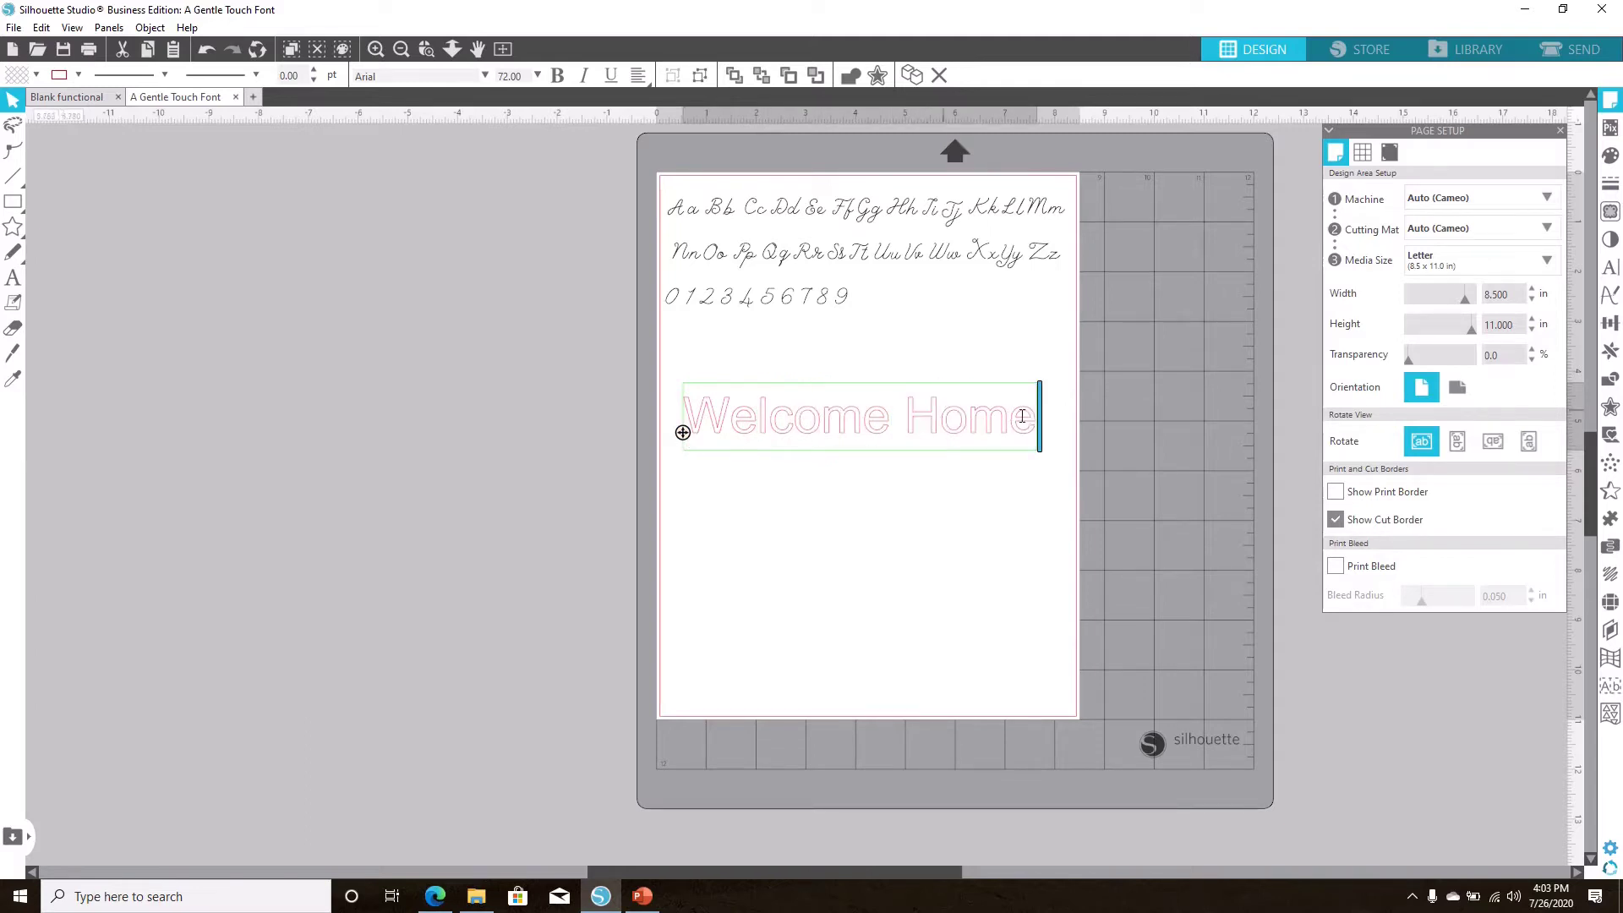
{"action": "key", "text": "ctrl+a"}
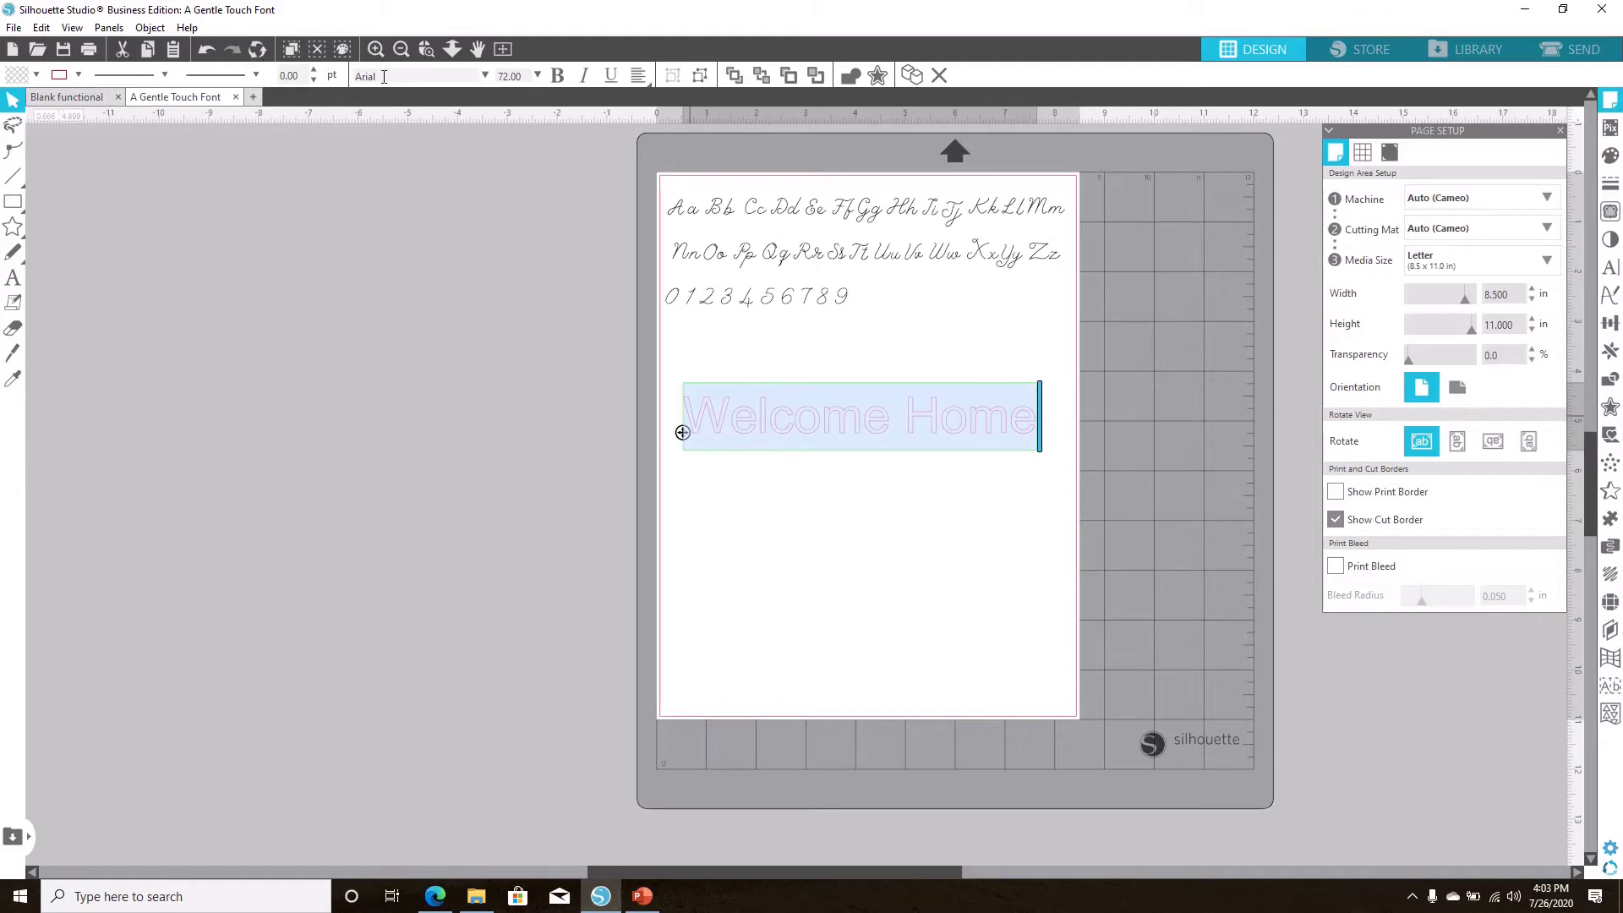
{"action": "left_click_drag", "start_coordinate": [383, 77], "coordinate": [344, 73]}
{"action": "type", "text": "humble Hearts"}
{"action": "key", "text": "Return"}
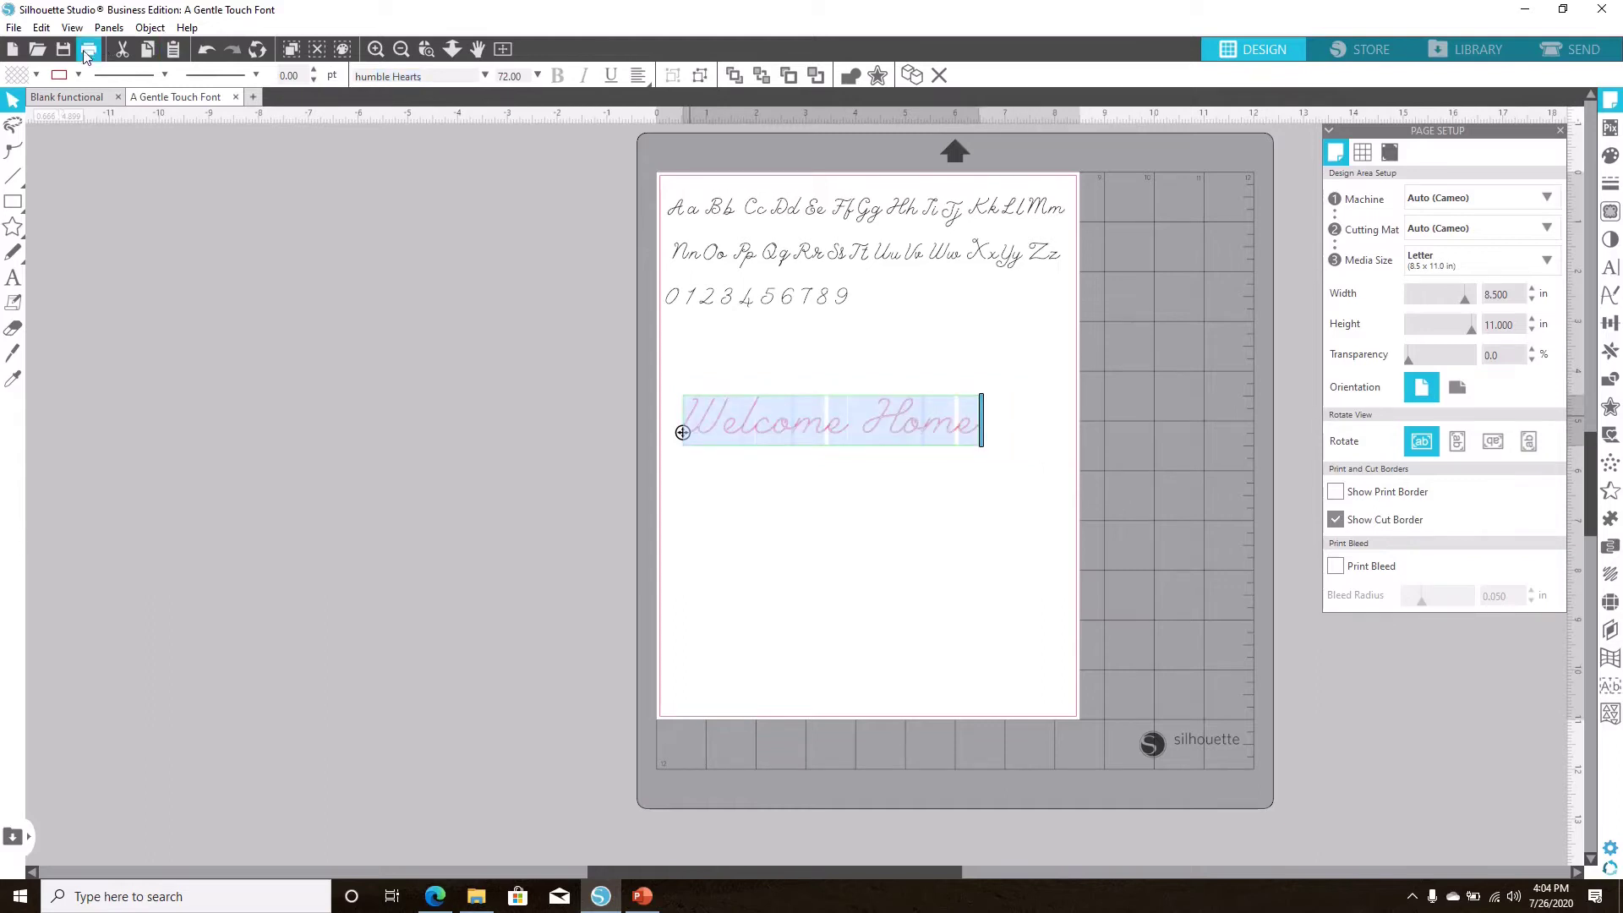
Step: Give the Welcome Home text a light pink fill and pink outline
{"action": "left_click", "coordinate": [37, 77]}
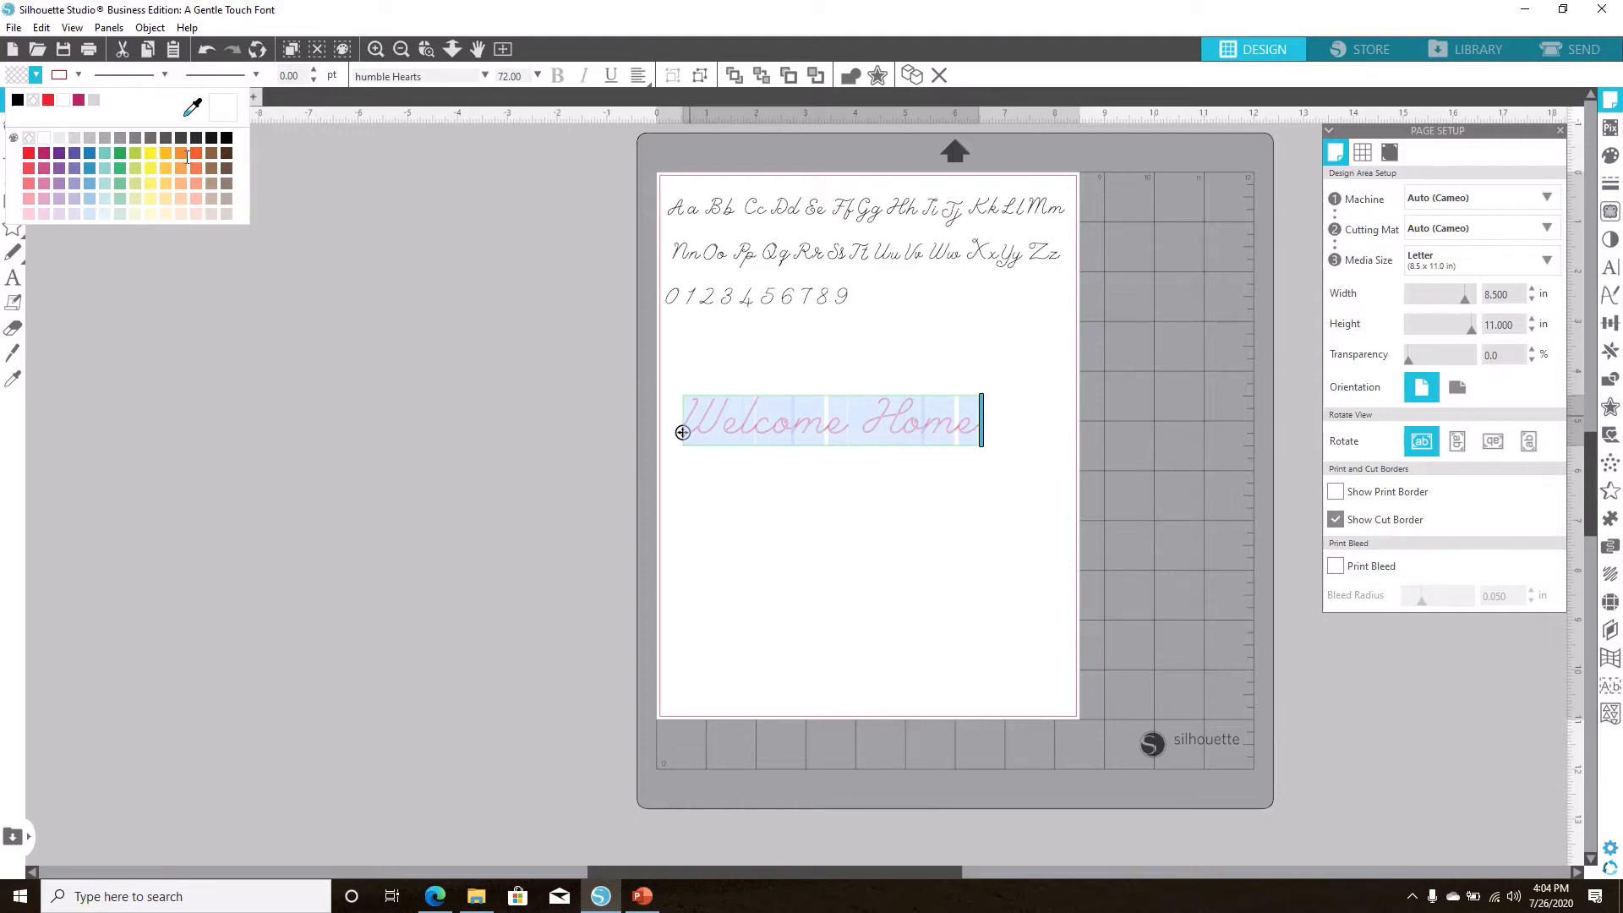
{"action": "left_click", "coordinate": [28, 199]}
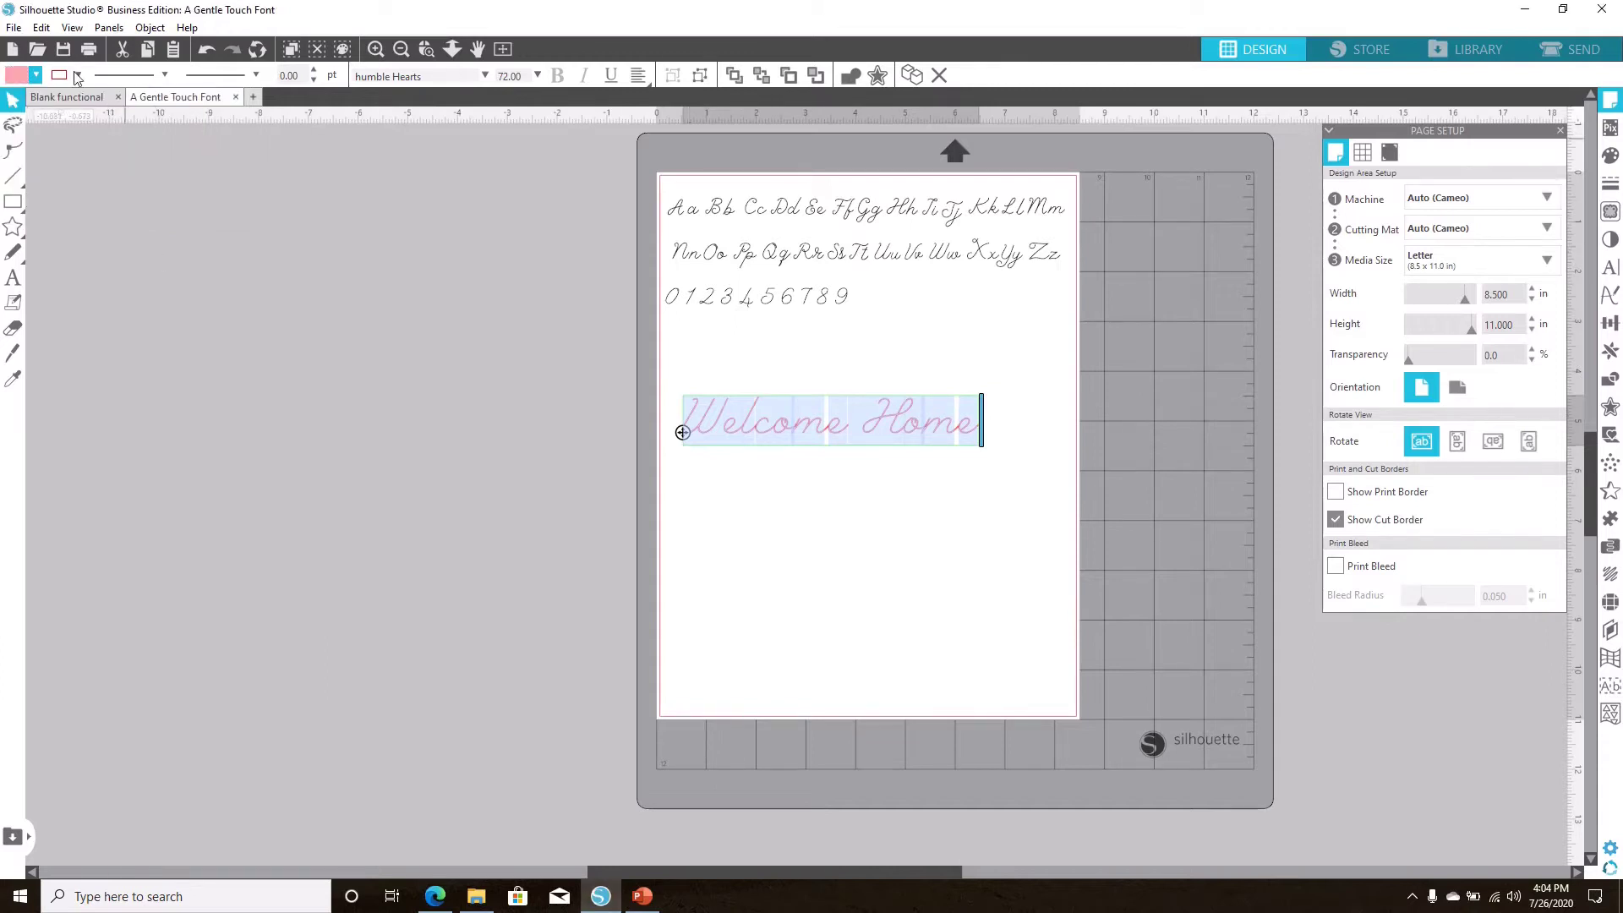
{"action": "left_click", "coordinate": [78, 74]}
{"action": "left_click", "coordinate": [90, 100]}
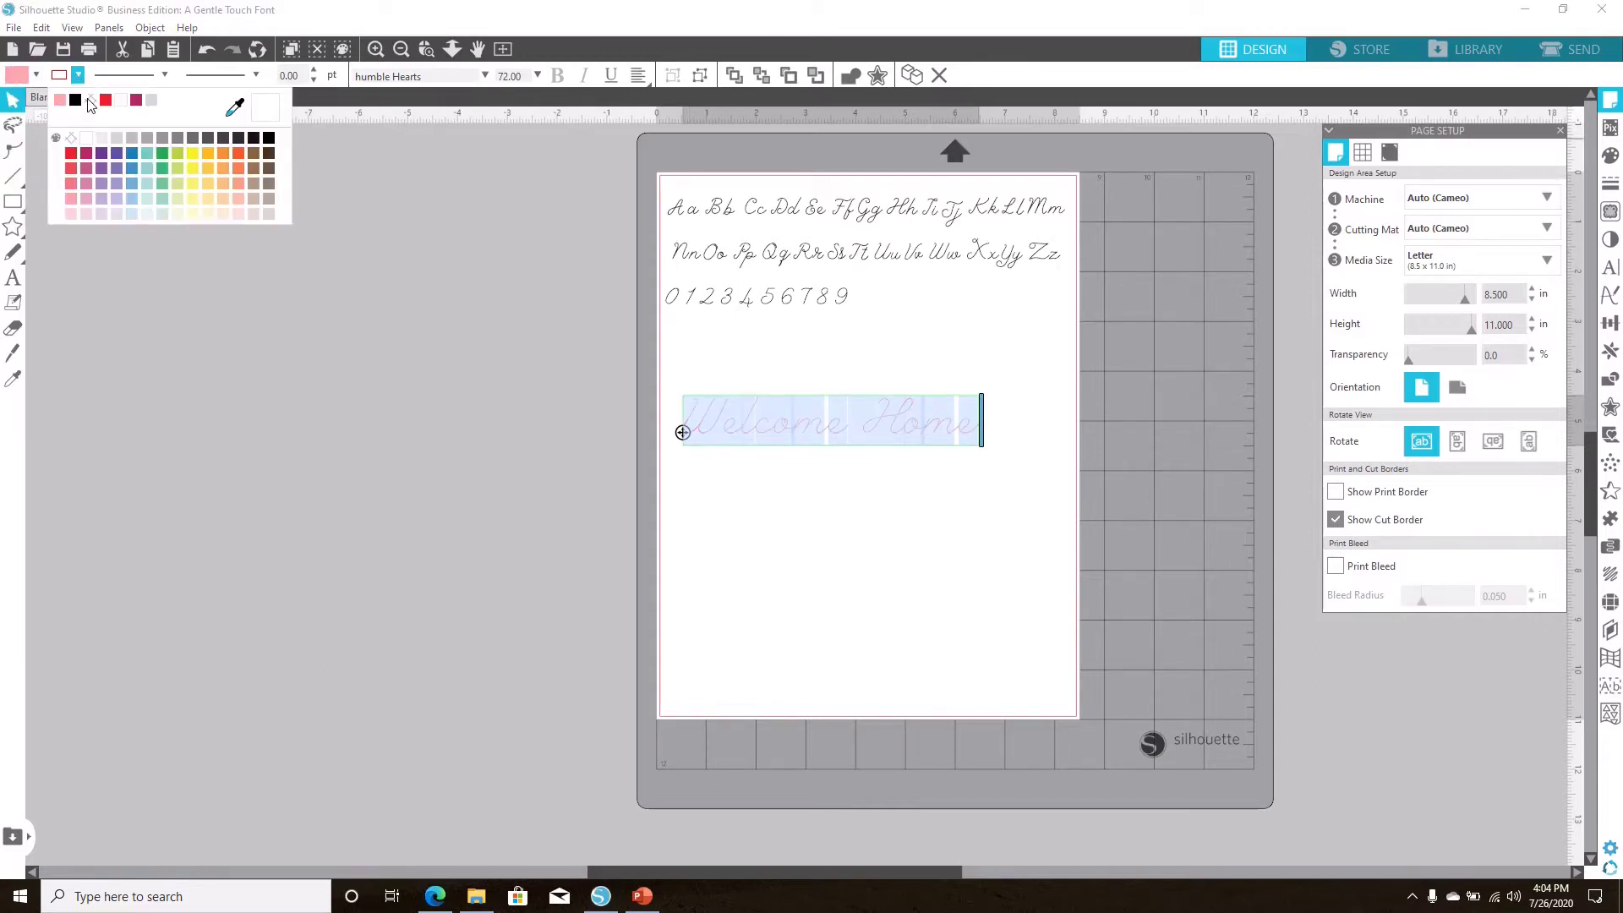
{"action": "left_click", "coordinate": [801, 454]}
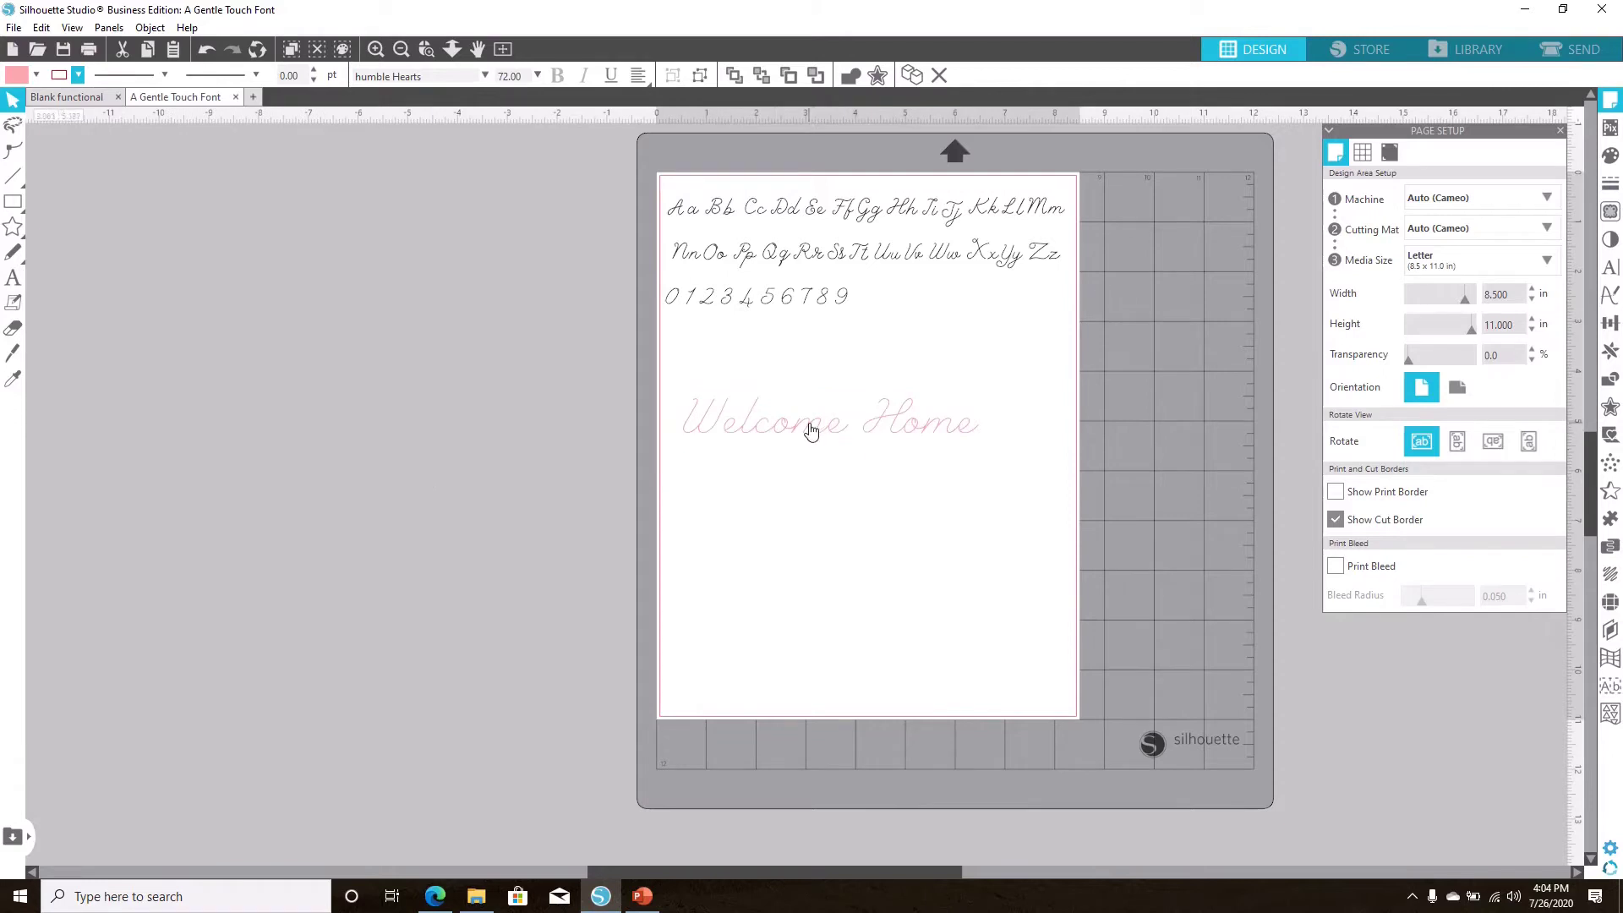
{"action": "left_click", "coordinate": [809, 430]}
Step: Drag the alphabet chart down so it sits beneath the pink Welcome Home text
{"action": "key", "text": "i"}
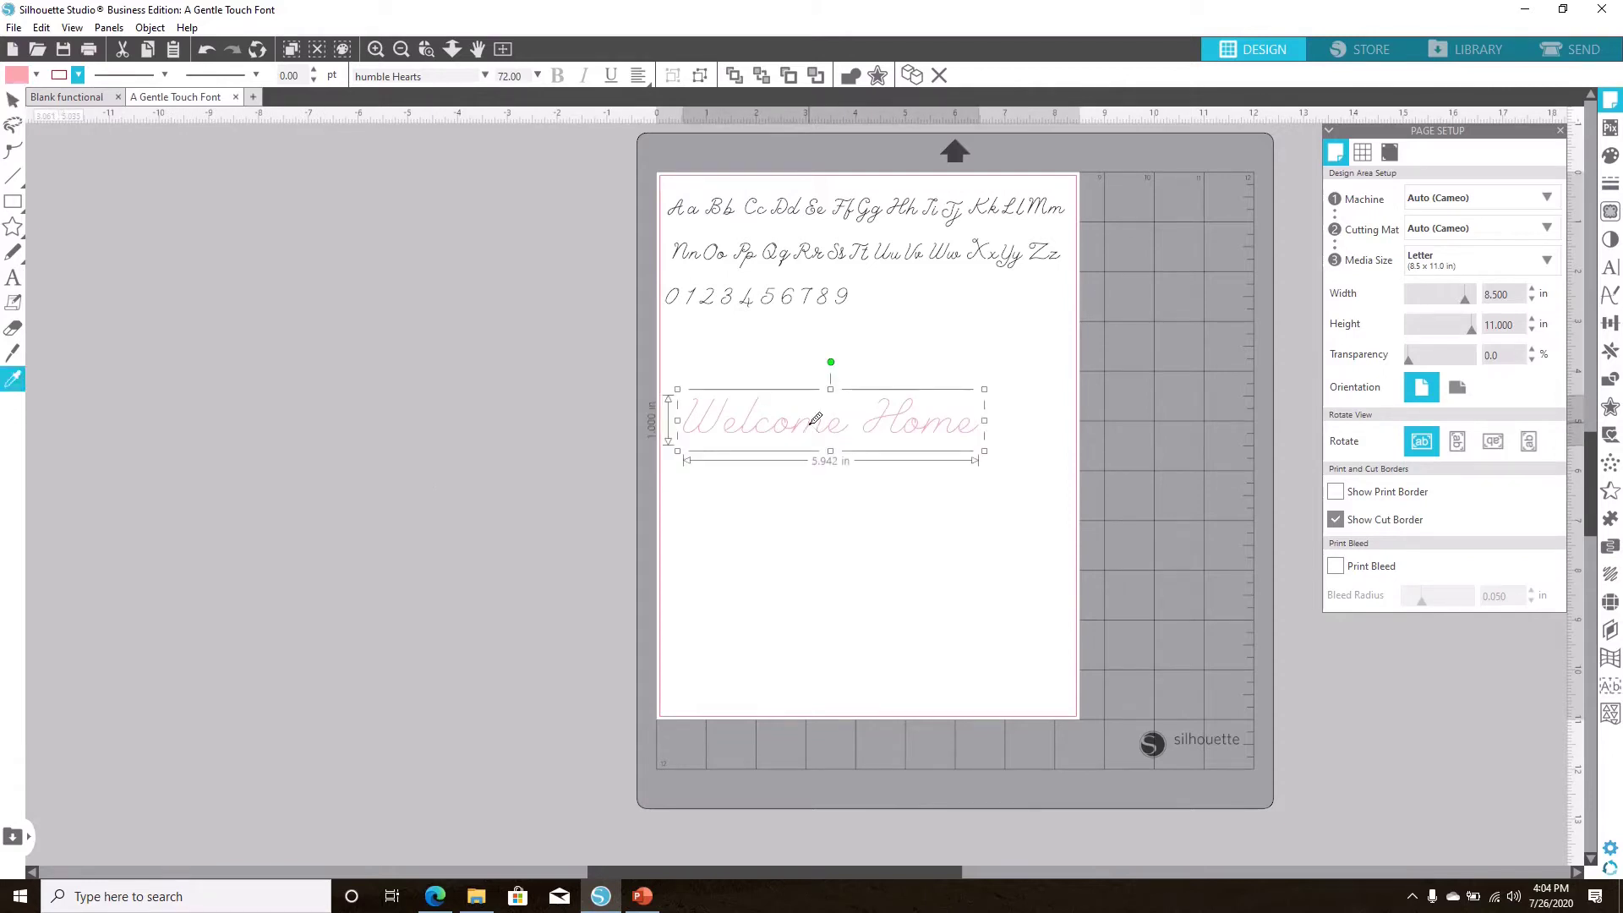
{"action": "scroll", "coordinate": [816, 418], "scroll_direction": "up", "scroll_amount": 2}
{"action": "left_click", "coordinate": [816, 417]}
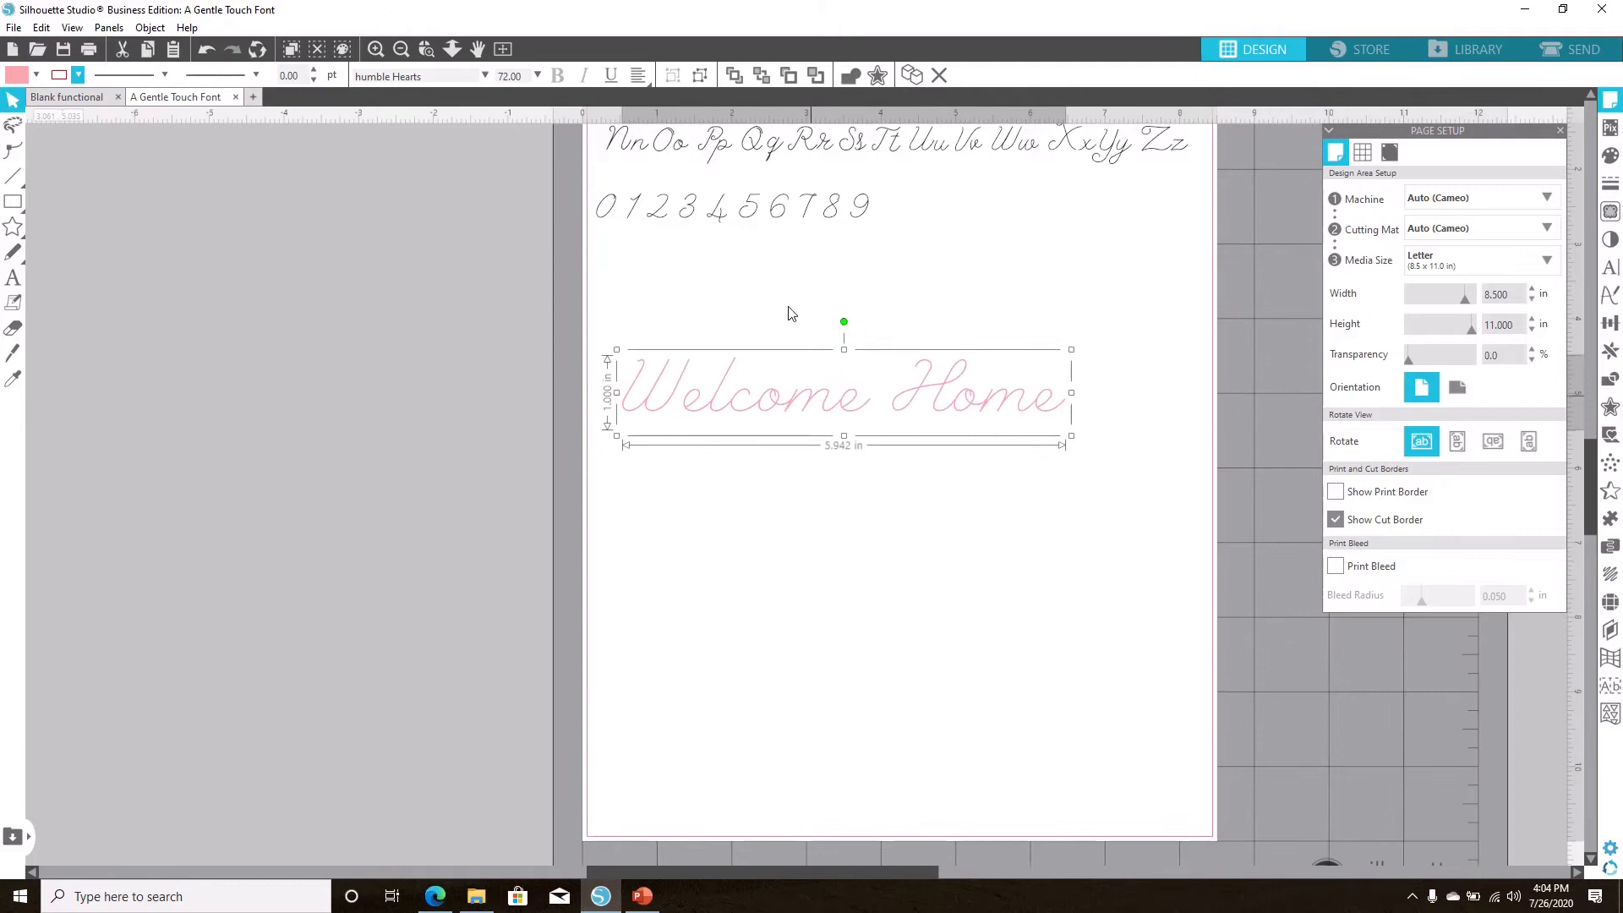
{"action": "key", "text": "Escape"}
{"action": "left_click_drag", "start_coordinate": [725, 228], "coordinate": [819, 664]}
{"action": "key", "text": "Escape"}
{"action": "left_click", "coordinate": [718, 401]}
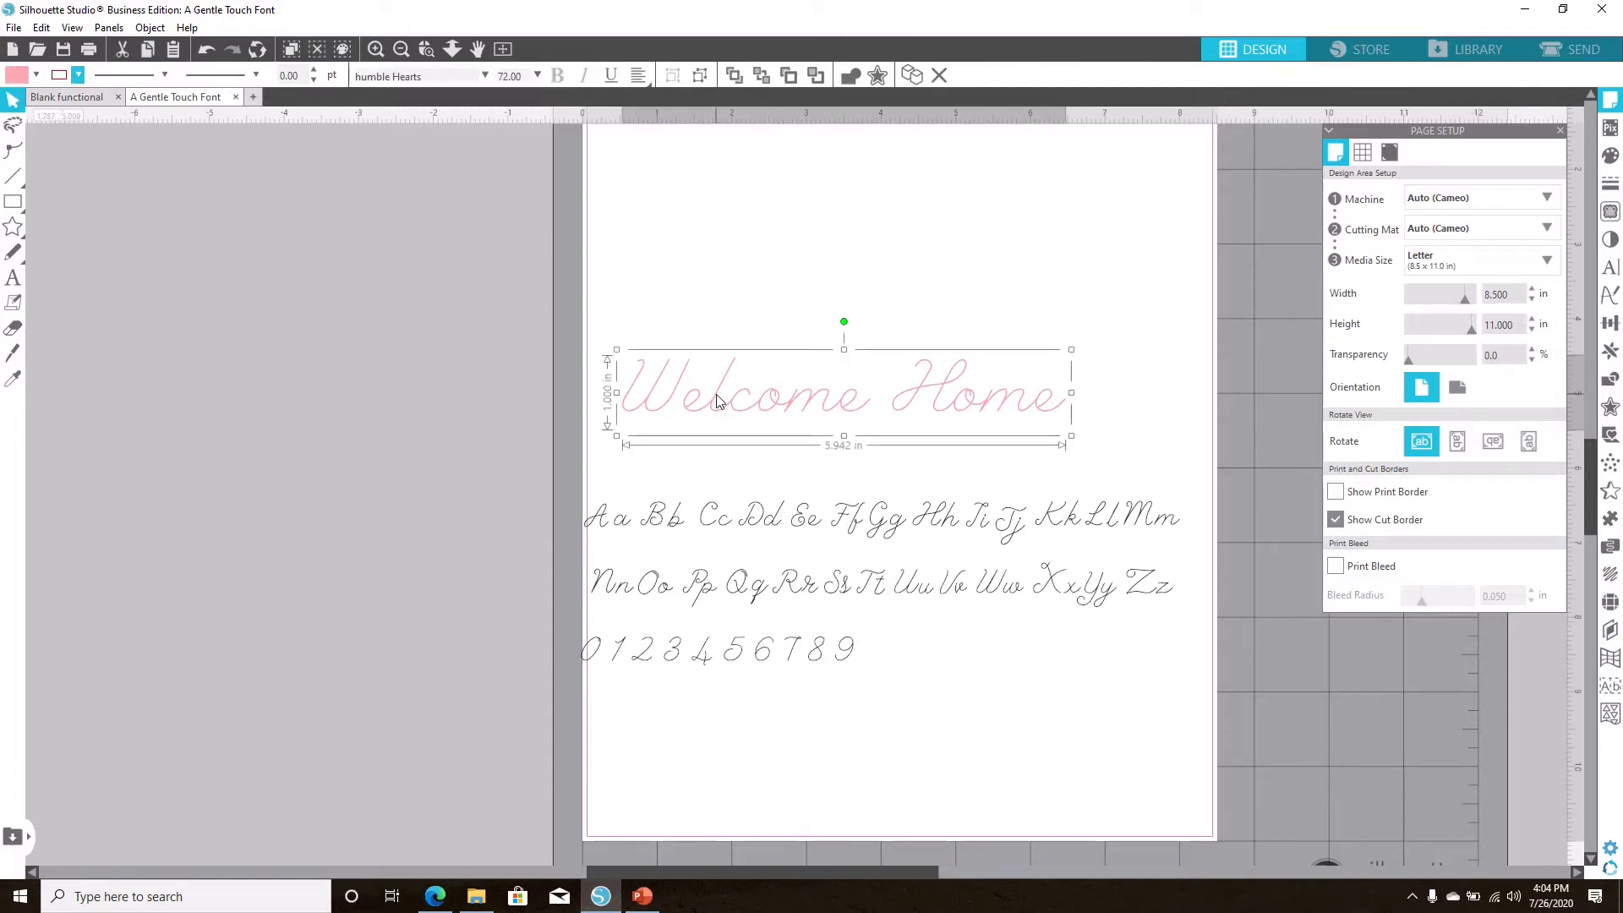
{"action": "left_click", "coordinate": [771, 529]}
{"action": "left_click_drag", "start_coordinate": [747, 534], "coordinate": [790, 548]}
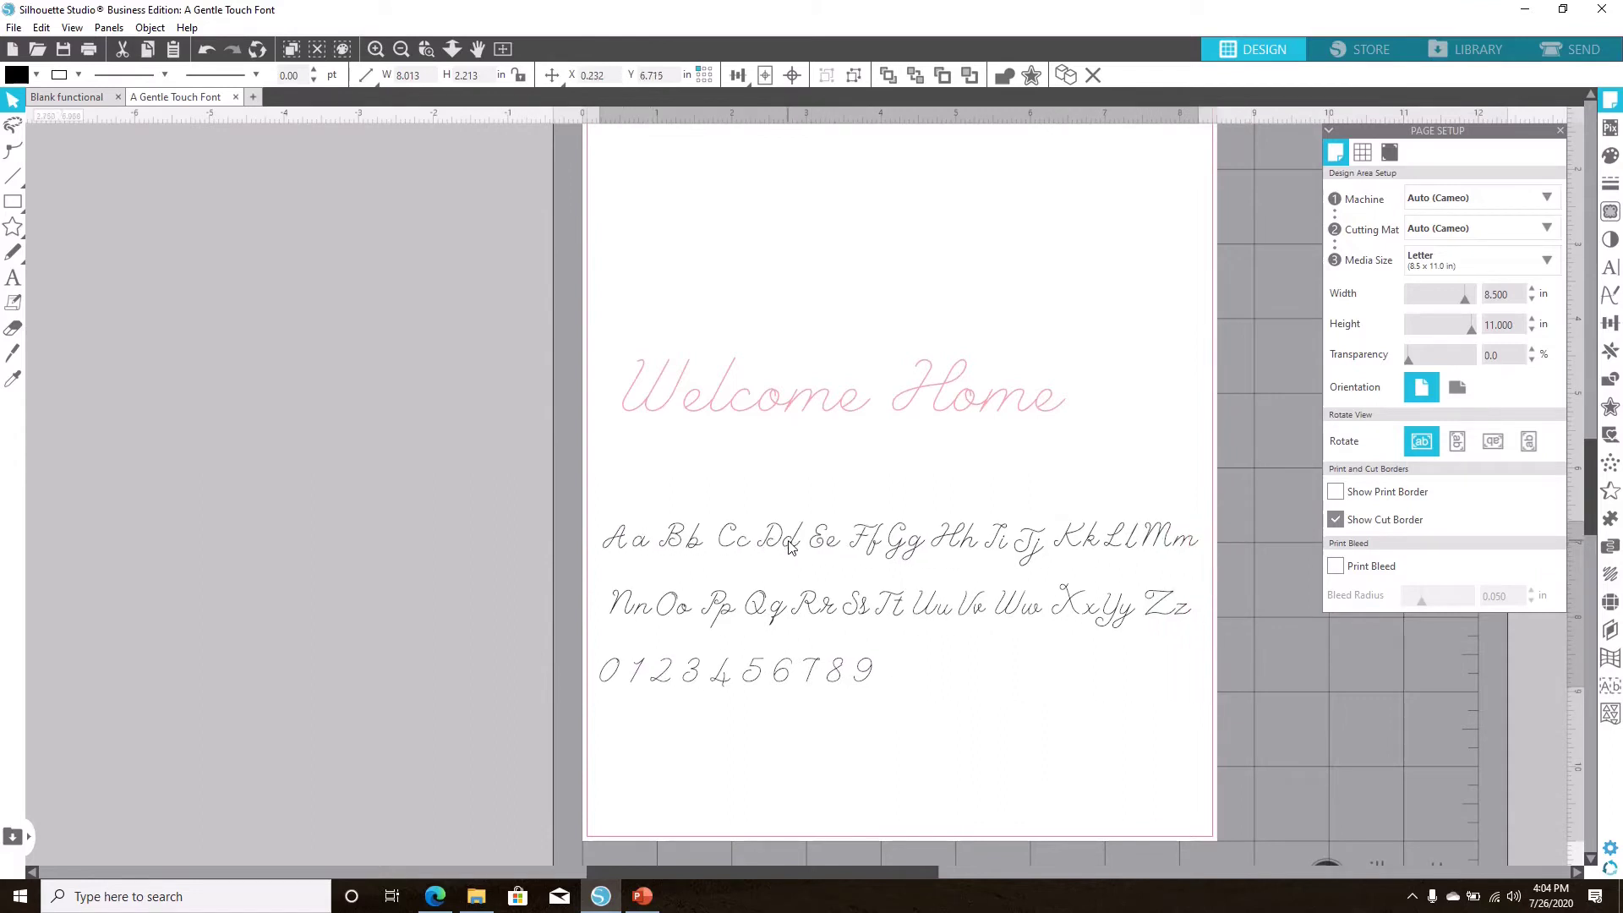
{"action": "key", "text": "Escape"}
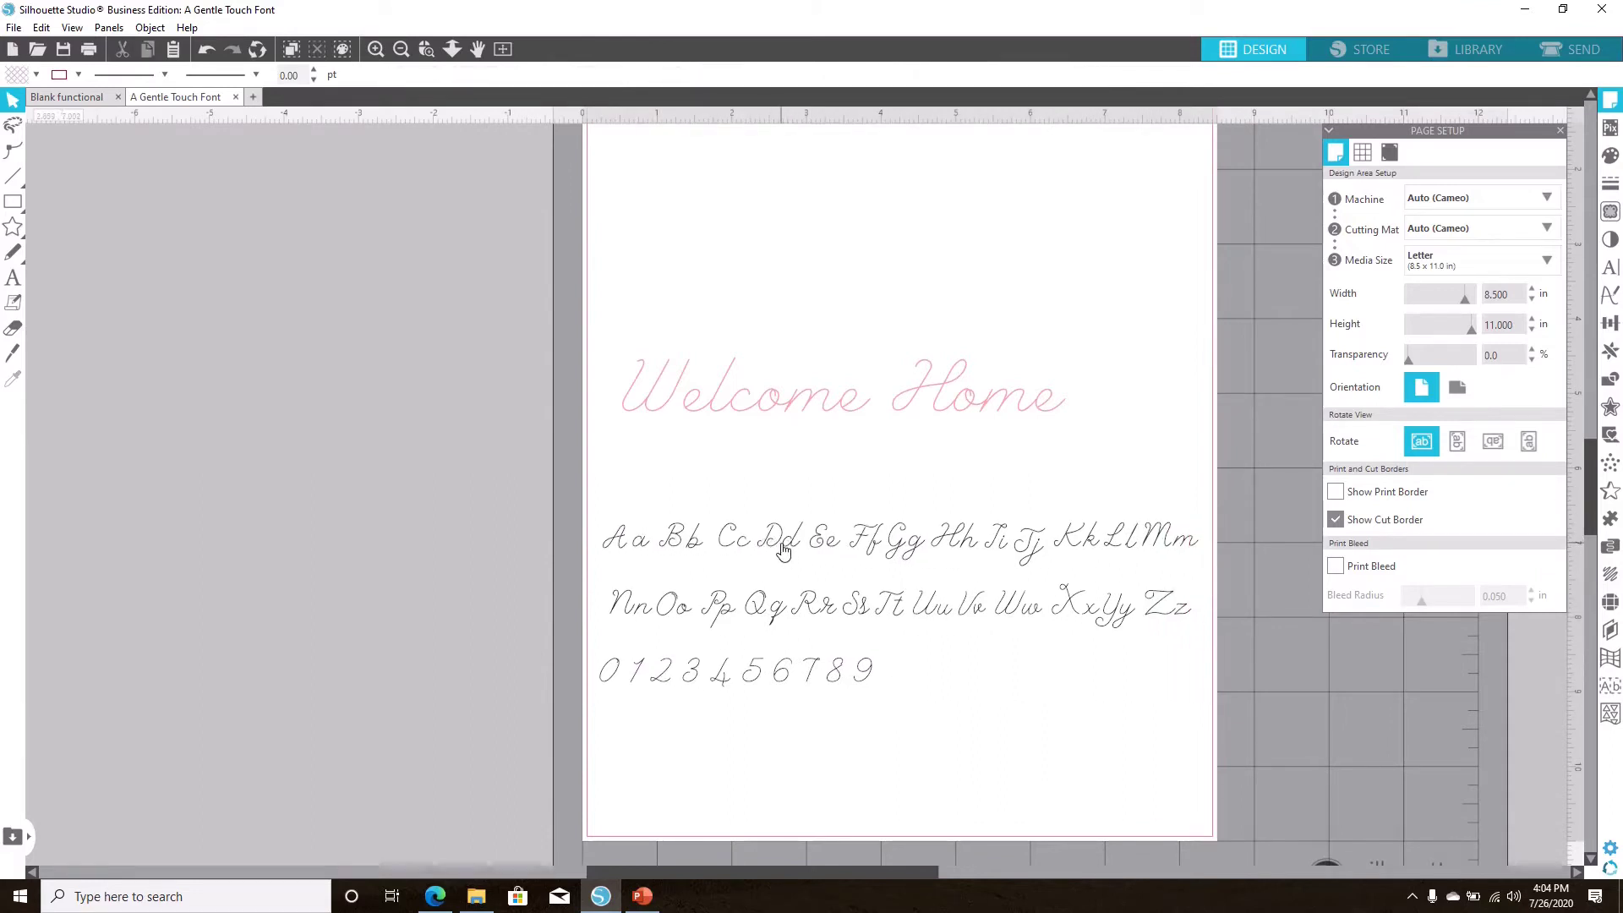
Step: Ungroup the alphabet chart into separate letters
{"action": "left_click", "coordinate": [783, 550]}
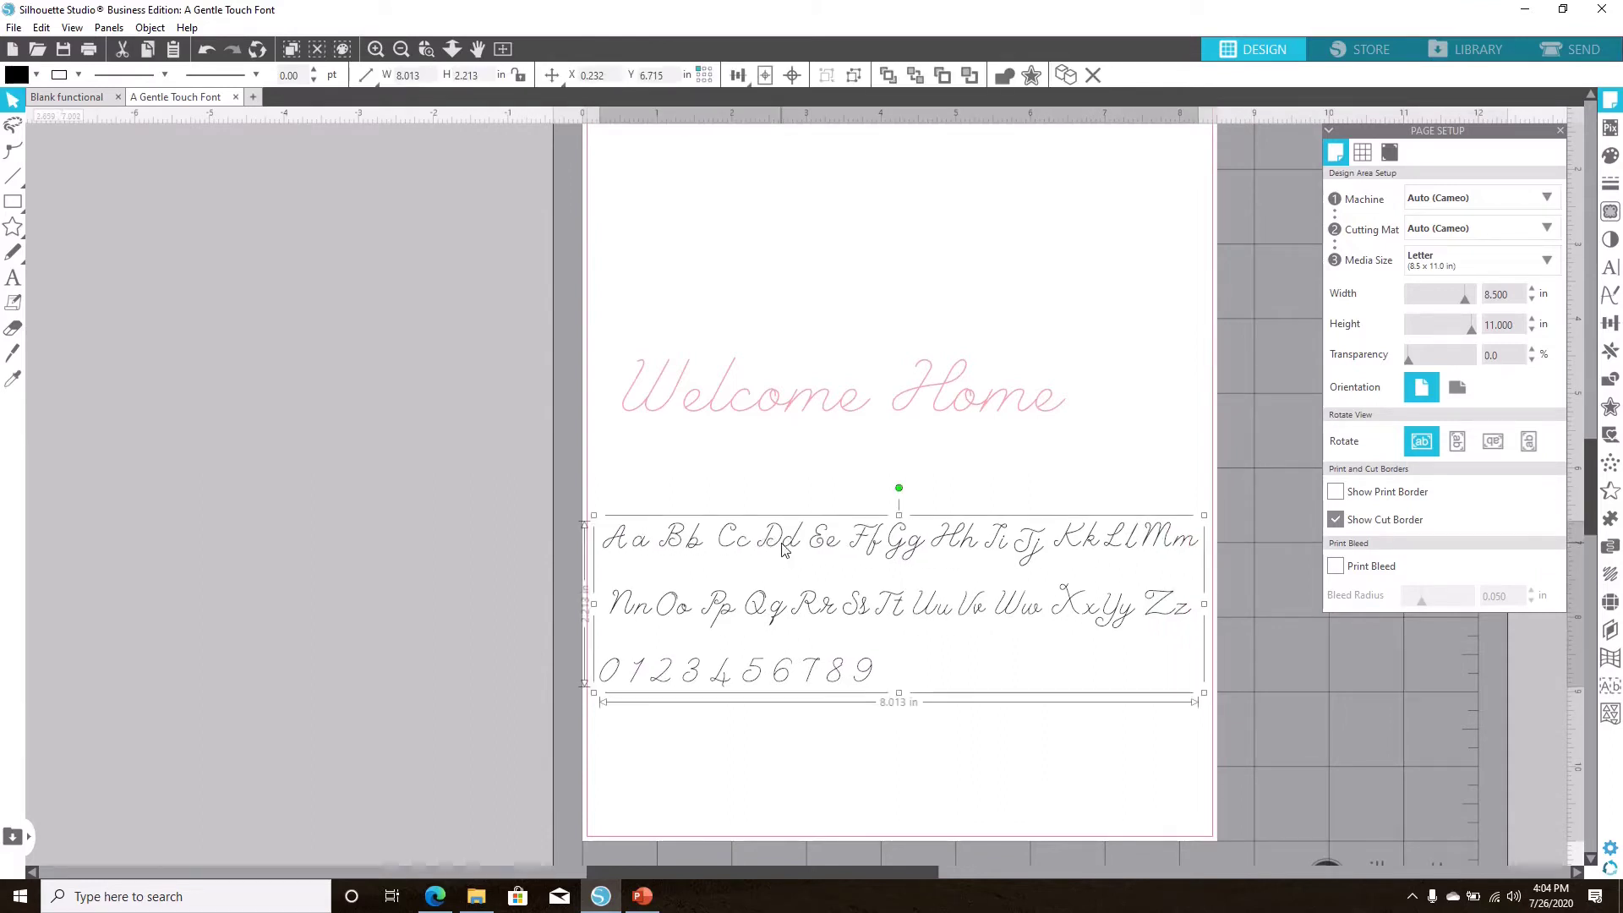
{"action": "left_click", "coordinate": [153, 30]}
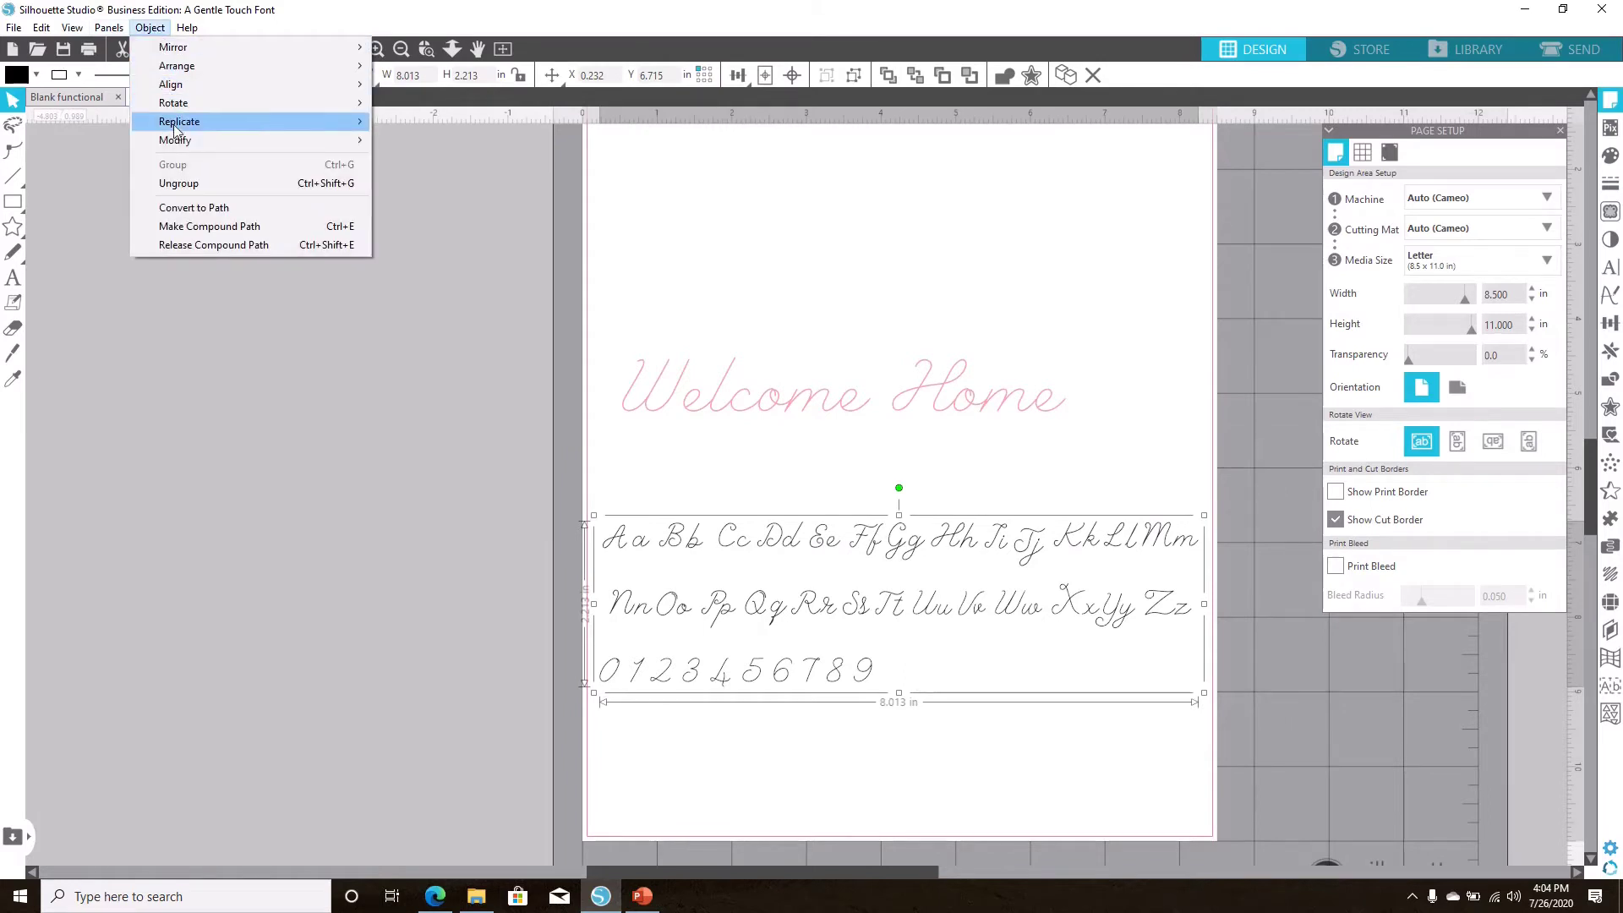
{"action": "mouse_move", "coordinate": [177, 141]}
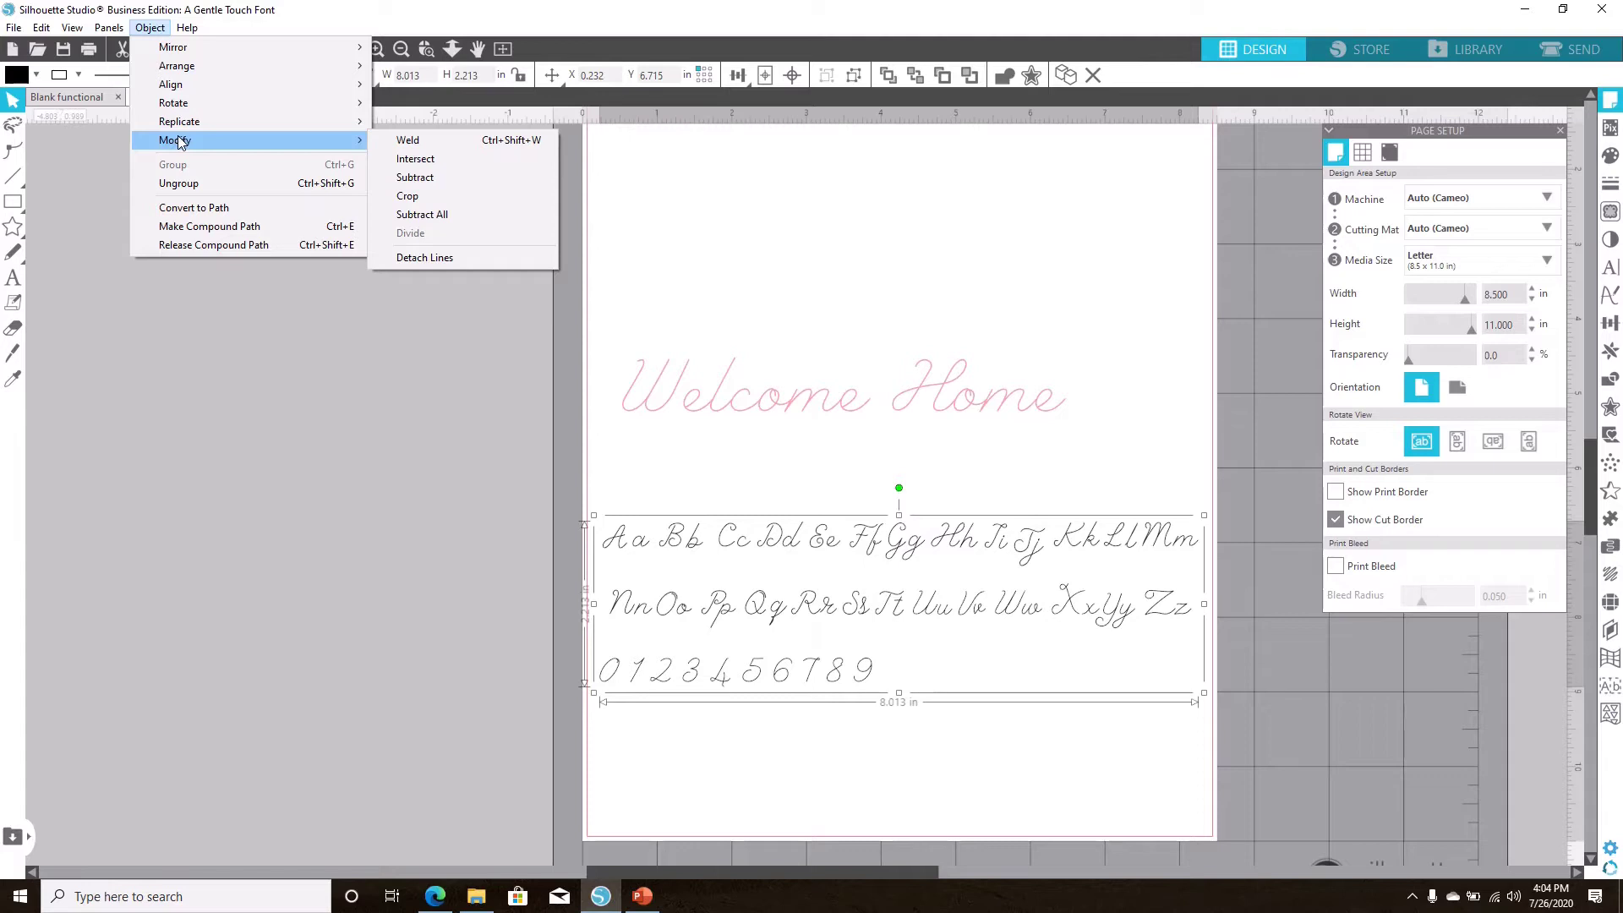
{"action": "left_click", "coordinate": [178, 183]}
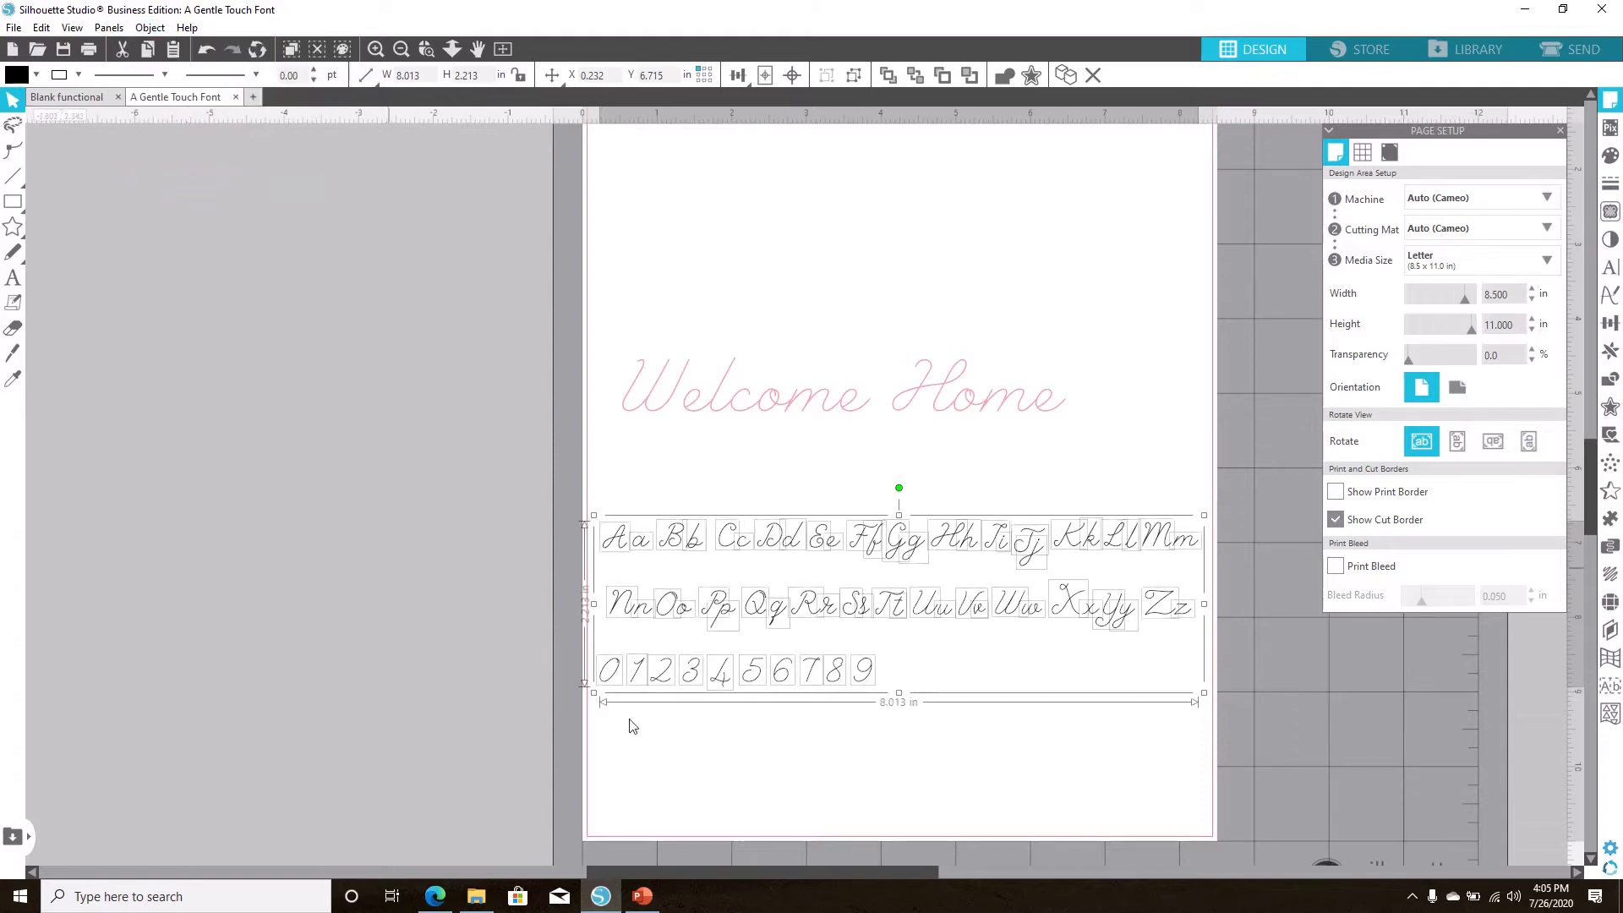
Step: Pull the capital A away from its lowercase a, then select all alphabet glyphs
{"action": "left_click", "coordinate": [1008, 753]}
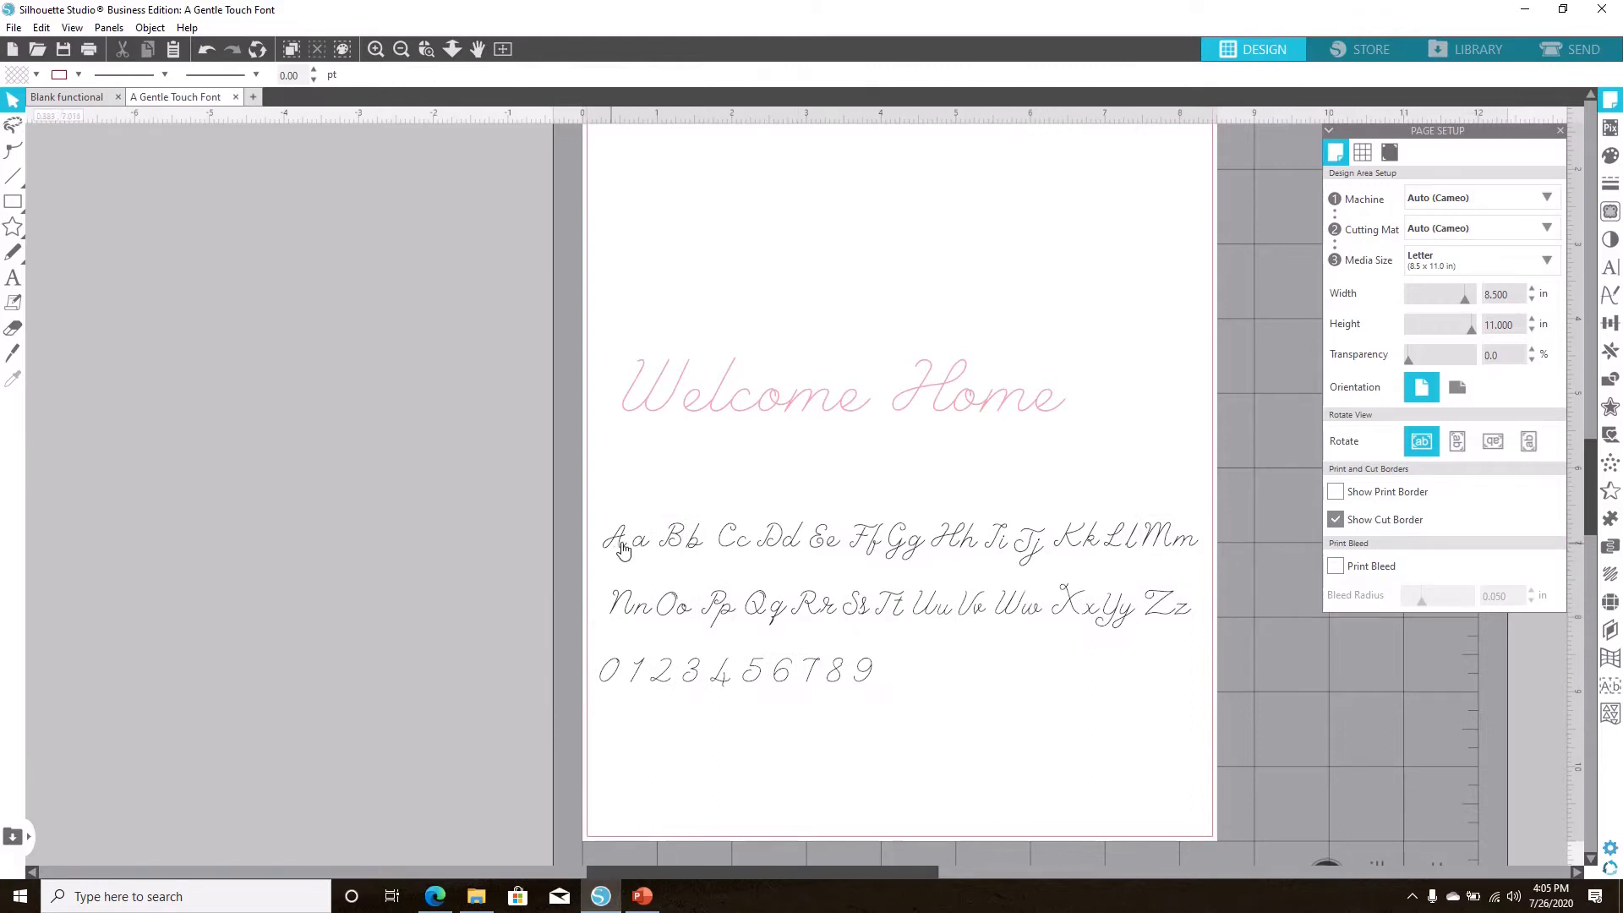
{"action": "mouse_move", "coordinate": [623, 549]}
{"action": "left_mouse_down"}
{"action": "mouse_move", "coordinate": [580, 547]}
{"action": "mouse_move", "coordinate": [639, 548]}
{"action": "mouse_move", "coordinate": [660, 519]}
{"action": "mouse_move", "coordinate": [638, 539]}
{"action": "left_mouse_up"}
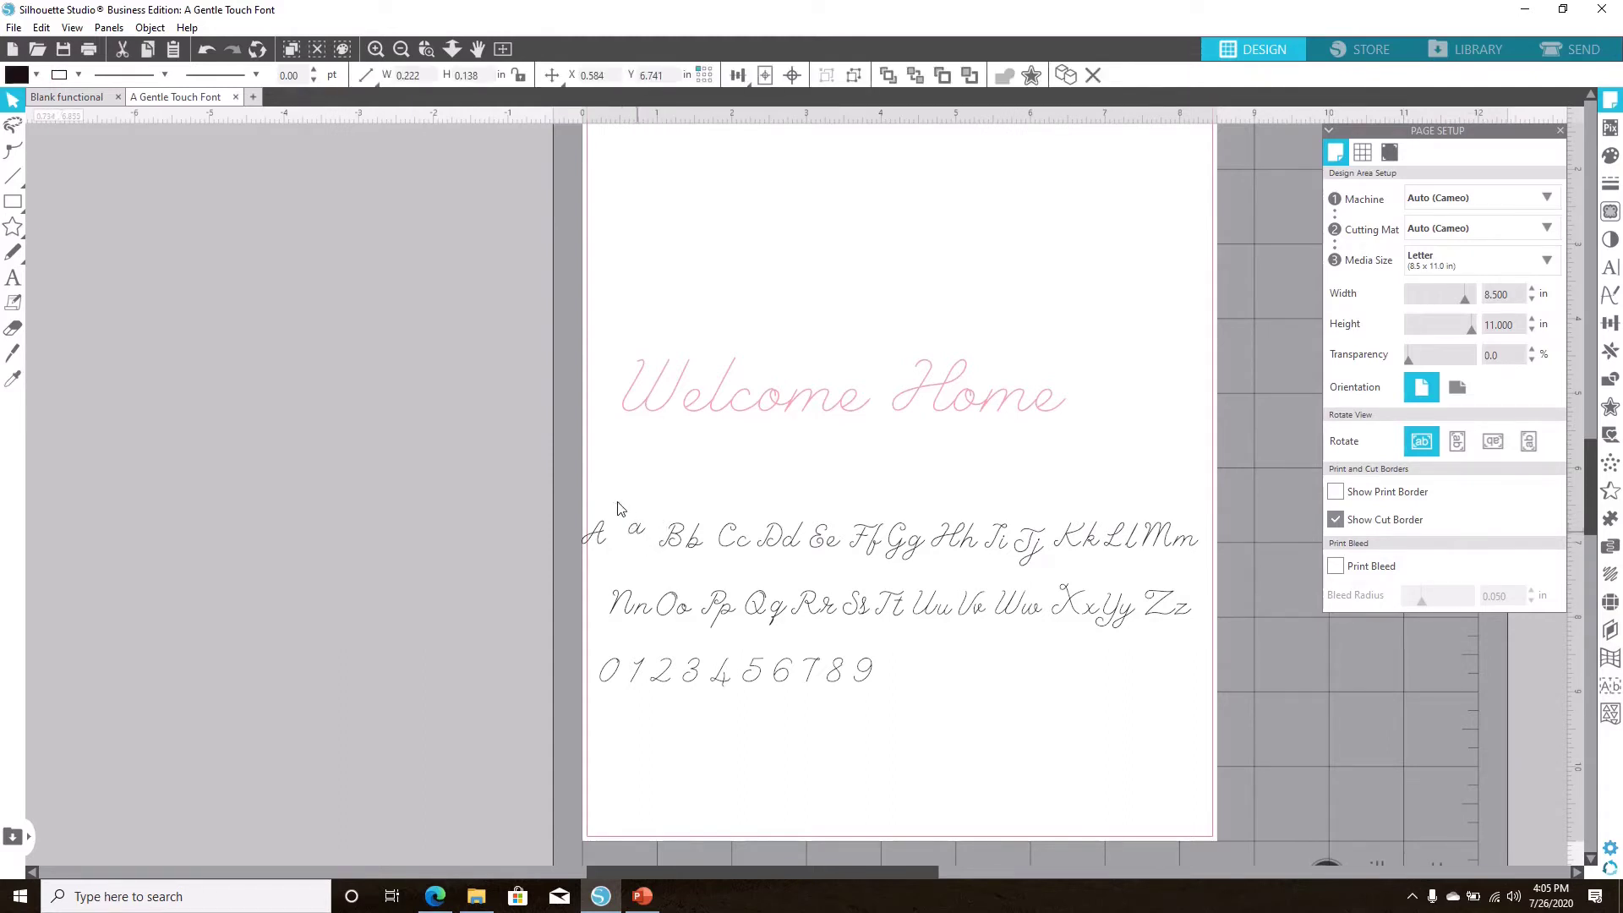
{"action": "left_click", "coordinate": [637, 542]}
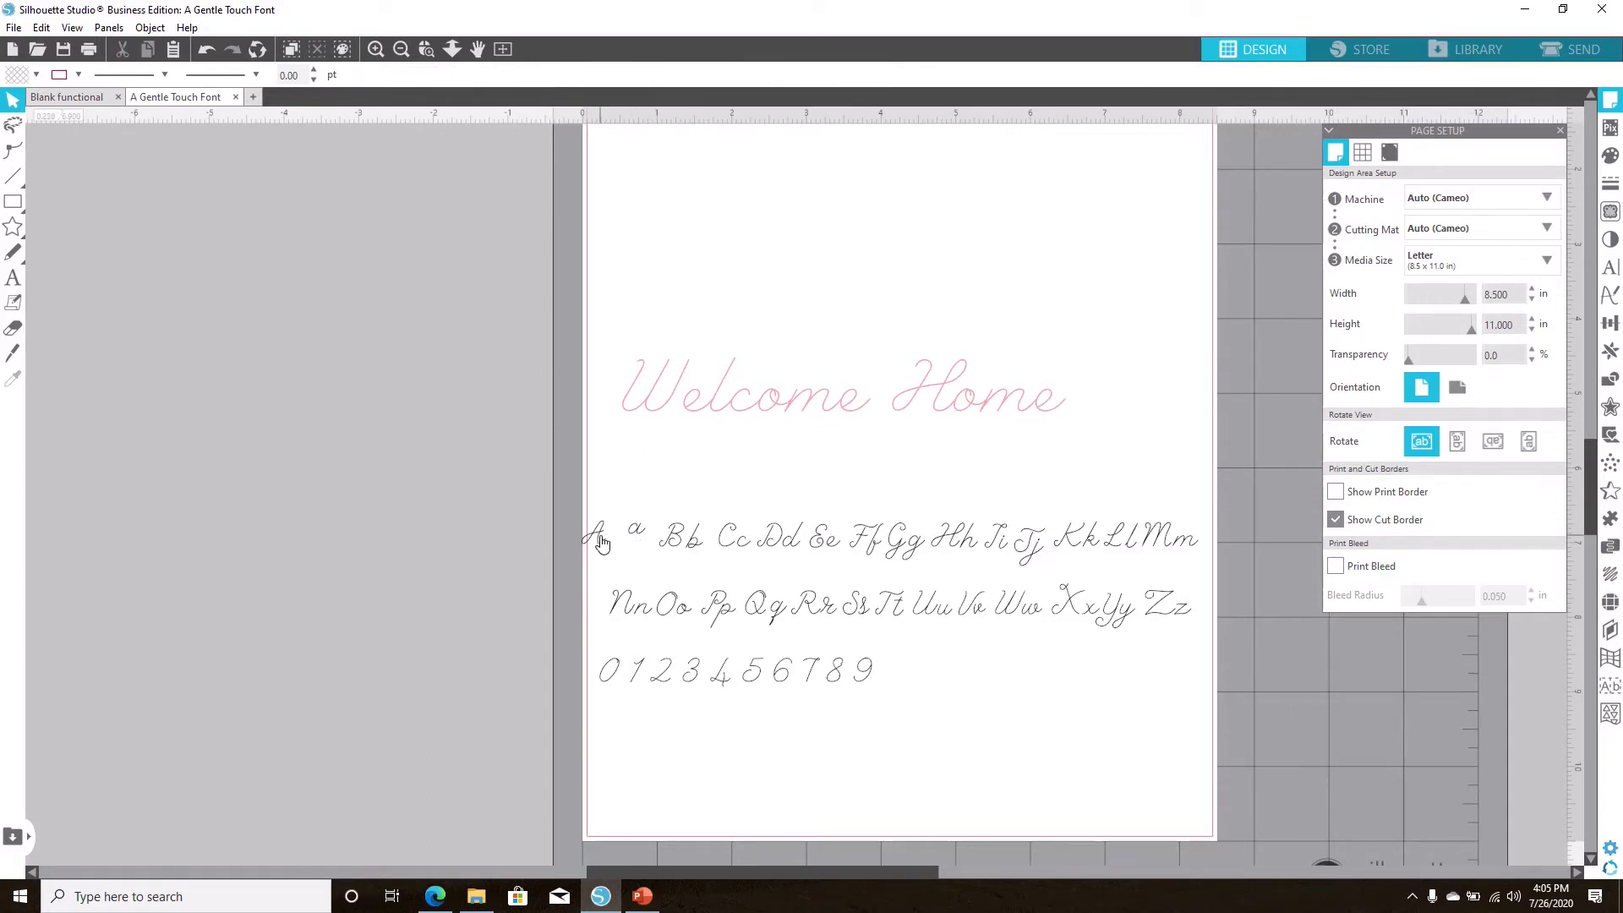
{"action": "left_click_drag", "start_coordinate": [558, 490], "coordinate": [1239, 797]}
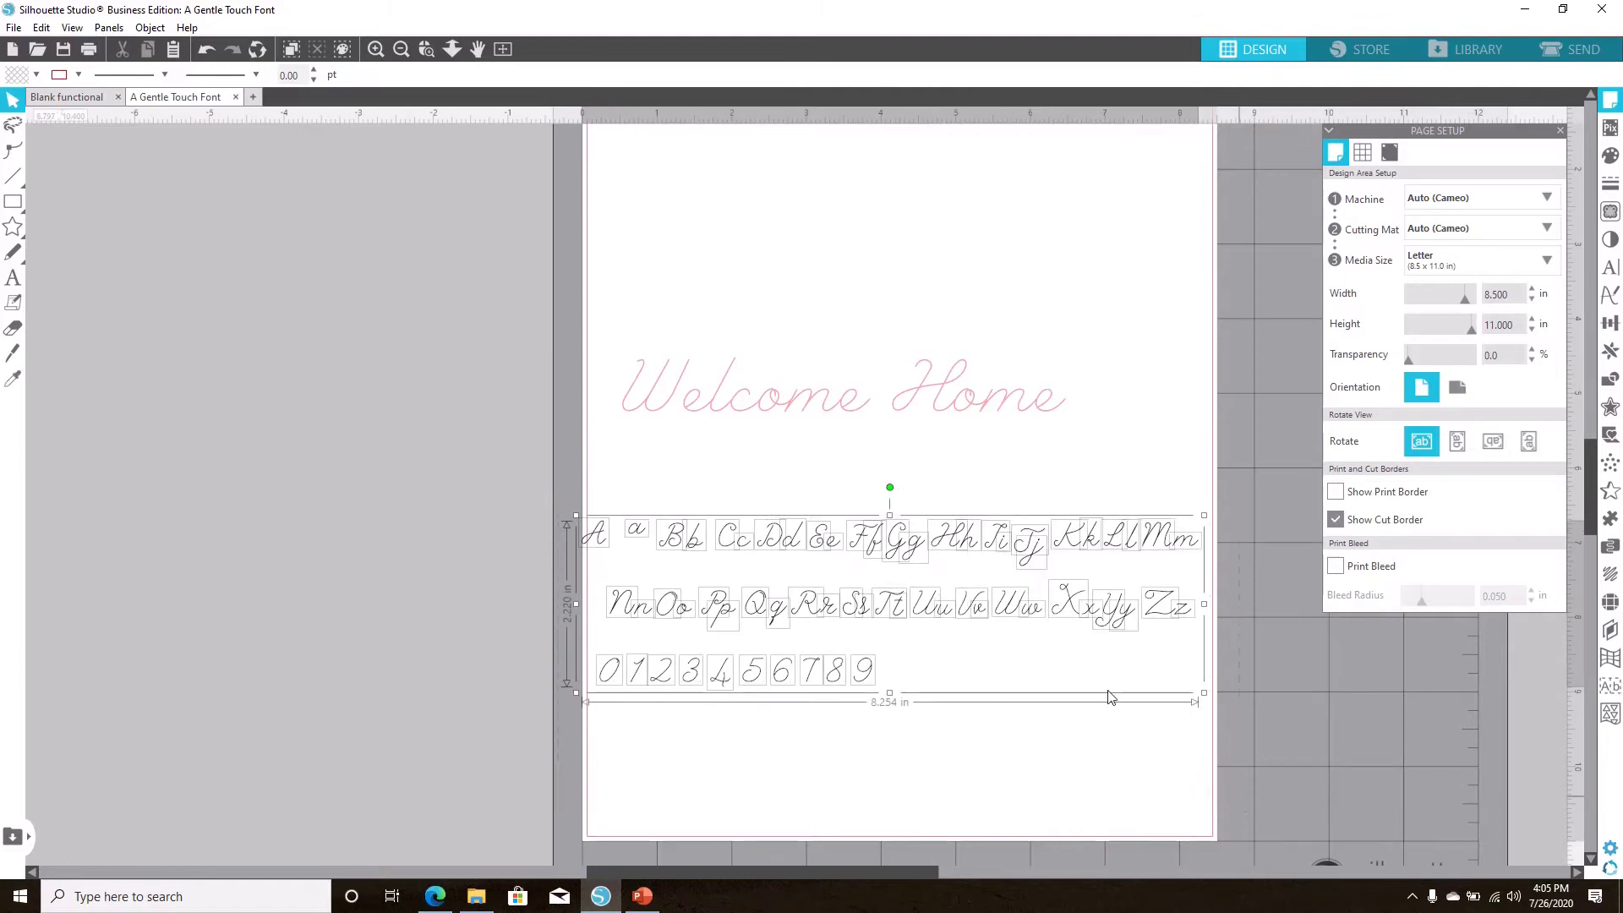
Step: Enlarge the alphabet glyphs to about 17.6 in wide, shift them left, and place the pink text beneath
{"action": "left_click", "coordinate": [1005, 614]}
{"action": "left_click_drag", "start_coordinate": [1004, 614], "coordinate": [637, 380]}
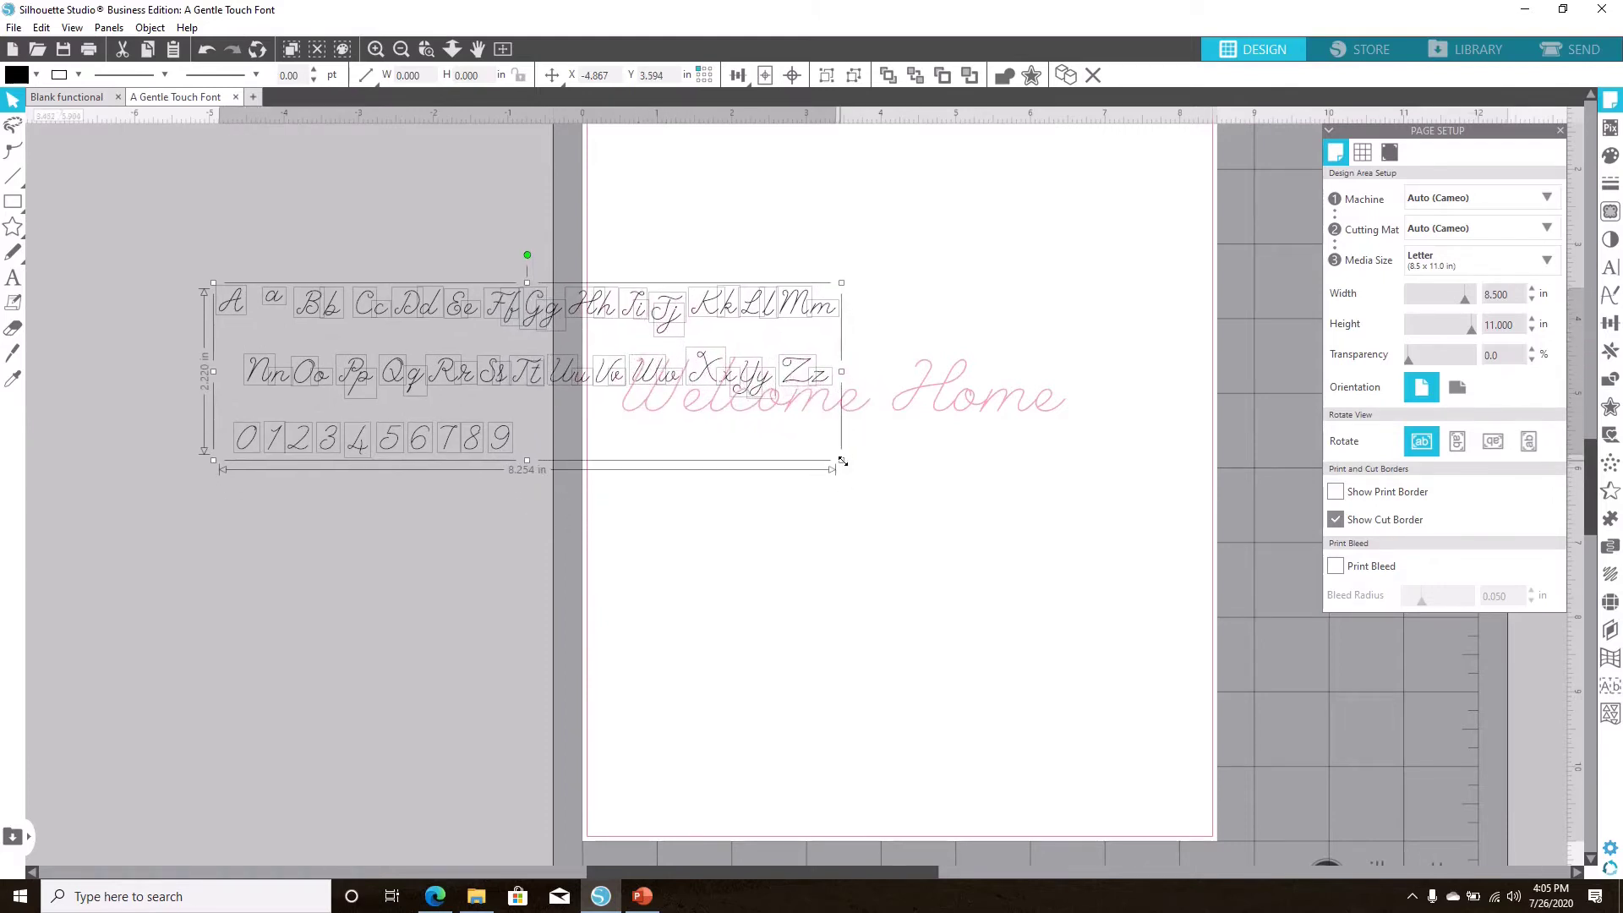
{"action": "left_click_drag", "start_coordinate": [860, 486], "coordinate": [1160, 670]}
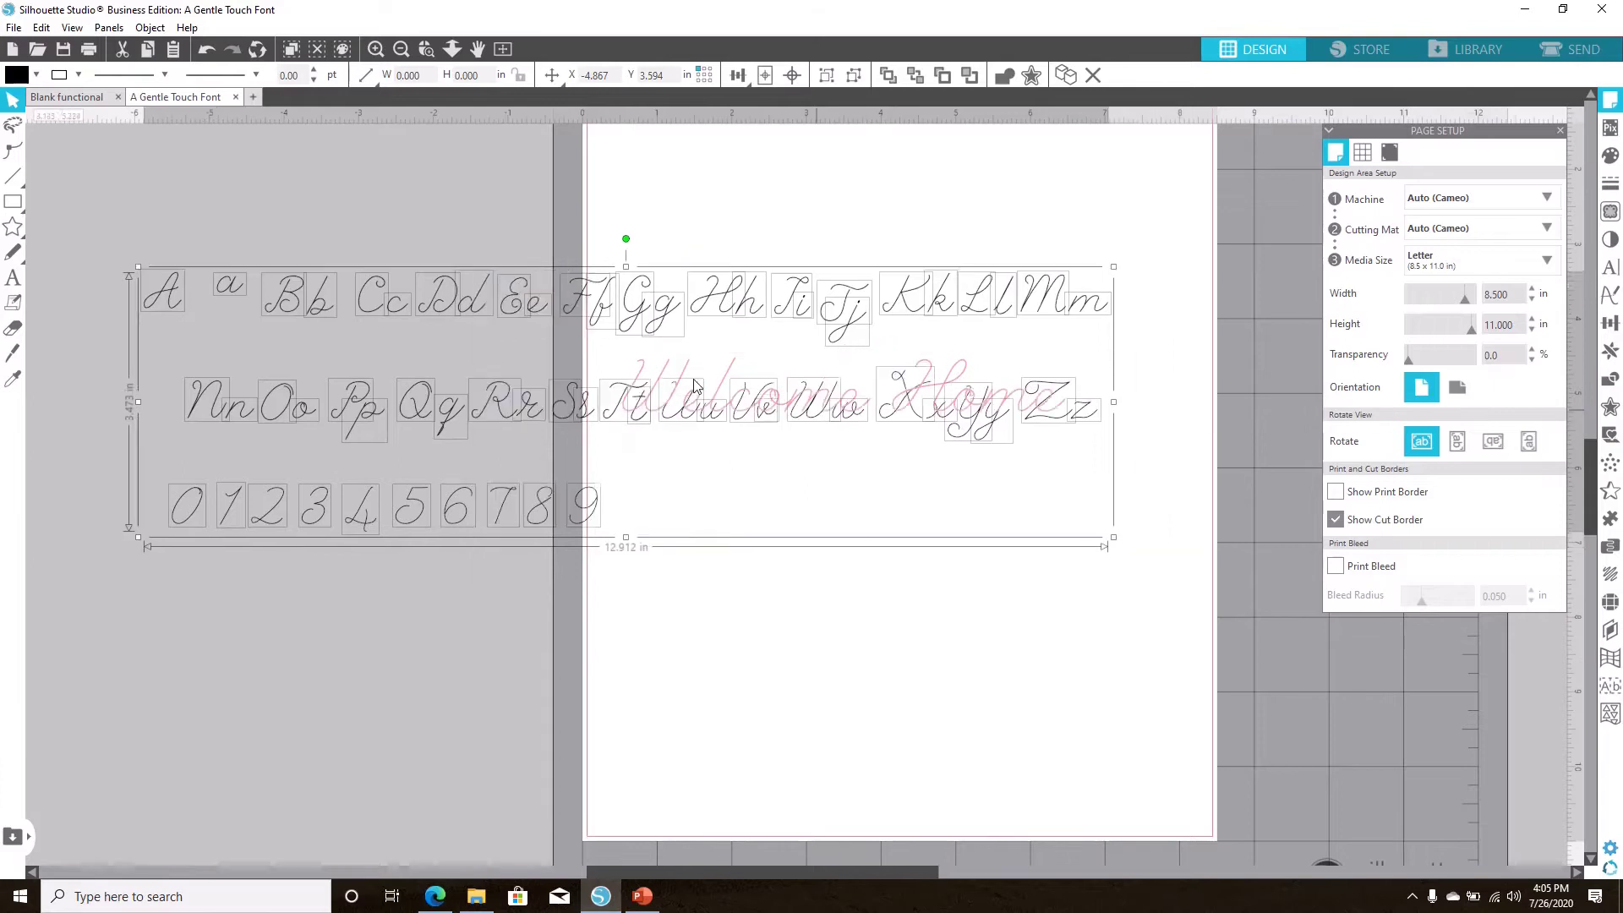
{"action": "left_click_drag", "start_coordinate": [695, 386], "coordinate": [658, 394]}
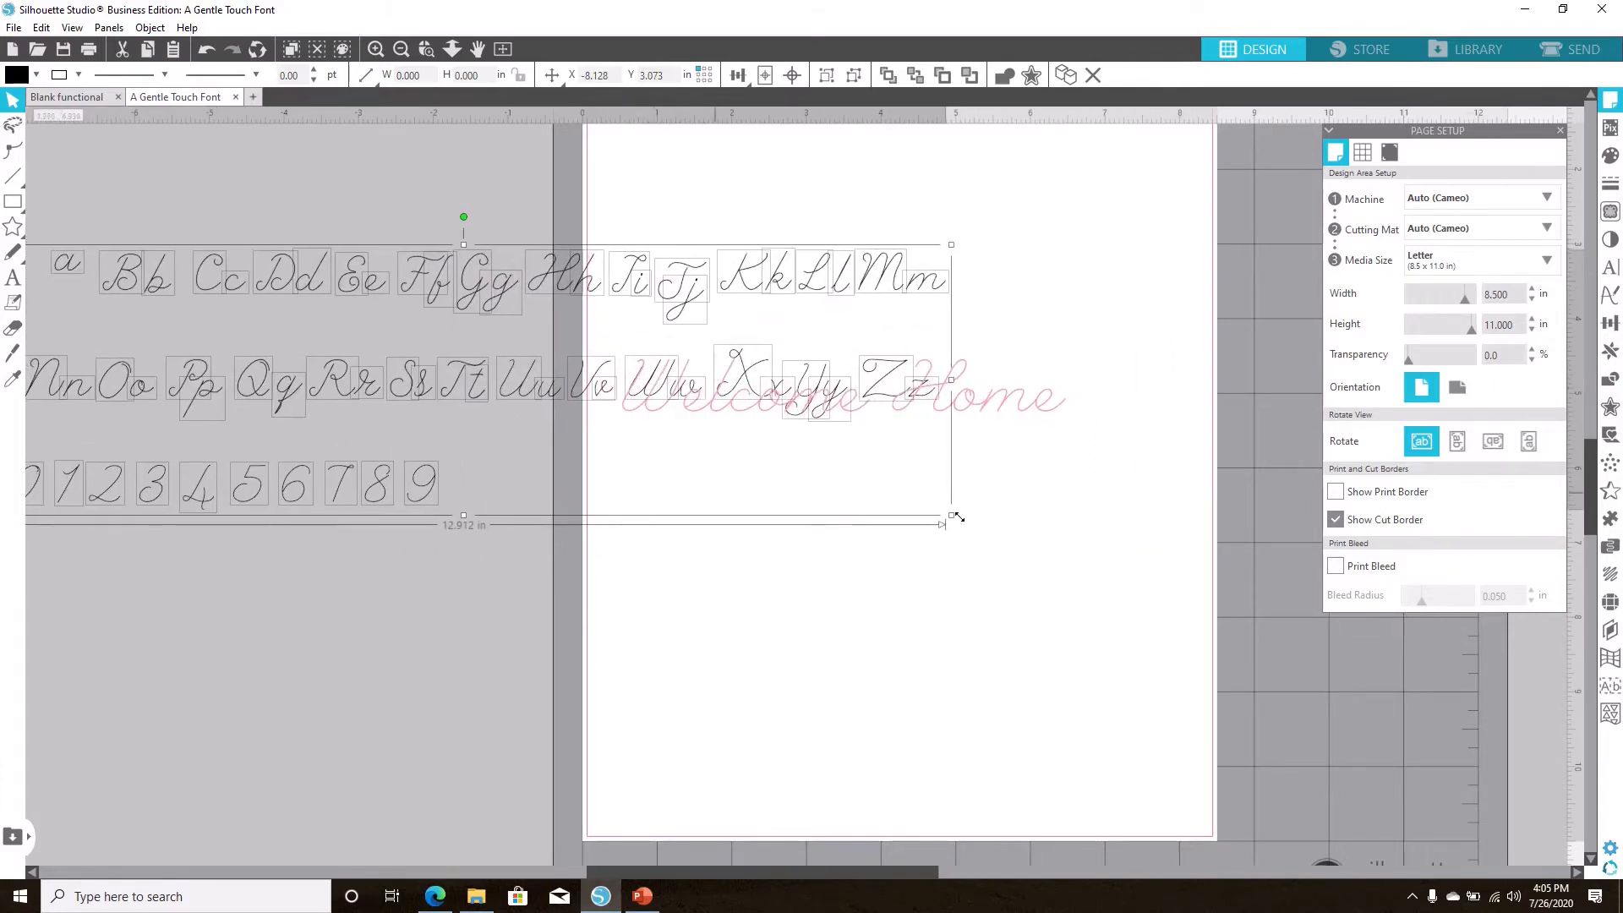
{"action": "left_click_drag", "start_coordinate": [1036, 555], "coordinate": [1288, 682]}
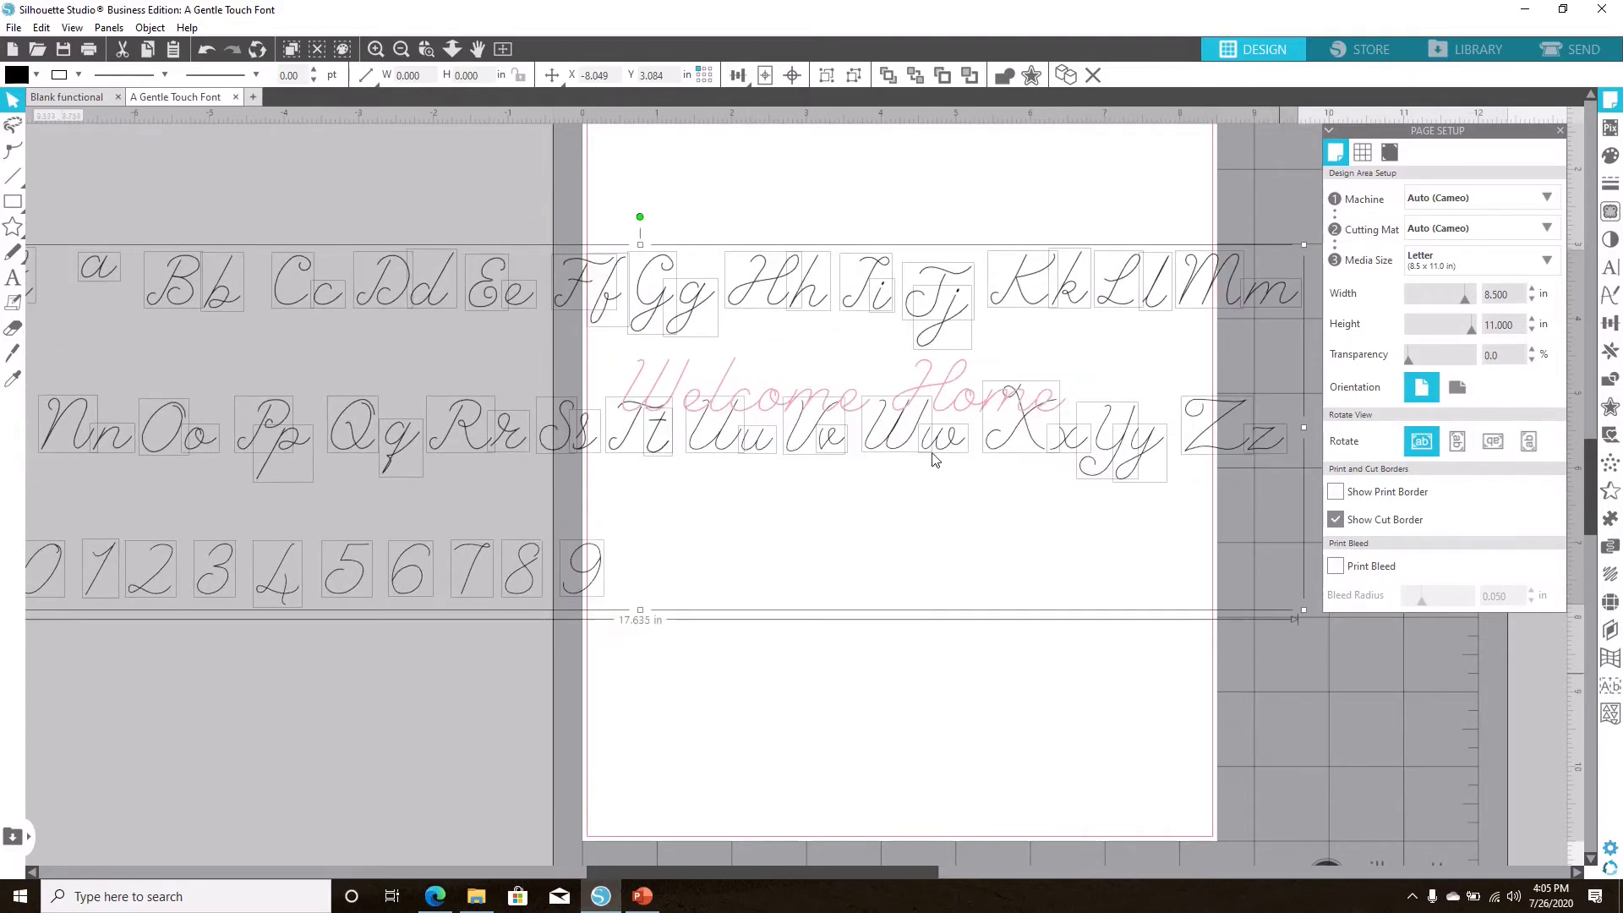
{"action": "left_click_drag", "start_coordinate": [701, 412], "coordinate": [658, 420]}
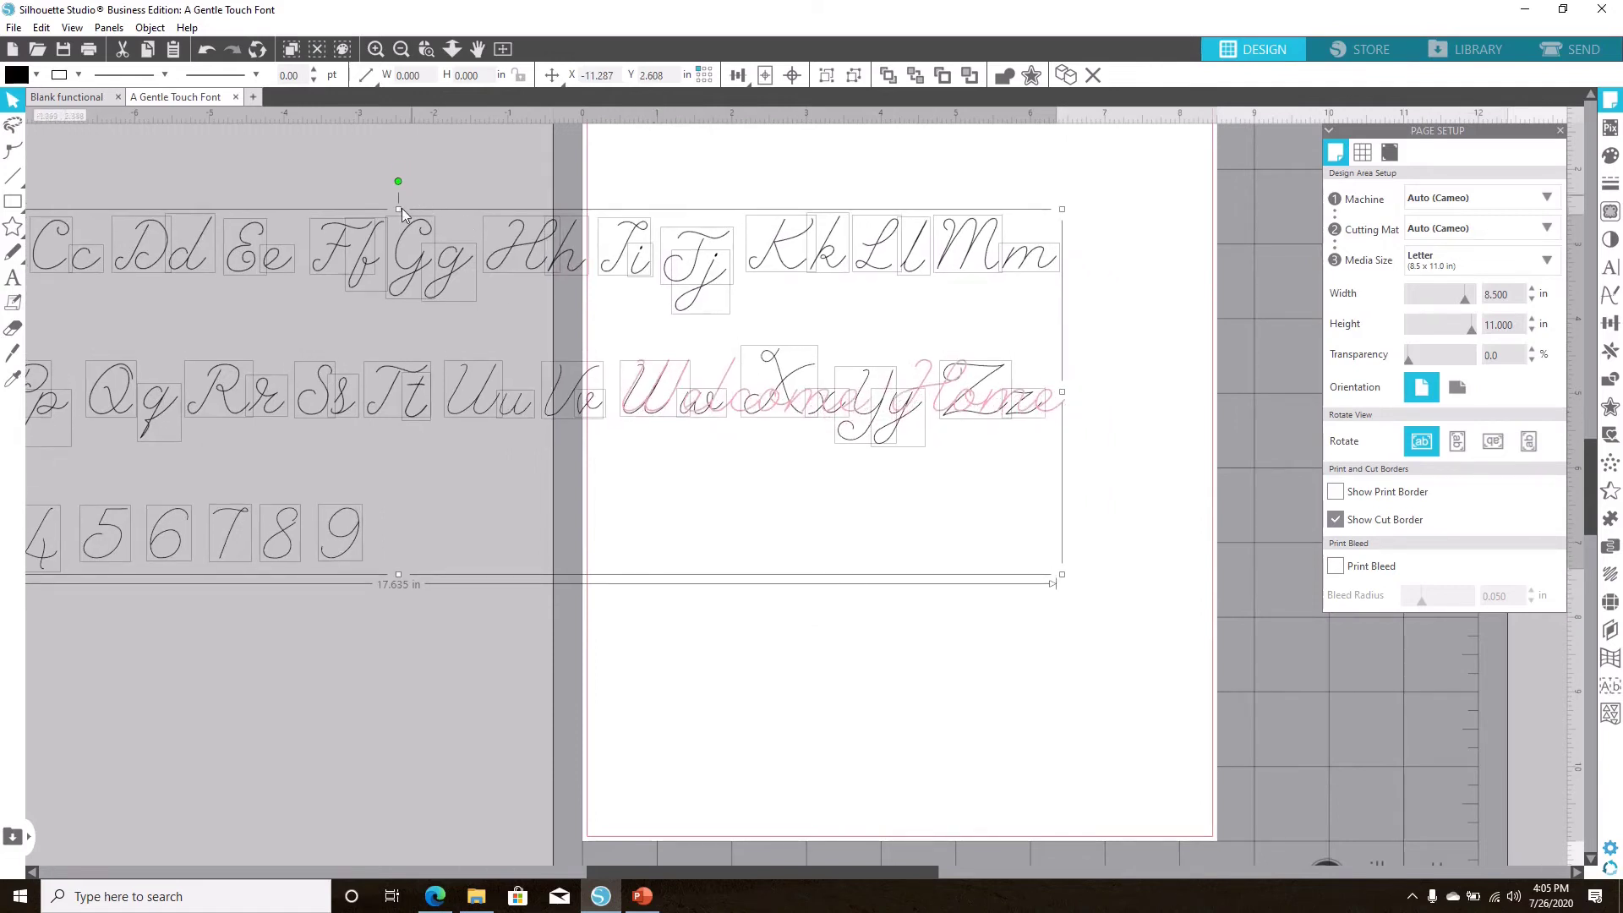
{"action": "left_click_drag", "start_coordinate": [400, 208], "coordinate": [398, 201]}
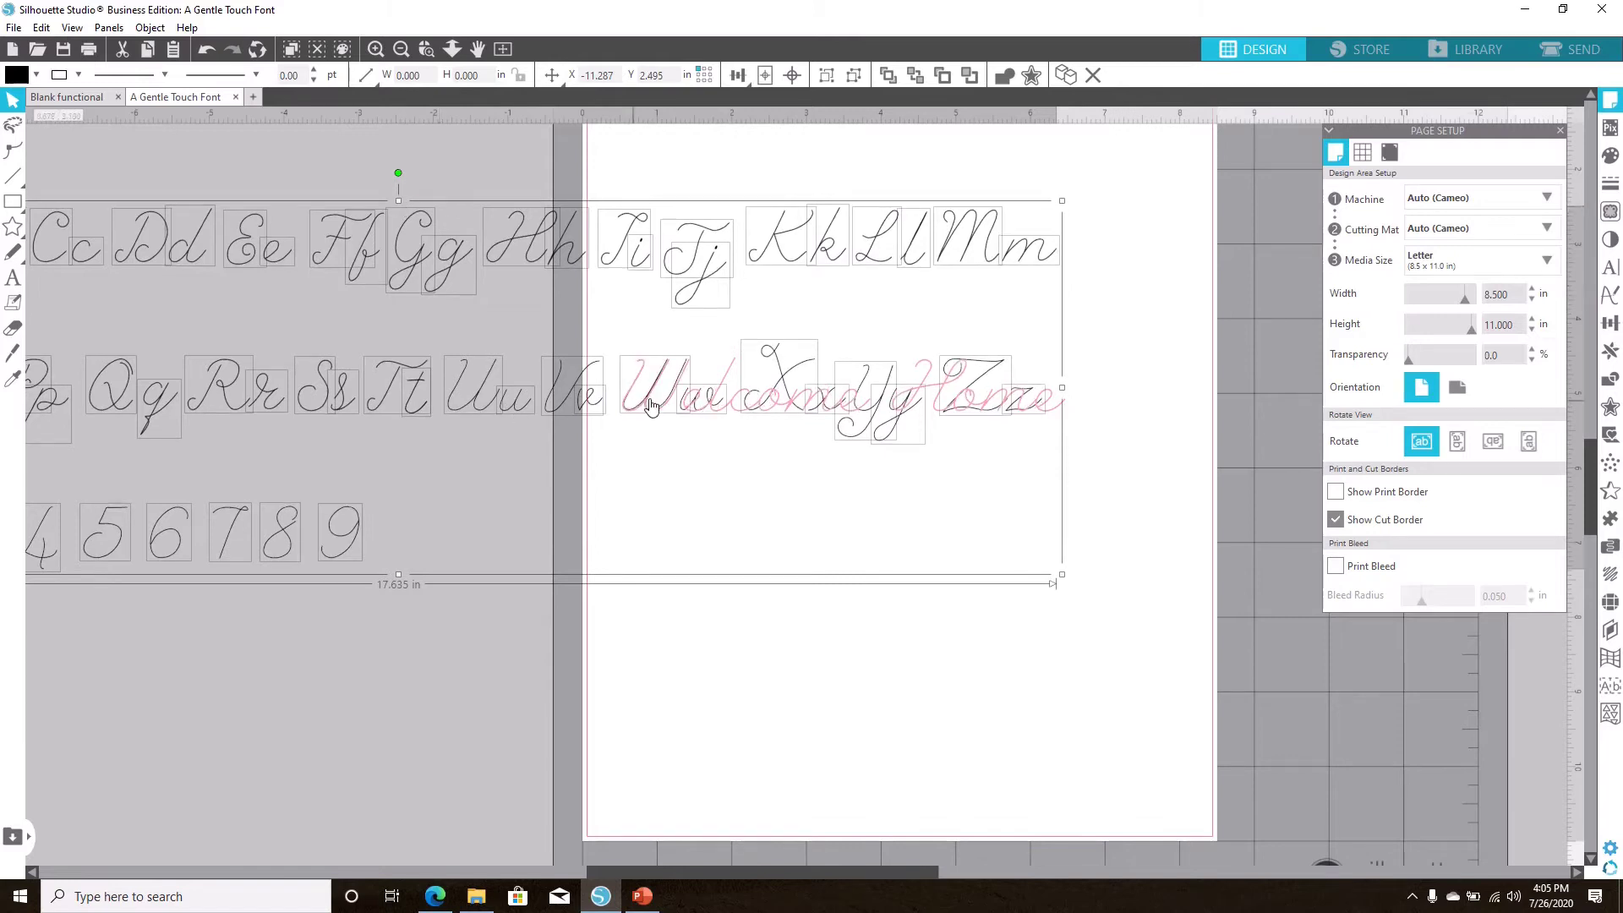
{"action": "left_click_drag", "start_coordinate": [653, 412], "coordinate": [671, 518]}
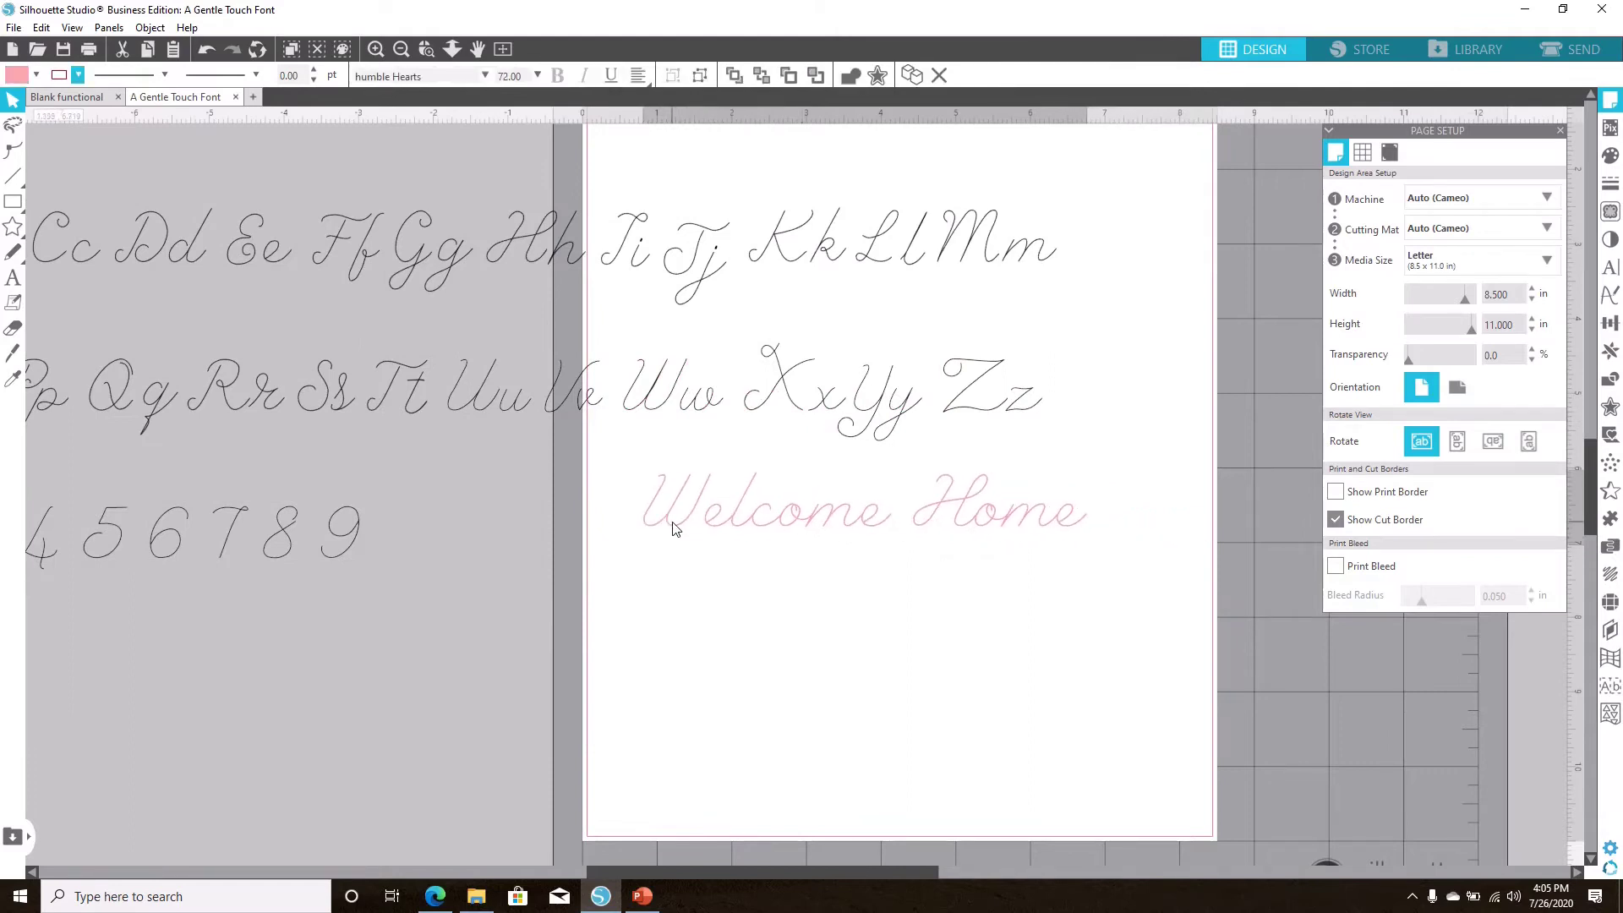
Step: Place the single-line W, e, l and m glyphs over the pink Welcome text
{"action": "left_click_drag", "start_coordinate": [655, 416], "coordinate": [674, 527]}
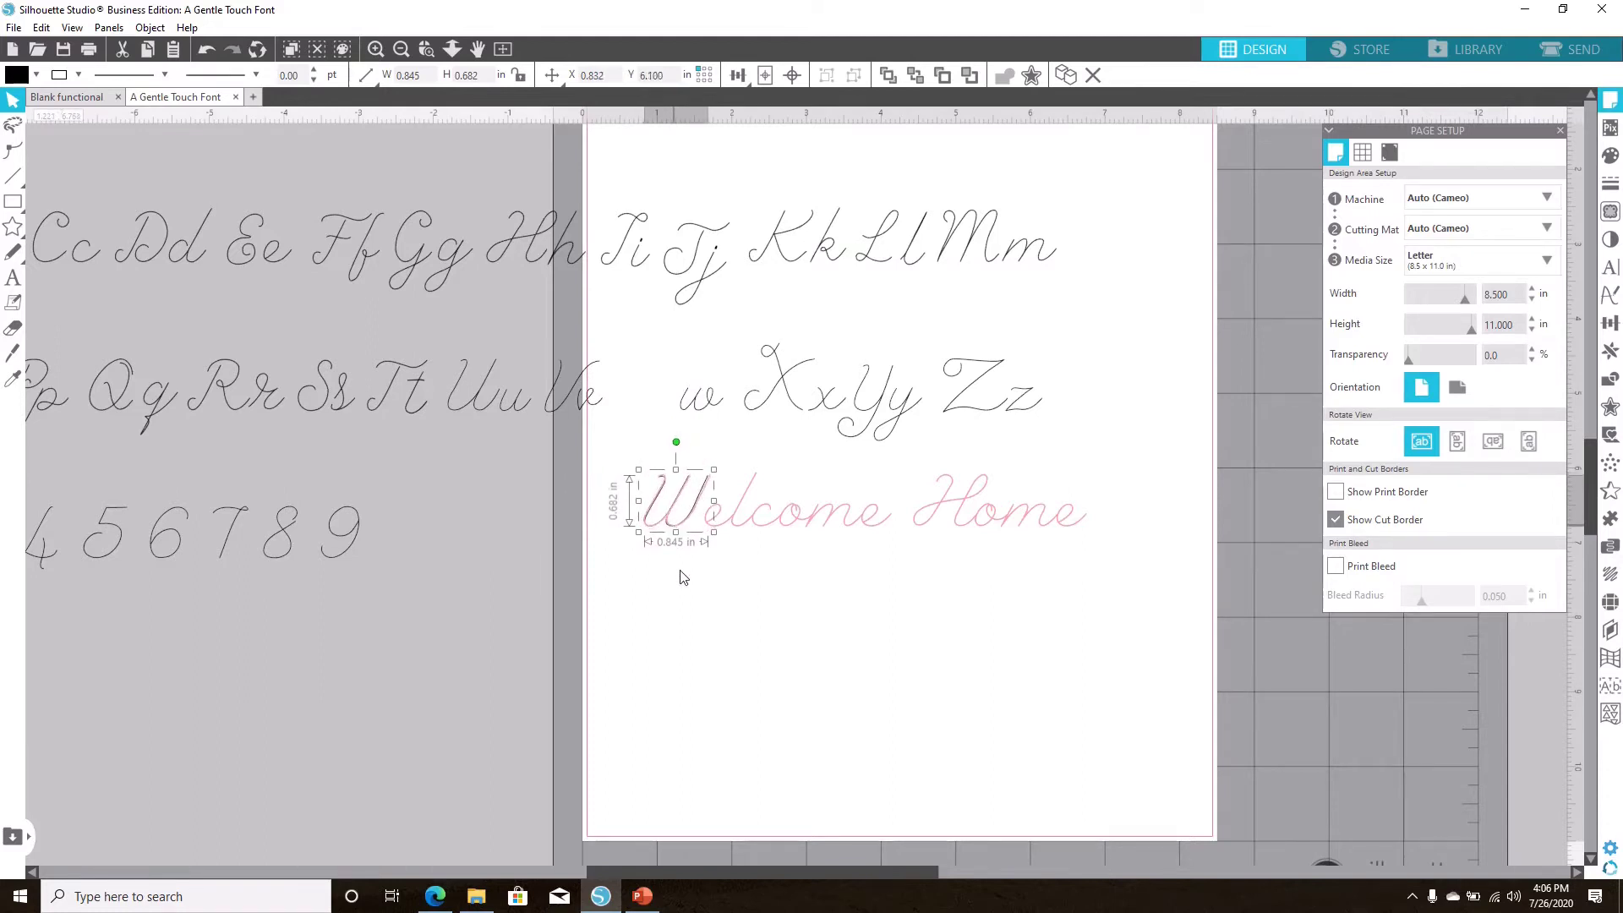
{"action": "left_click", "coordinate": [674, 564]}
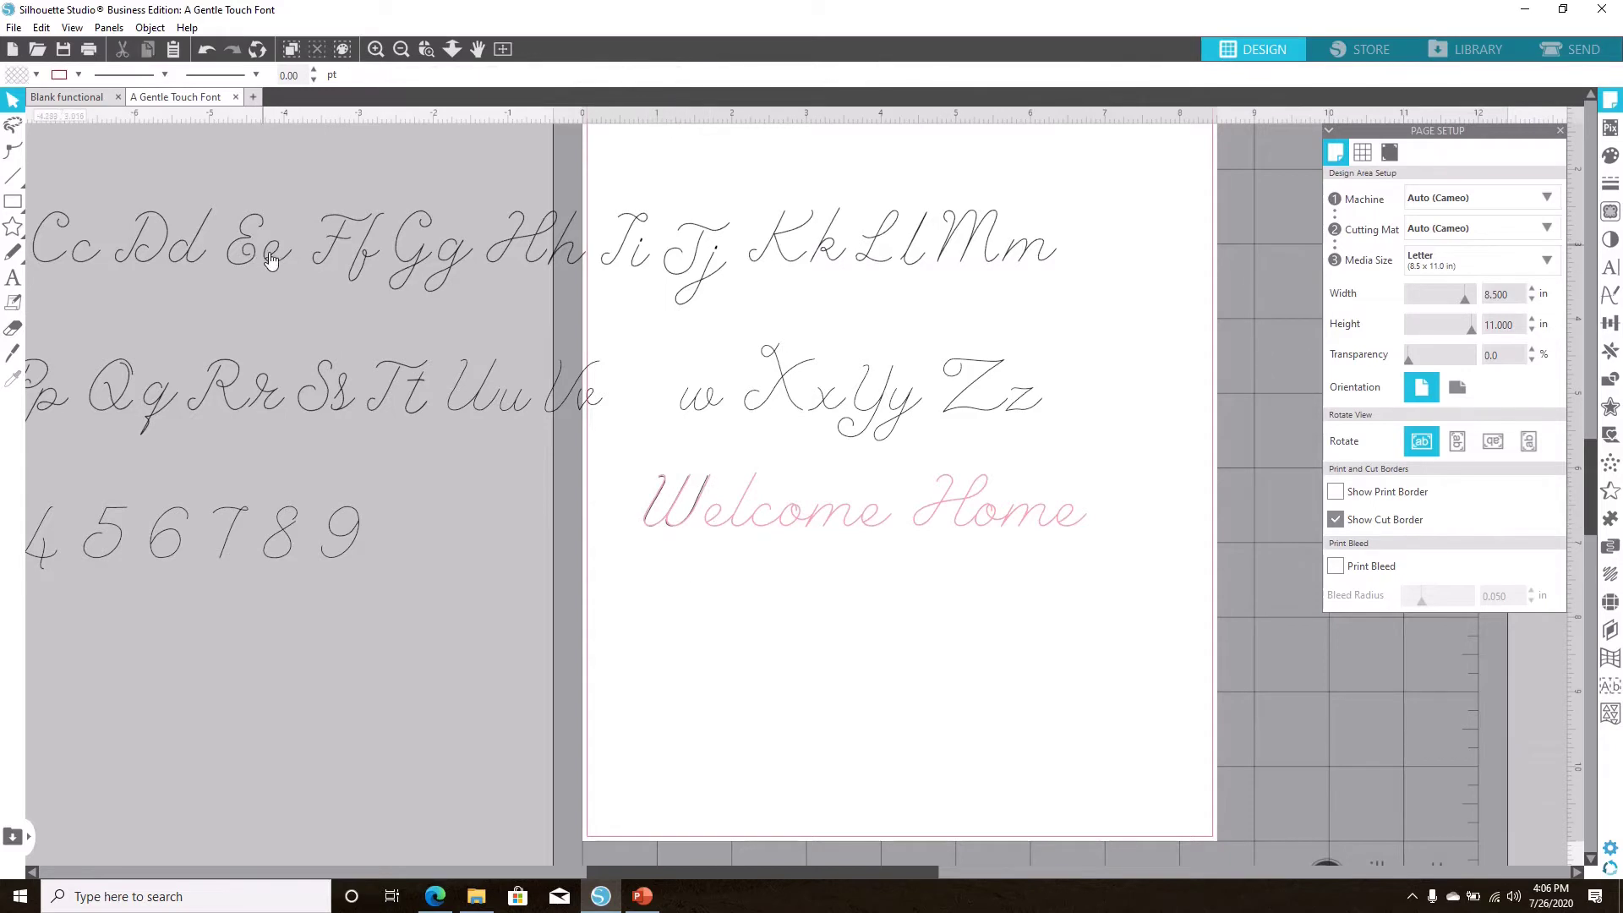
{"action": "left_click_drag", "start_coordinate": [272, 258], "coordinate": [647, 508]}
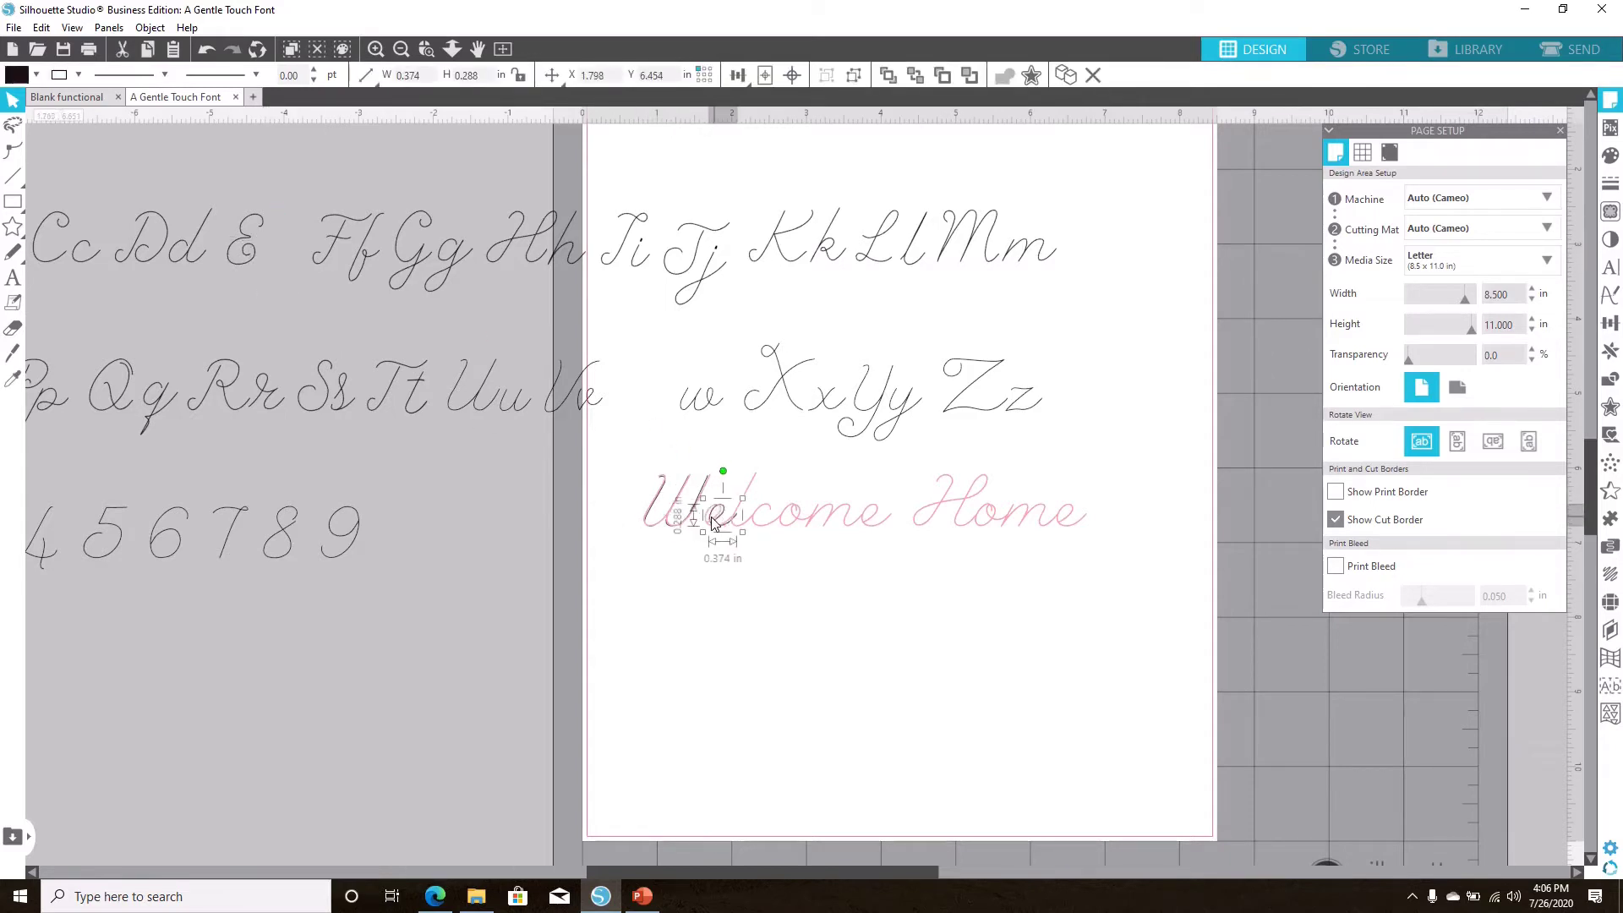
{"action": "left_click", "coordinate": [720, 561]}
{"action": "left_click_drag", "start_coordinate": [887, 253], "coordinate": [734, 509]}
{"action": "scroll", "coordinate": [264, 418], "scroll_direction": "left", "scroll_amount": 3}
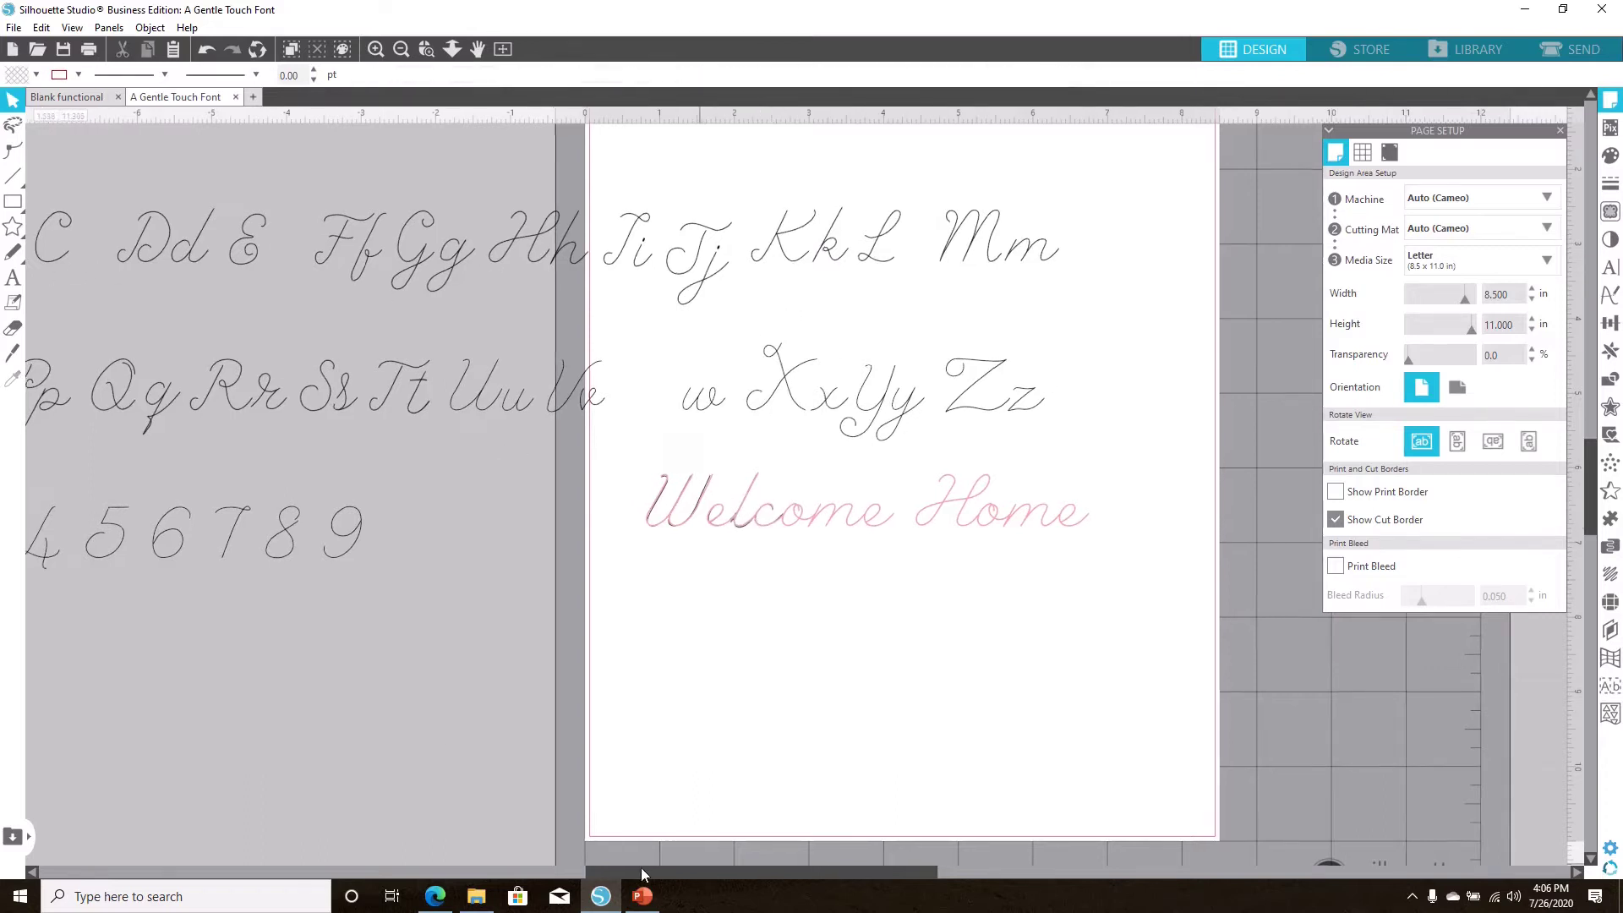
{"action": "left_click_drag", "start_coordinate": [1150, 262], "coordinate": [964, 528]}
{"action": "left_click", "coordinate": [844, 514]}
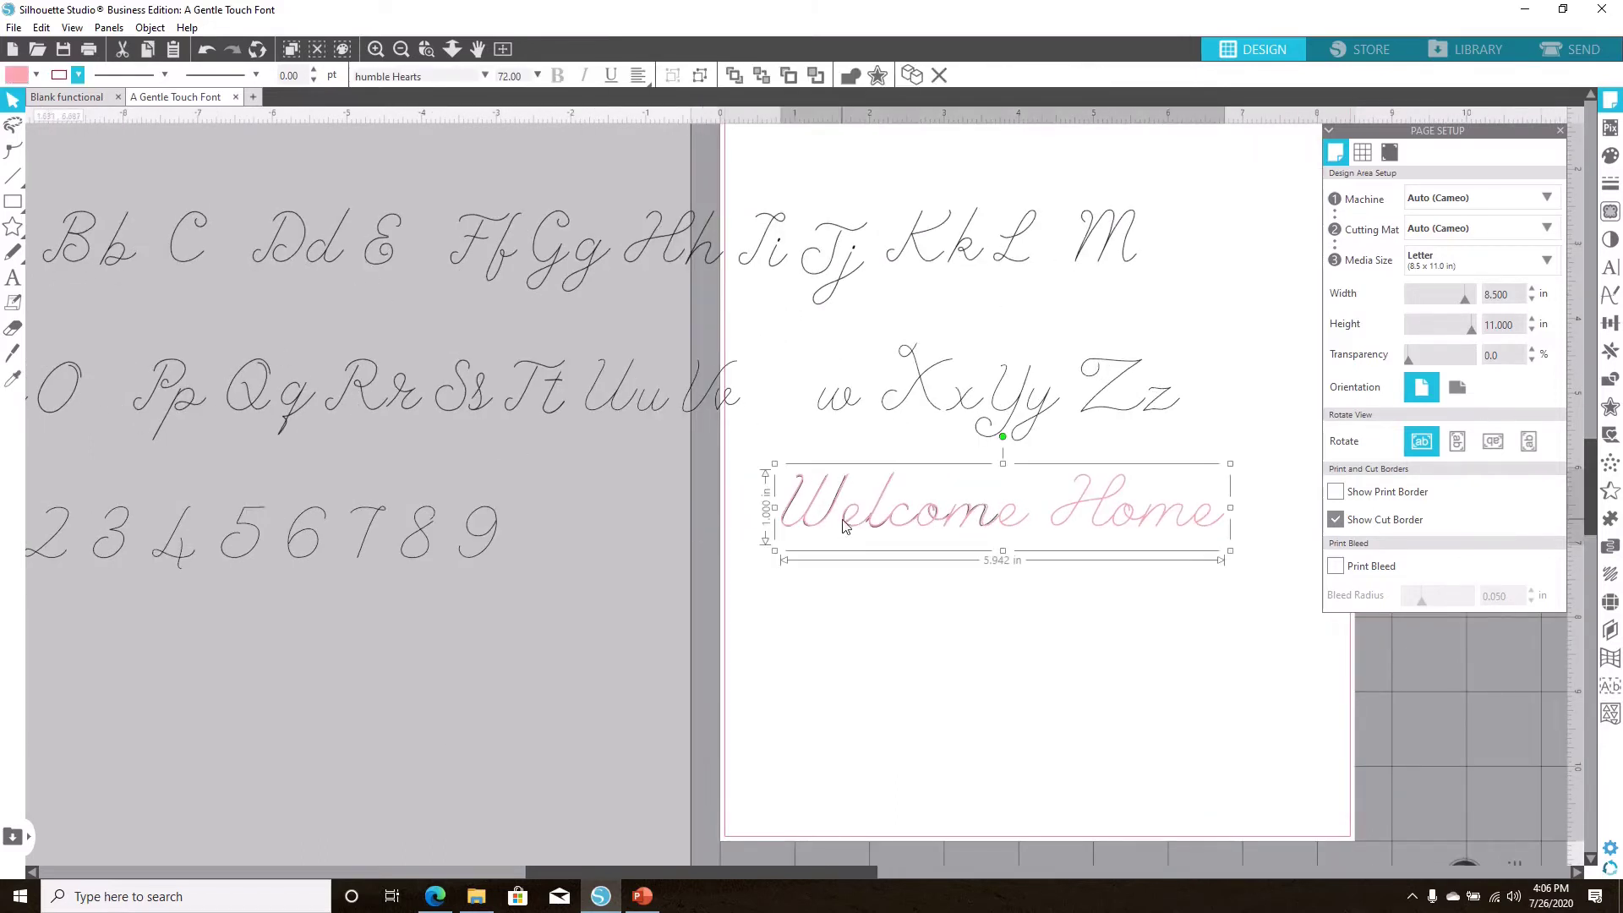
{"action": "mouse_move", "coordinate": [844, 514]}
{"action": "left_mouse_down"}
{"action": "mouse_move", "coordinate": [849, 570]}
{"action": "mouse_move", "coordinate": [857, 473]}
{"action": "mouse_move", "coordinate": [850, 514]}
{"action": "left_mouse_up"}
{"action": "left_click", "coordinate": [856, 526]}
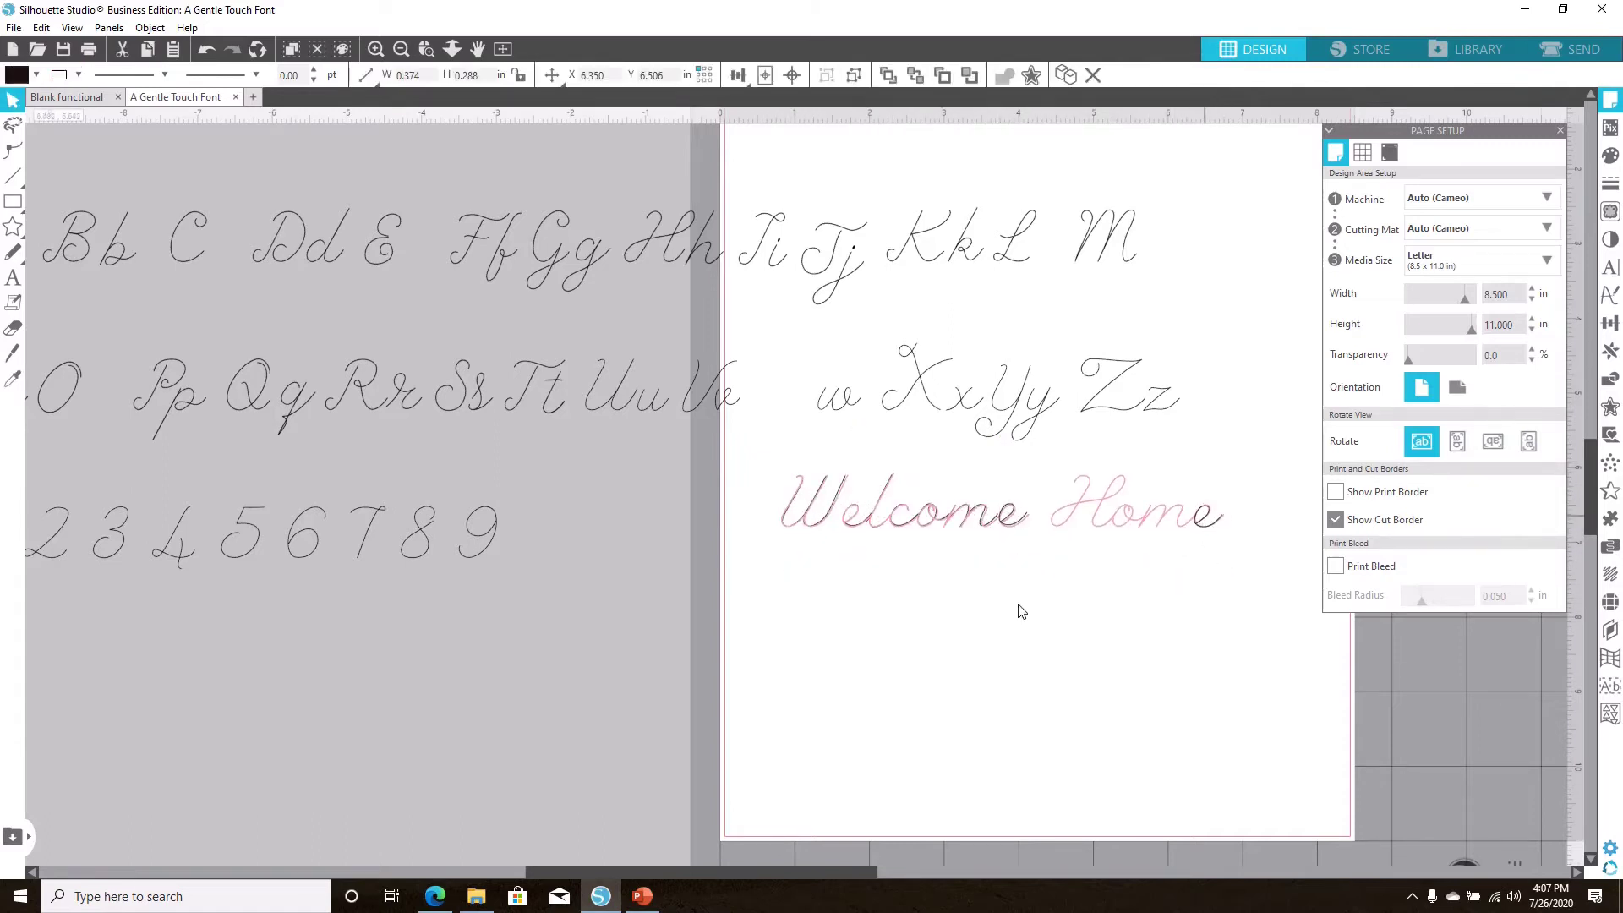
{"action": "left_click", "coordinate": [938, 526]}
Step: Add Layer 2 in the Layers panel and move the pink text onto it
{"action": "left_click", "coordinate": [1610, 636]}
{"action": "left_click", "coordinate": [1528, 555]}
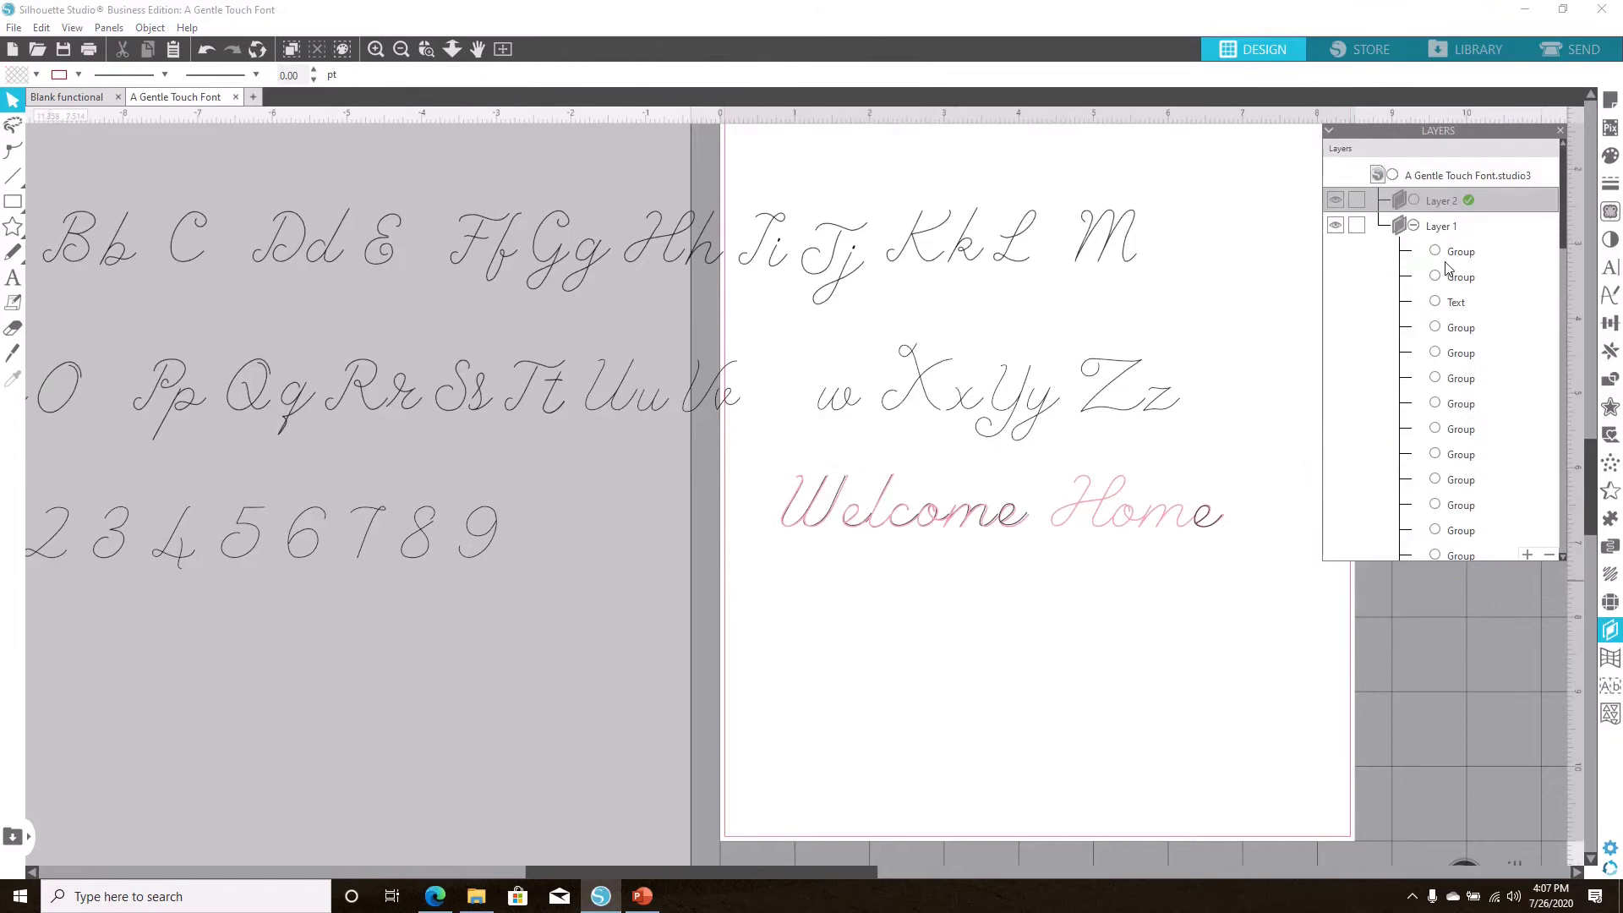
{"action": "left_click", "coordinate": [884, 505]}
{"action": "left_click_drag", "start_coordinate": [1456, 327], "coordinate": [1441, 200]}
{"action": "left_click", "coordinate": [1145, 624]}
{"action": "left_click", "coordinate": [935, 490]}
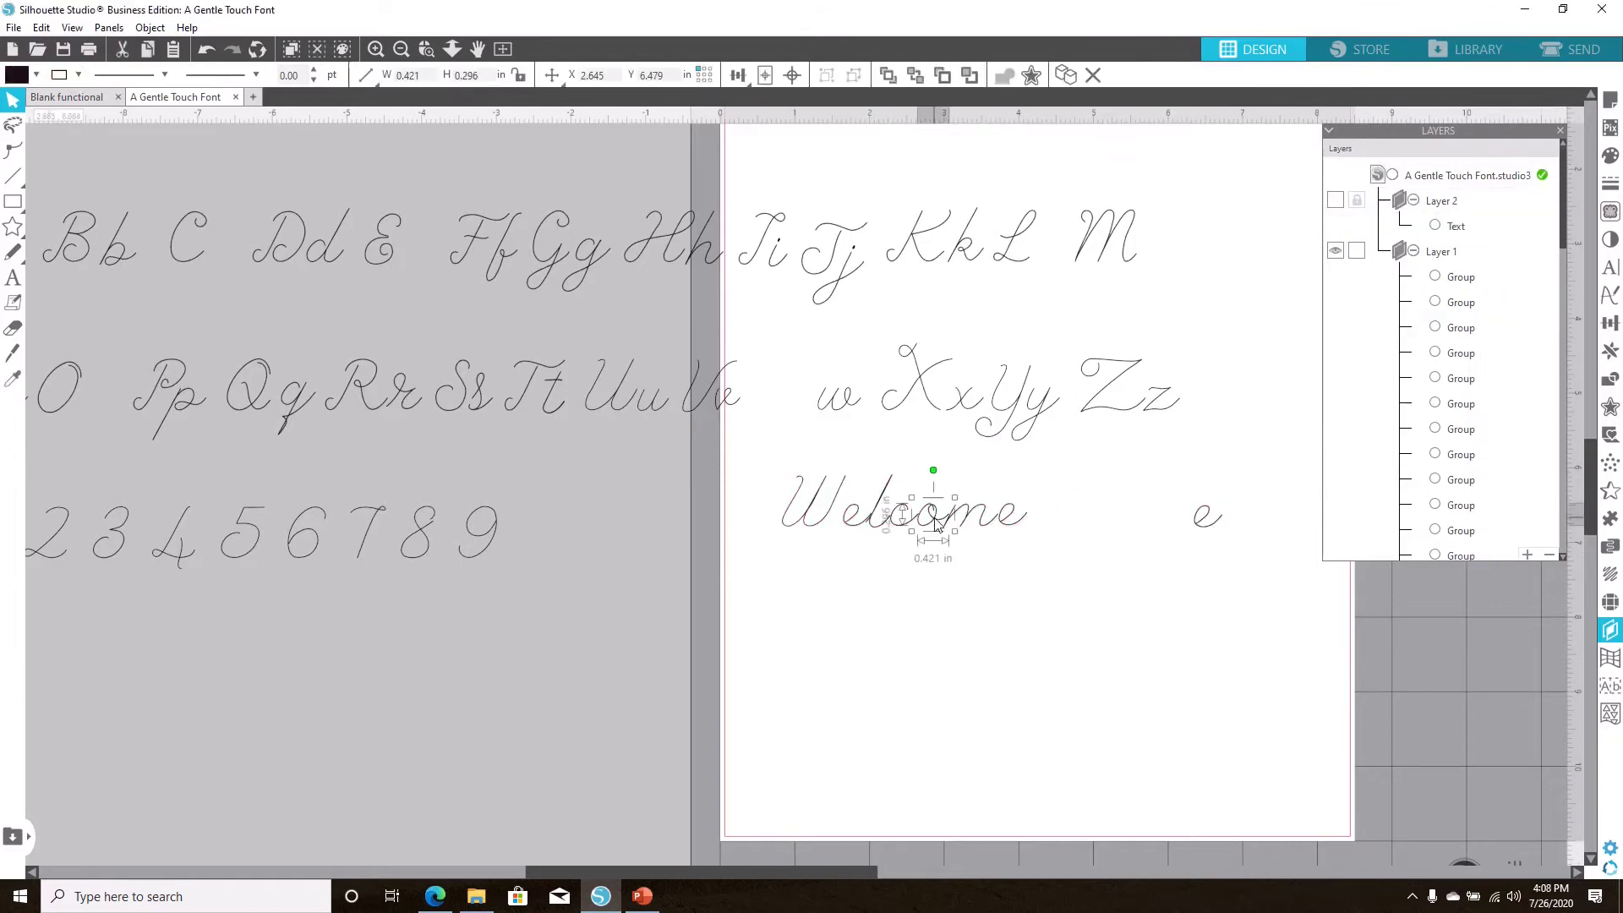
Step: Place the o and capital H glyphs onto Home, then hide and lock the pink text layer
{"action": "left_click", "coordinate": [1091, 651]}
{"action": "left_click", "coordinate": [1135, 592], "text": "shift"}
{"action": "left_click_drag", "start_coordinate": [1114, 656], "coordinate": [1132, 532]}
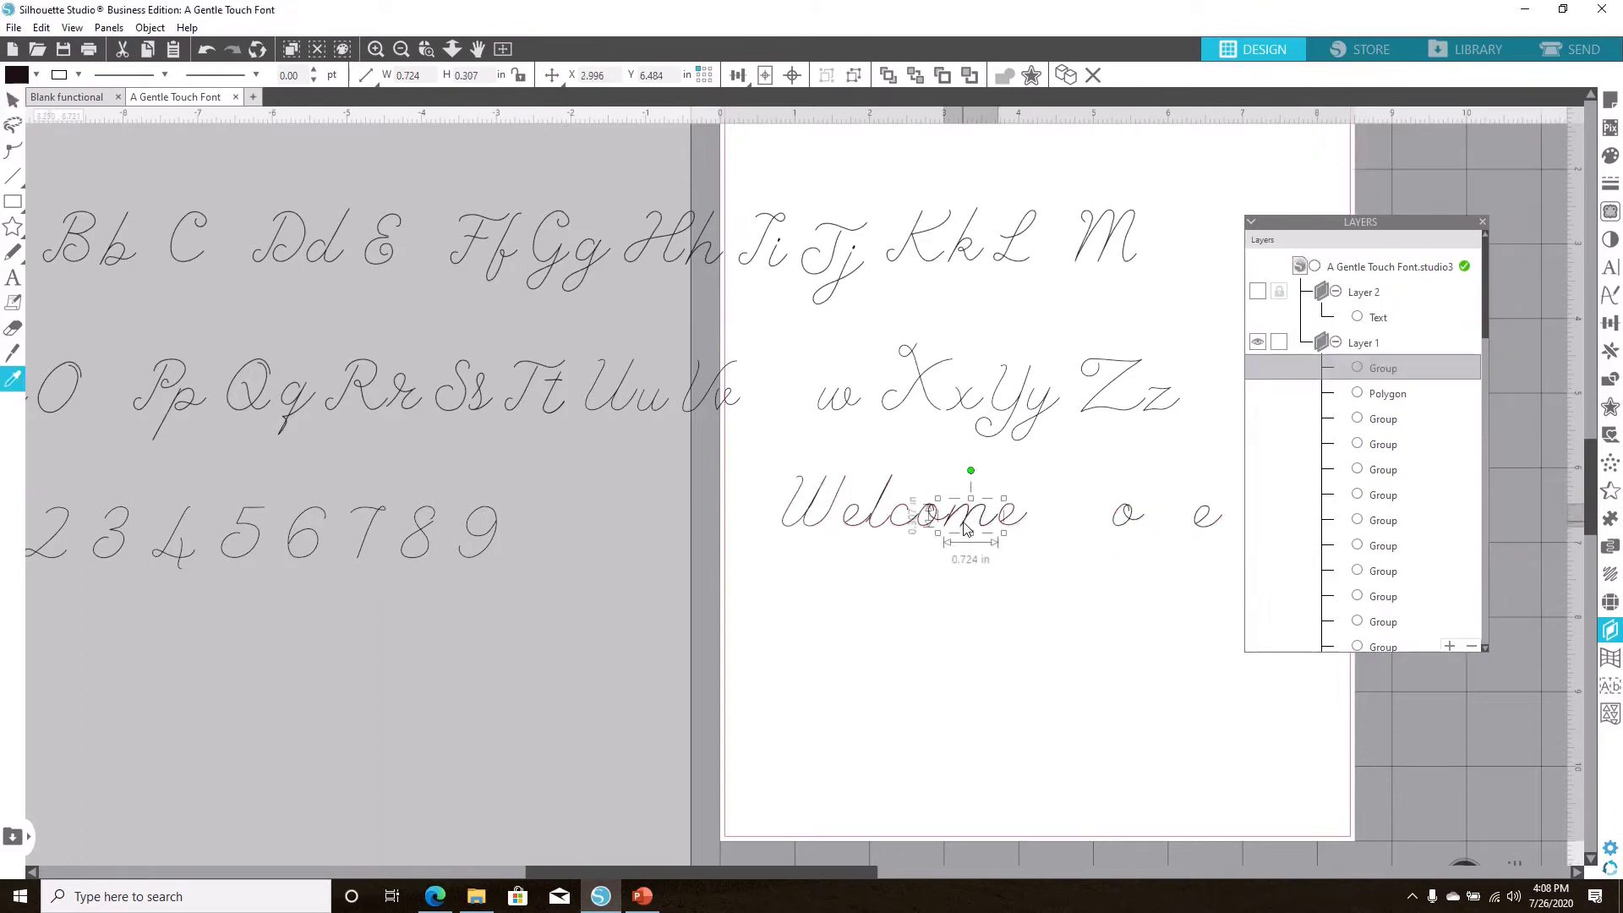
{"action": "left_click", "coordinate": [1258, 291]}
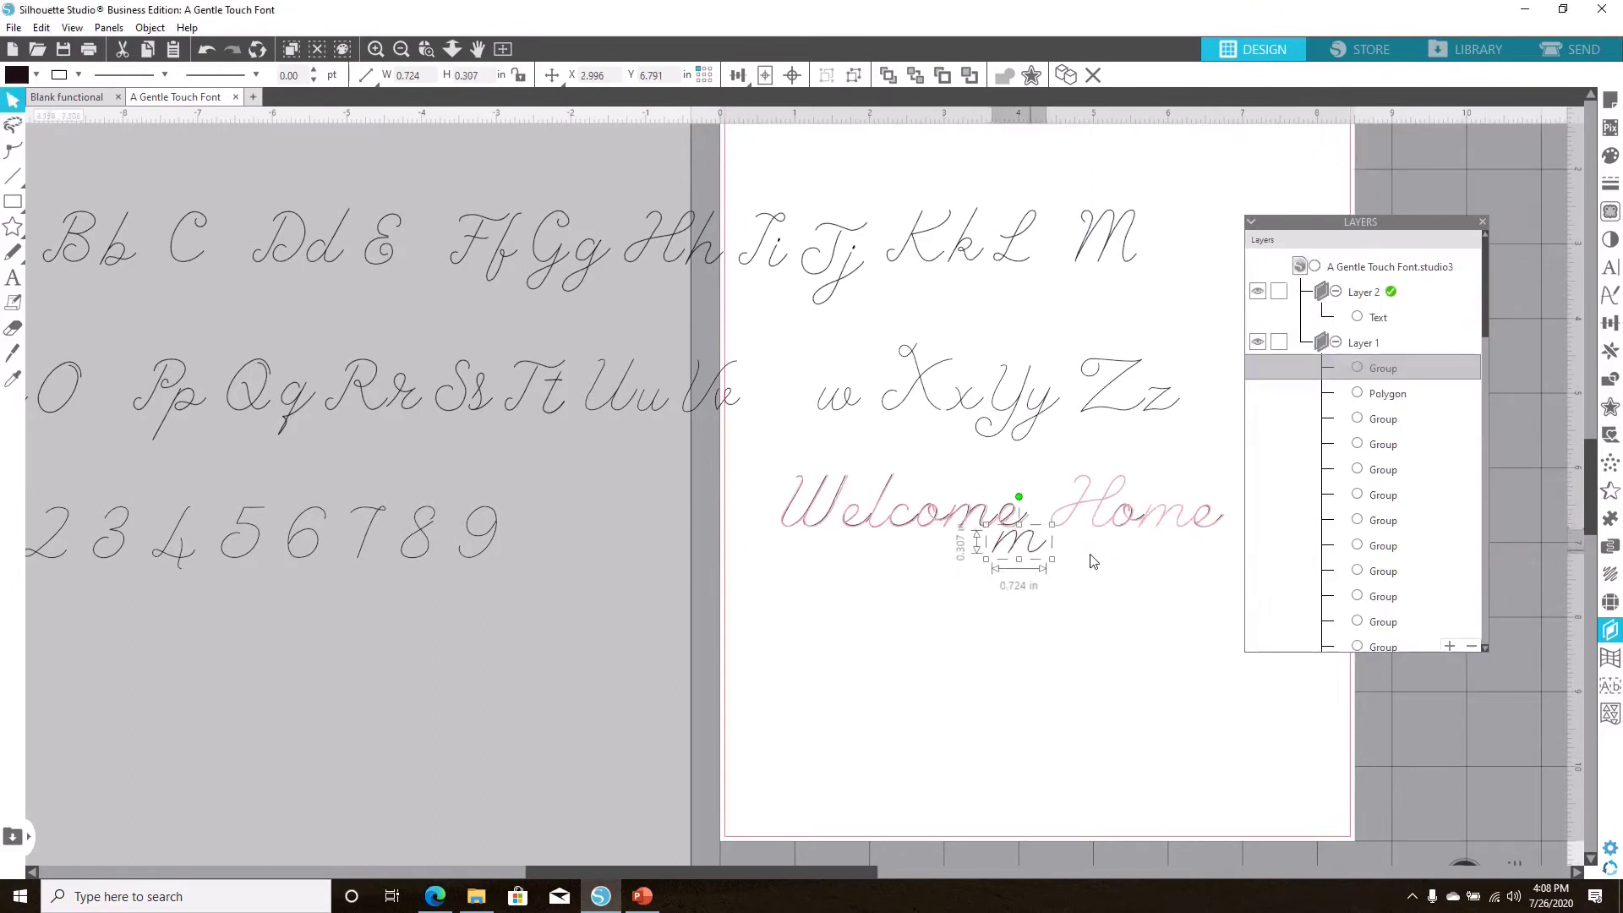
{"action": "left_click_drag", "start_coordinate": [690, 233], "coordinate": [1091, 517]}
{"action": "left_click", "coordinate": [1094, 652]}
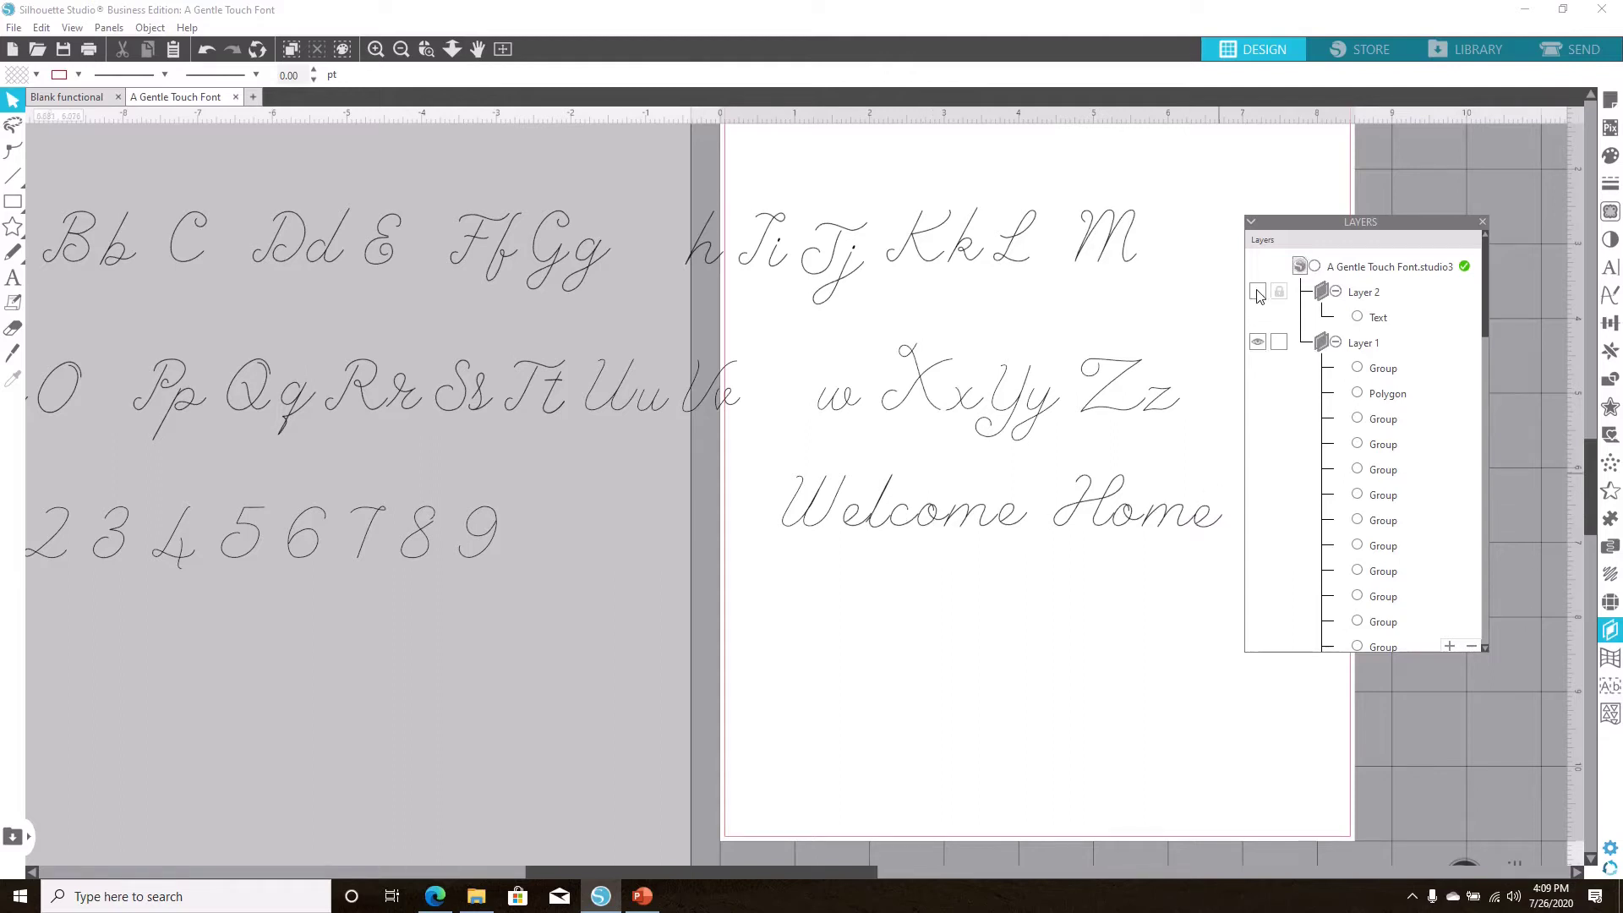
Step: Close the Layers panel and delete the top two rows of leftover letters and the digits
{"action": "left_click", "coordinate": [1257, 345]}
{"action": "left_click", "coordinate": [1257, 345]}
{"action": "left_click", "coordinate": [1482, 222]}
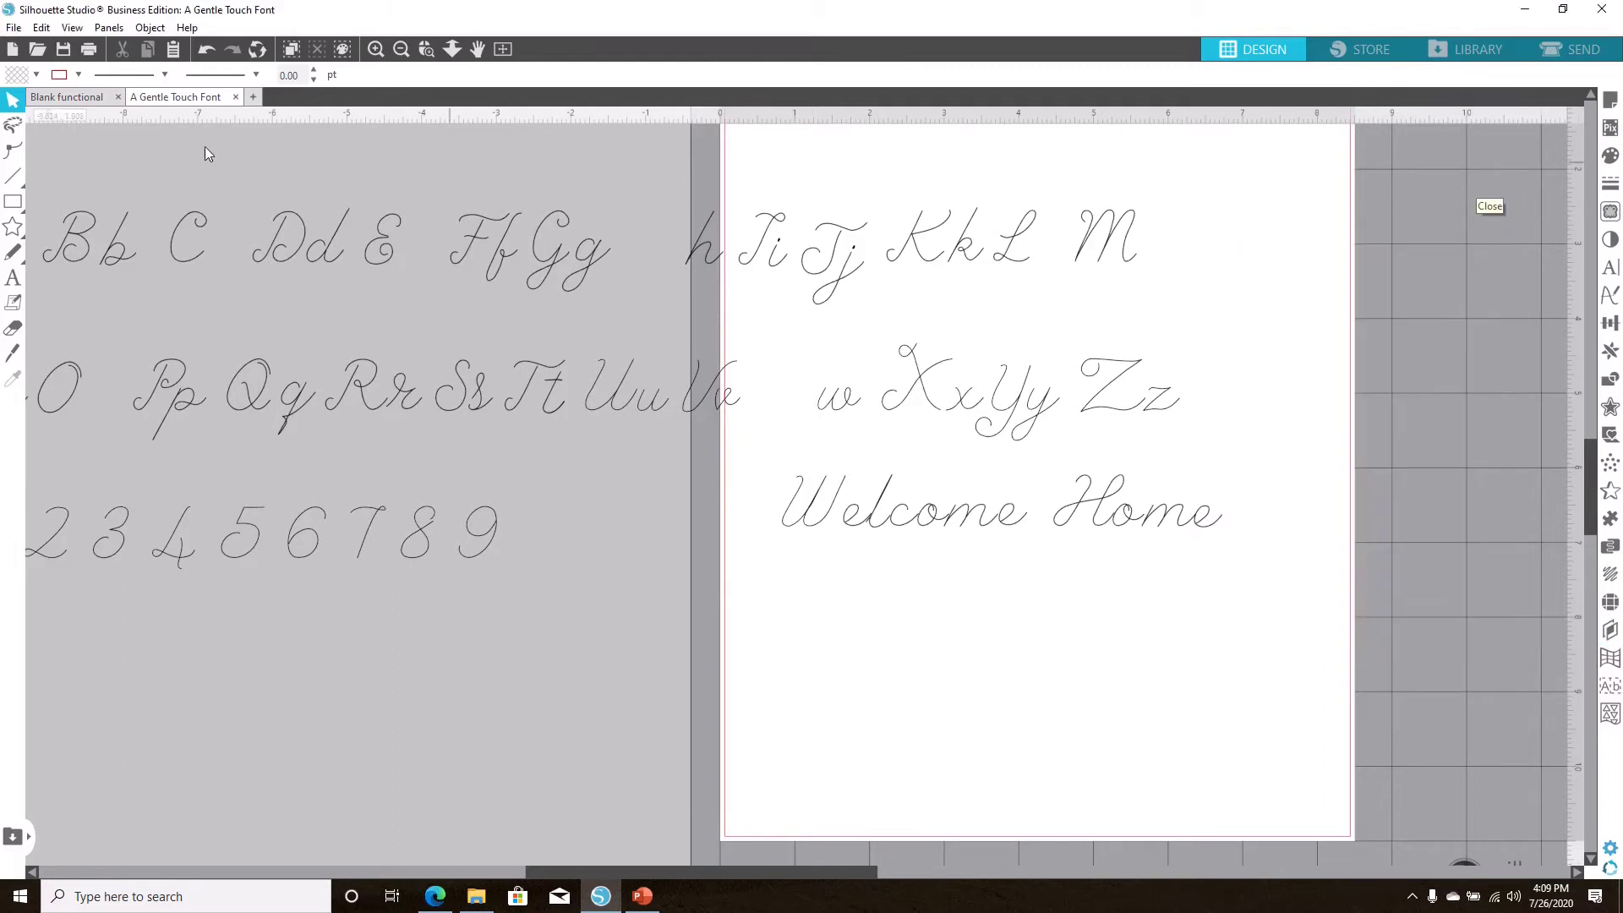
{"action": "left_click_drag", "start_coordinate": [78, 155], "coordinate": [1163, 423]}
{"action": "key", "text": "Delete"}
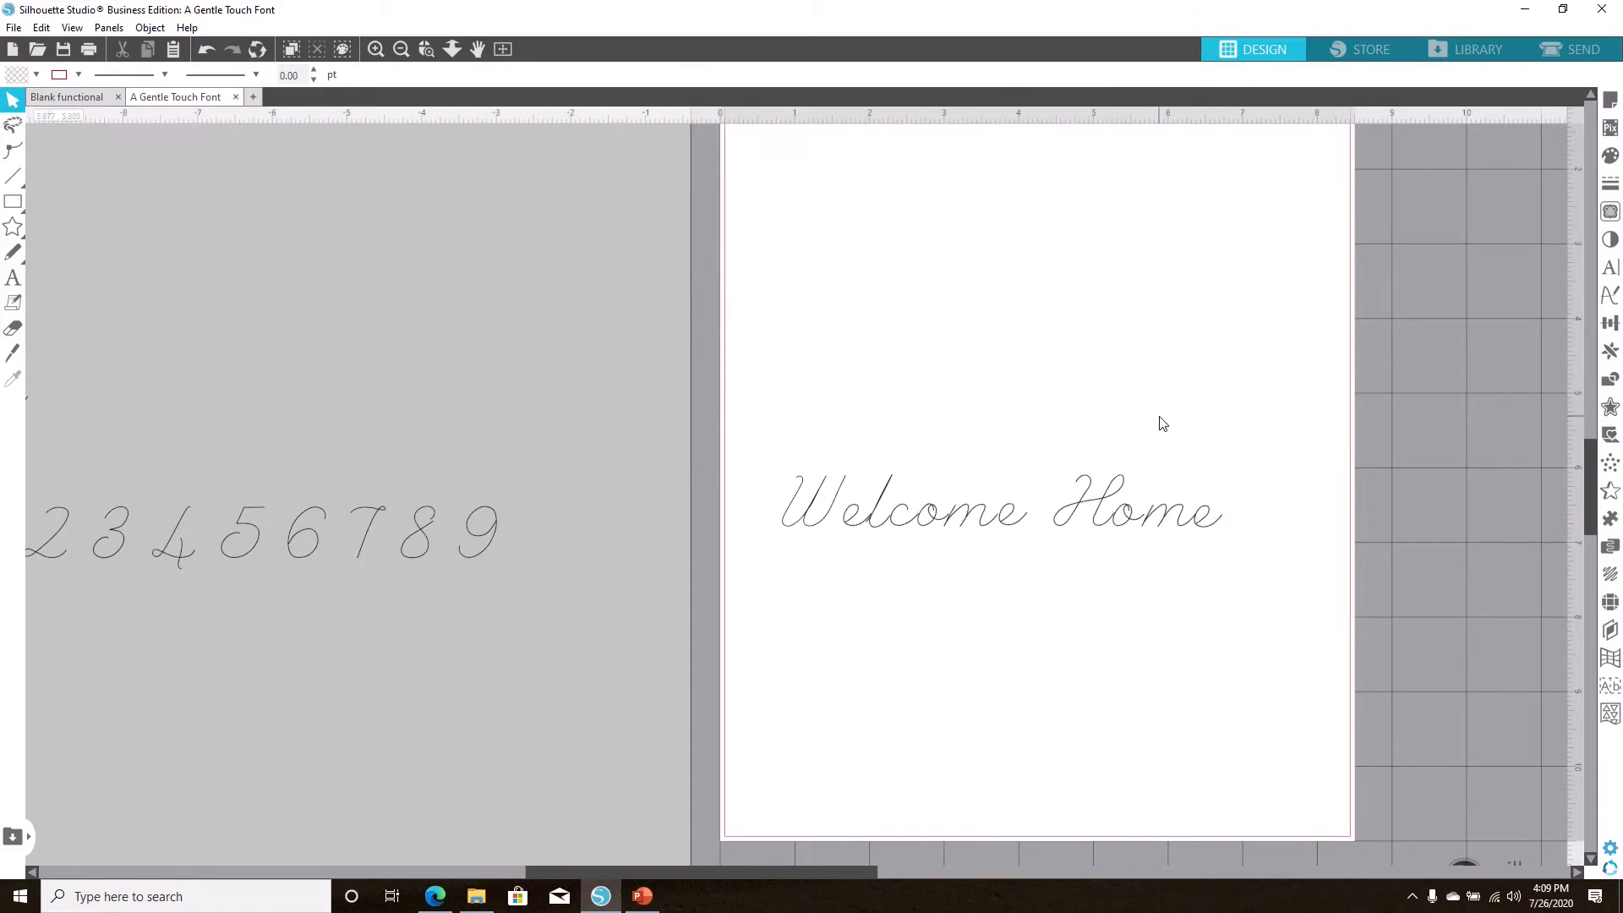
{"action": "left_click_drag", "start_coordinate": [507, 583], "coordinate": [3, 387]}
{"action": "key", "text": "Delete"}
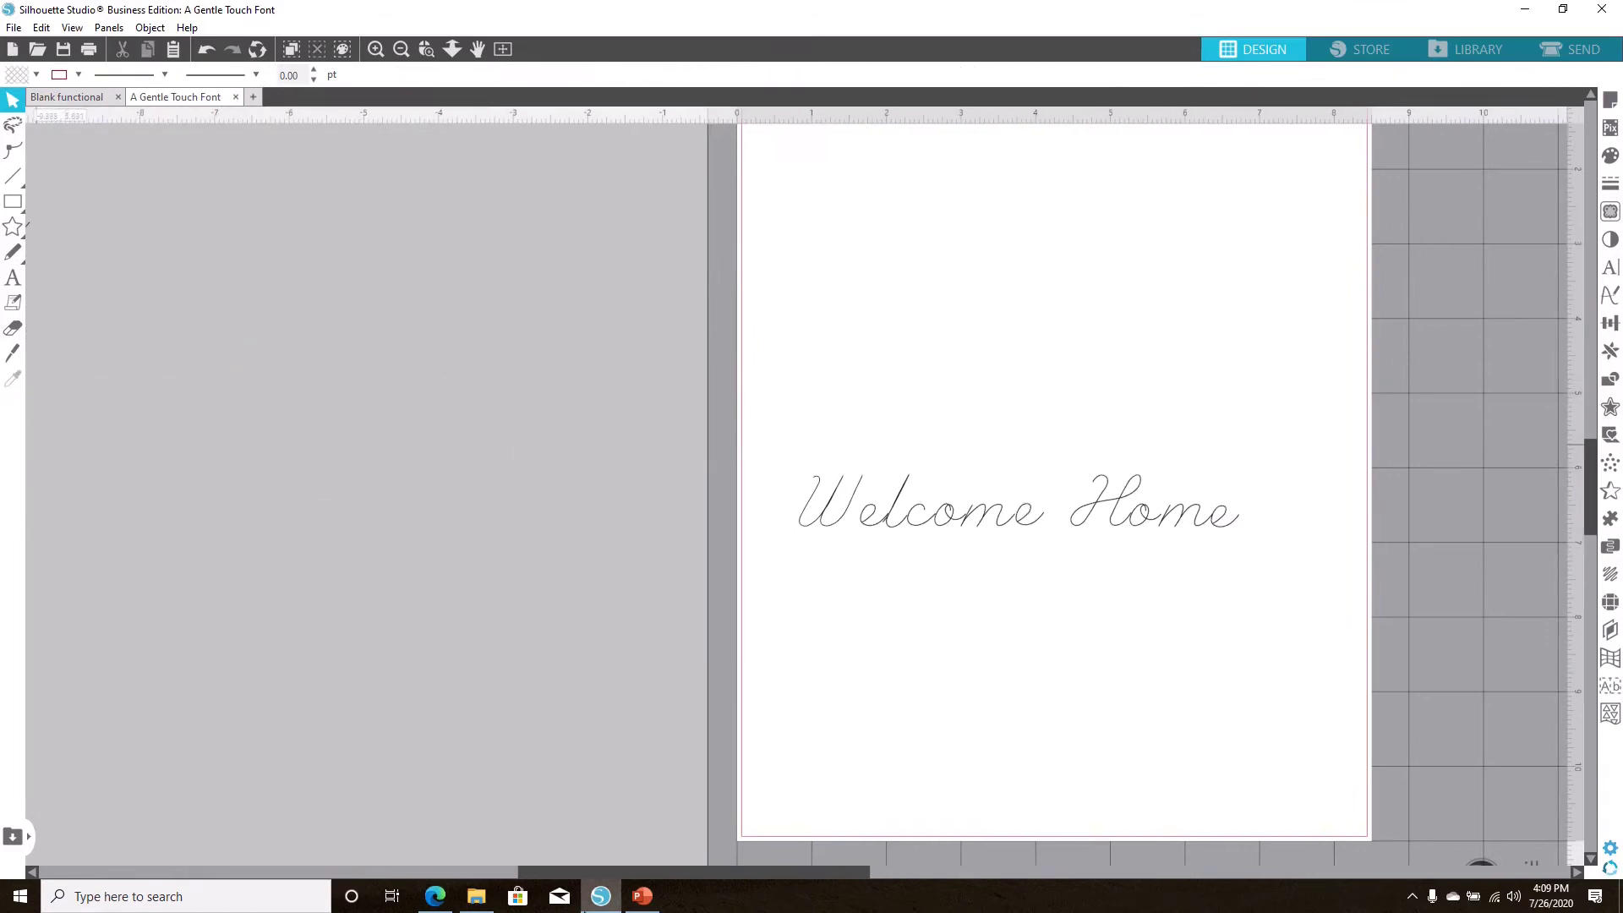
Step: Delete the stray A, a, n and O glyphs, then select all the Welcome Home letters
{"action": "left_click_drag", "start_coordinate": [598, 875], "coordinate": [550, 871]}
{"action": "left_click_drag", "start_coordinate": [105, 144], "coordinate": [333, 650]}
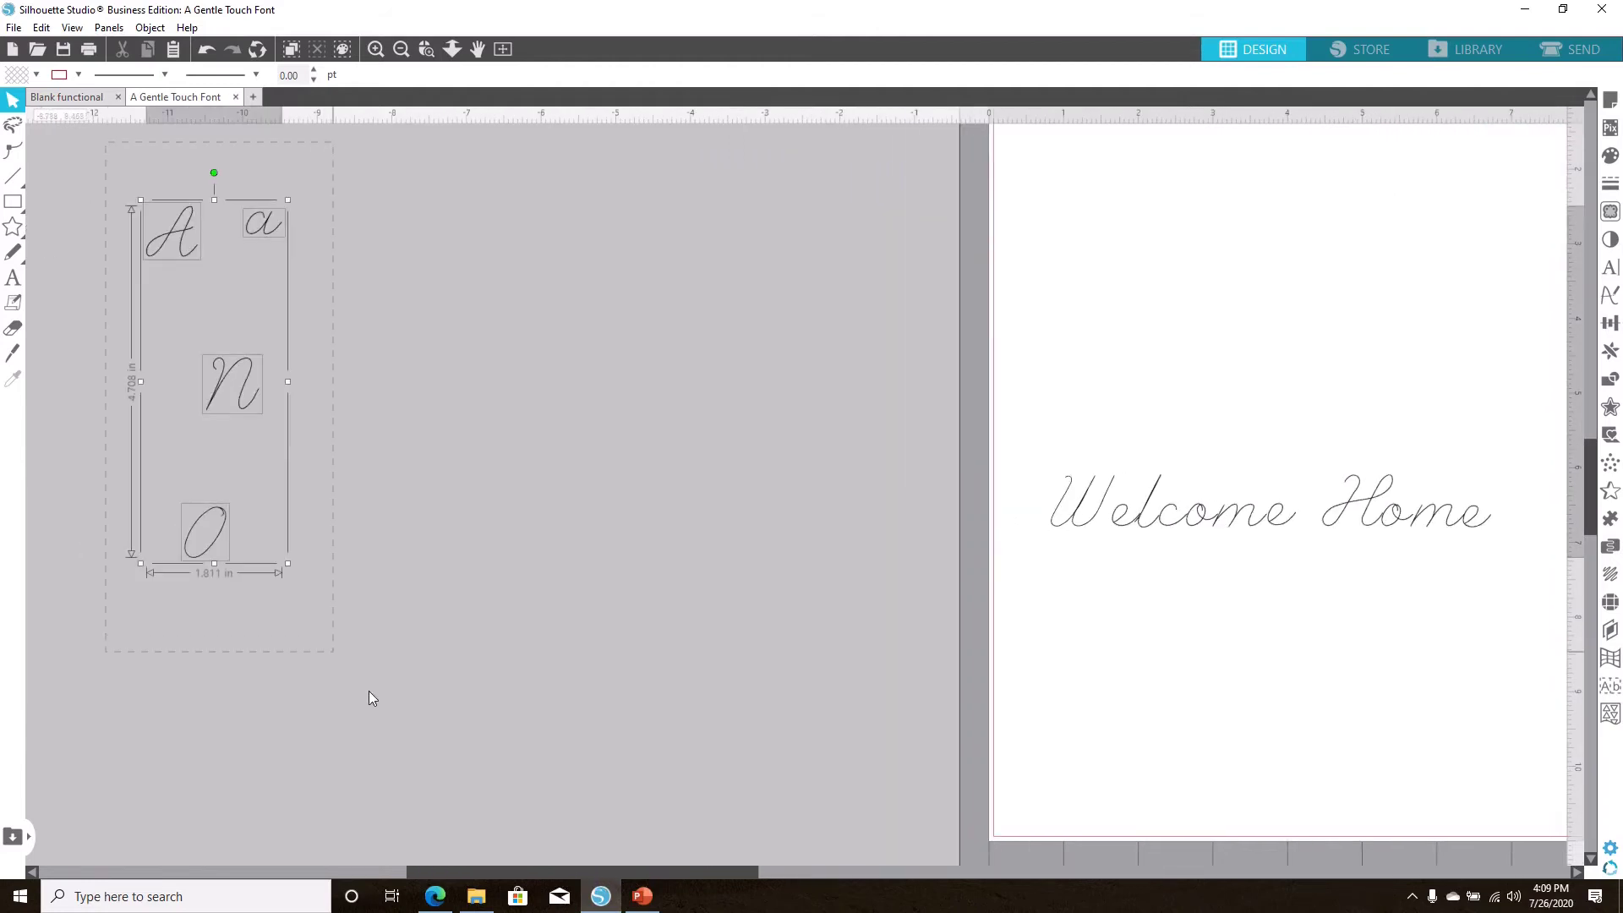
{"action": "key", "text": "Delete"}
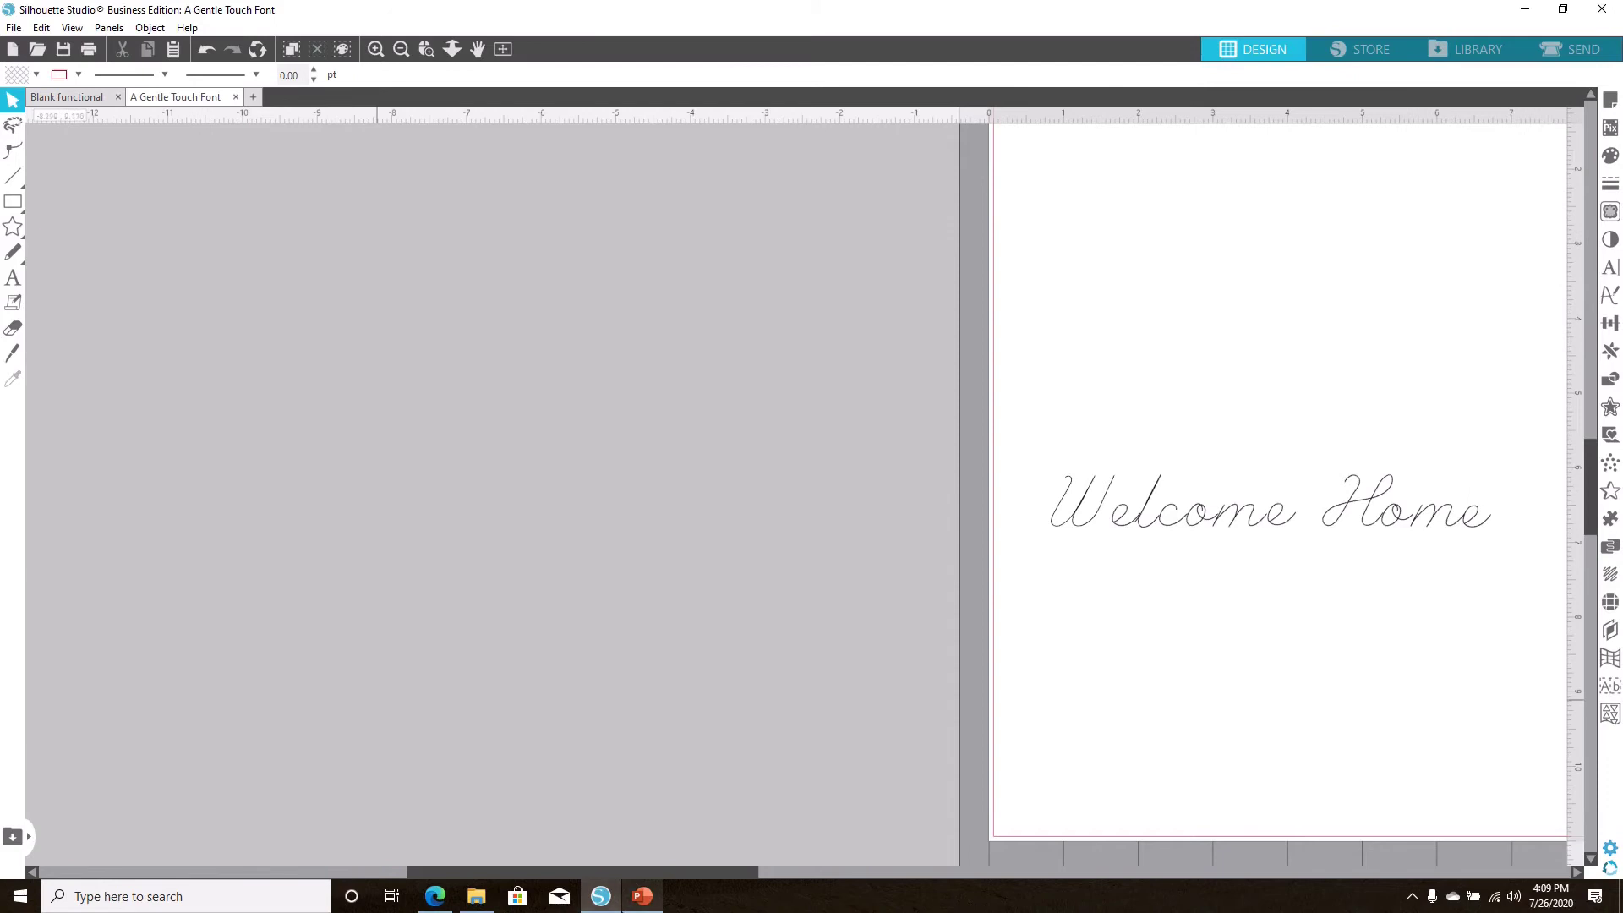
{"action": "left_click_drag", "start_coordinate": [697, 875], "coordinate": [882, 849]}
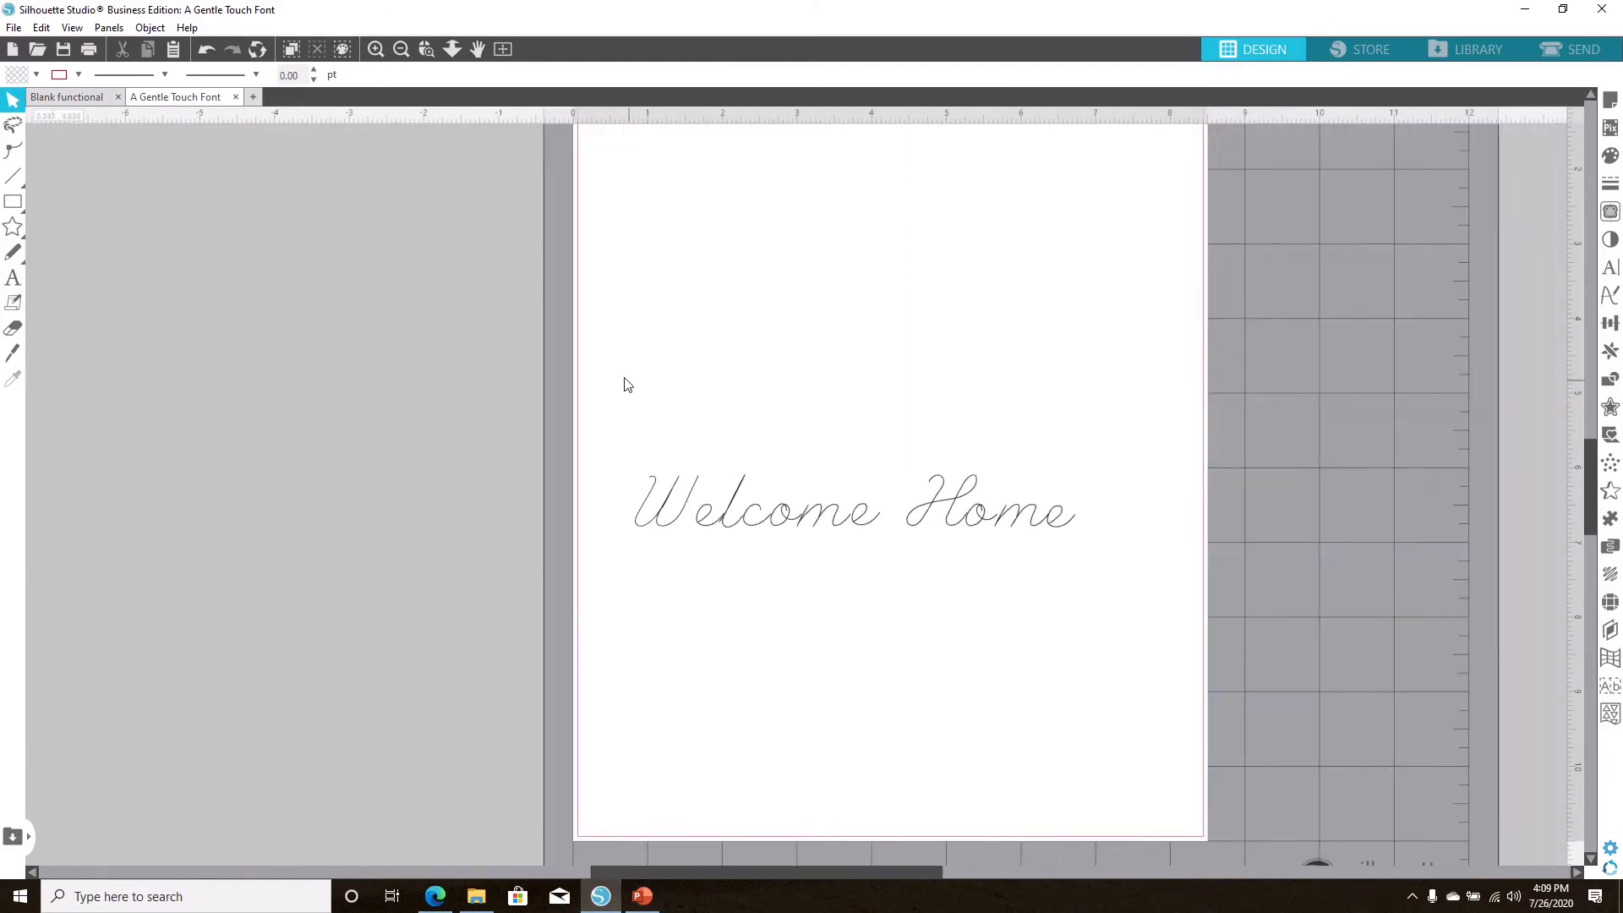
{"action": "left_click_drag", "start_coordinate": [628, 380], "coordinate": [1122, 578]}
Step: Group the Welcome Home letters into one object and move it higher on the page
{"action": "key", "text": "i"}
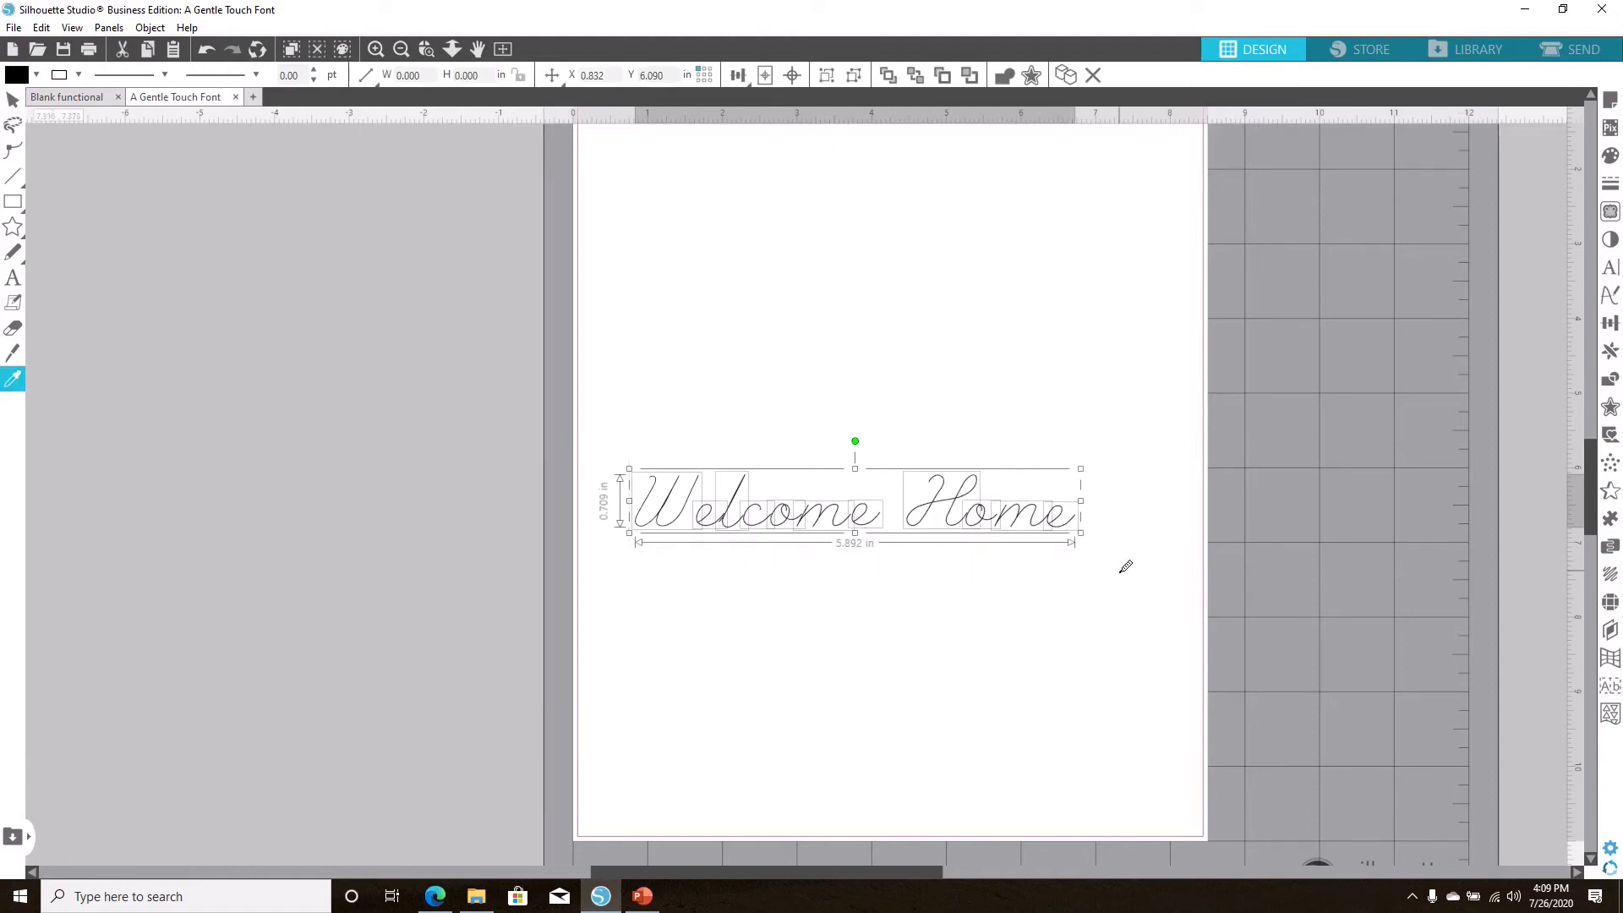
{"action": "left_click", "coordinate": [1033, 531]}
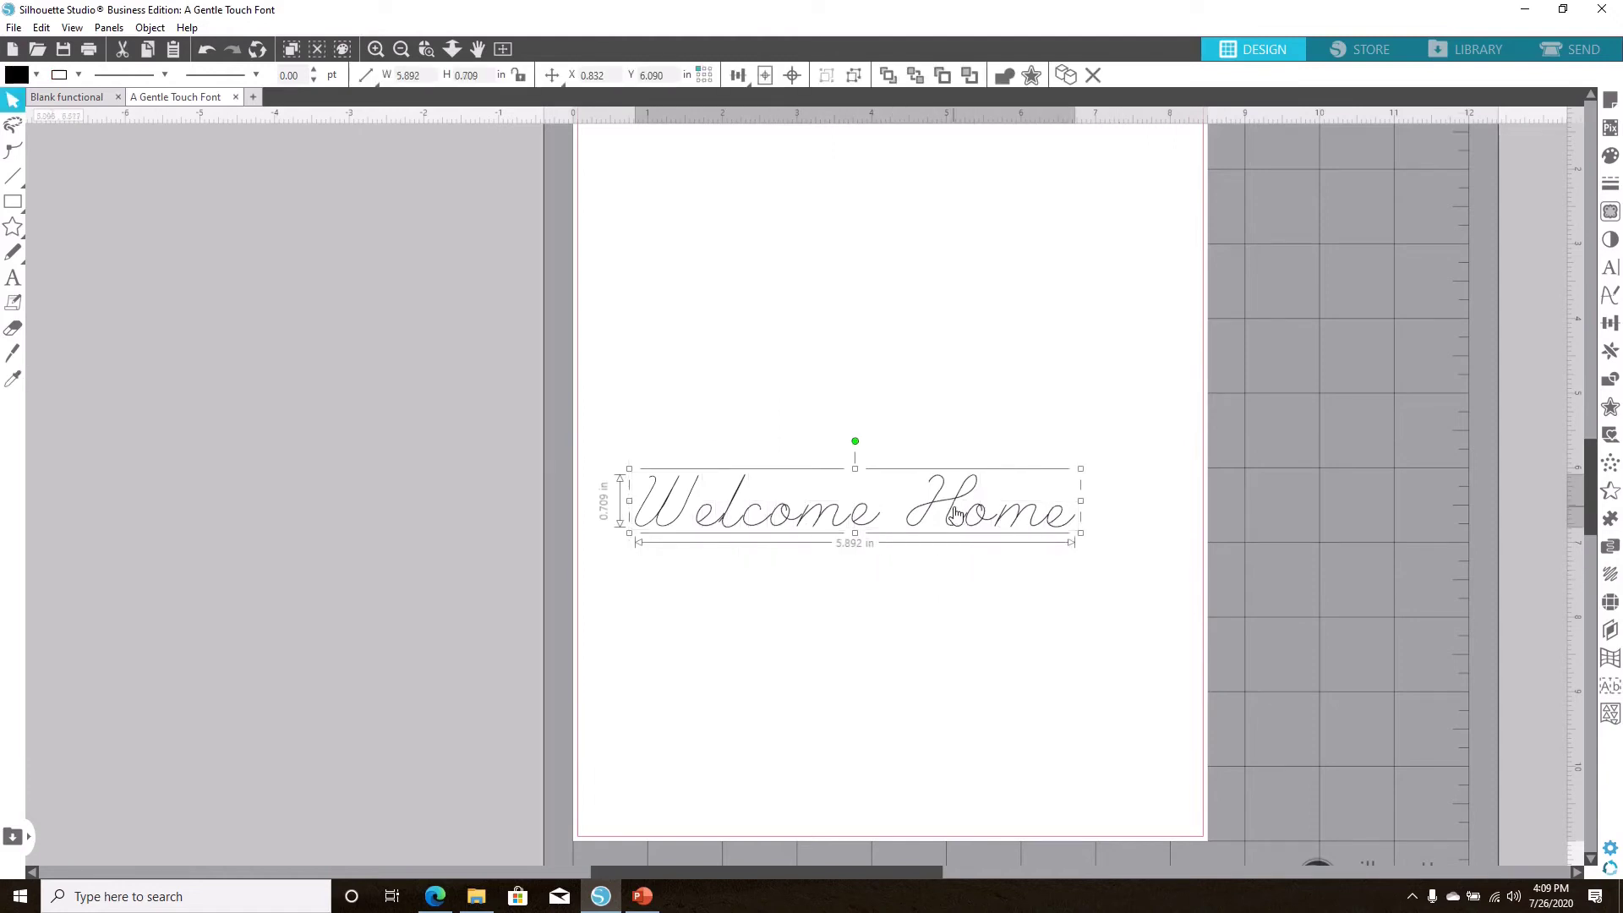
{"action": "left_click_drag", "start_coordinate": [955, 512], "coordinate": [953, 416]}
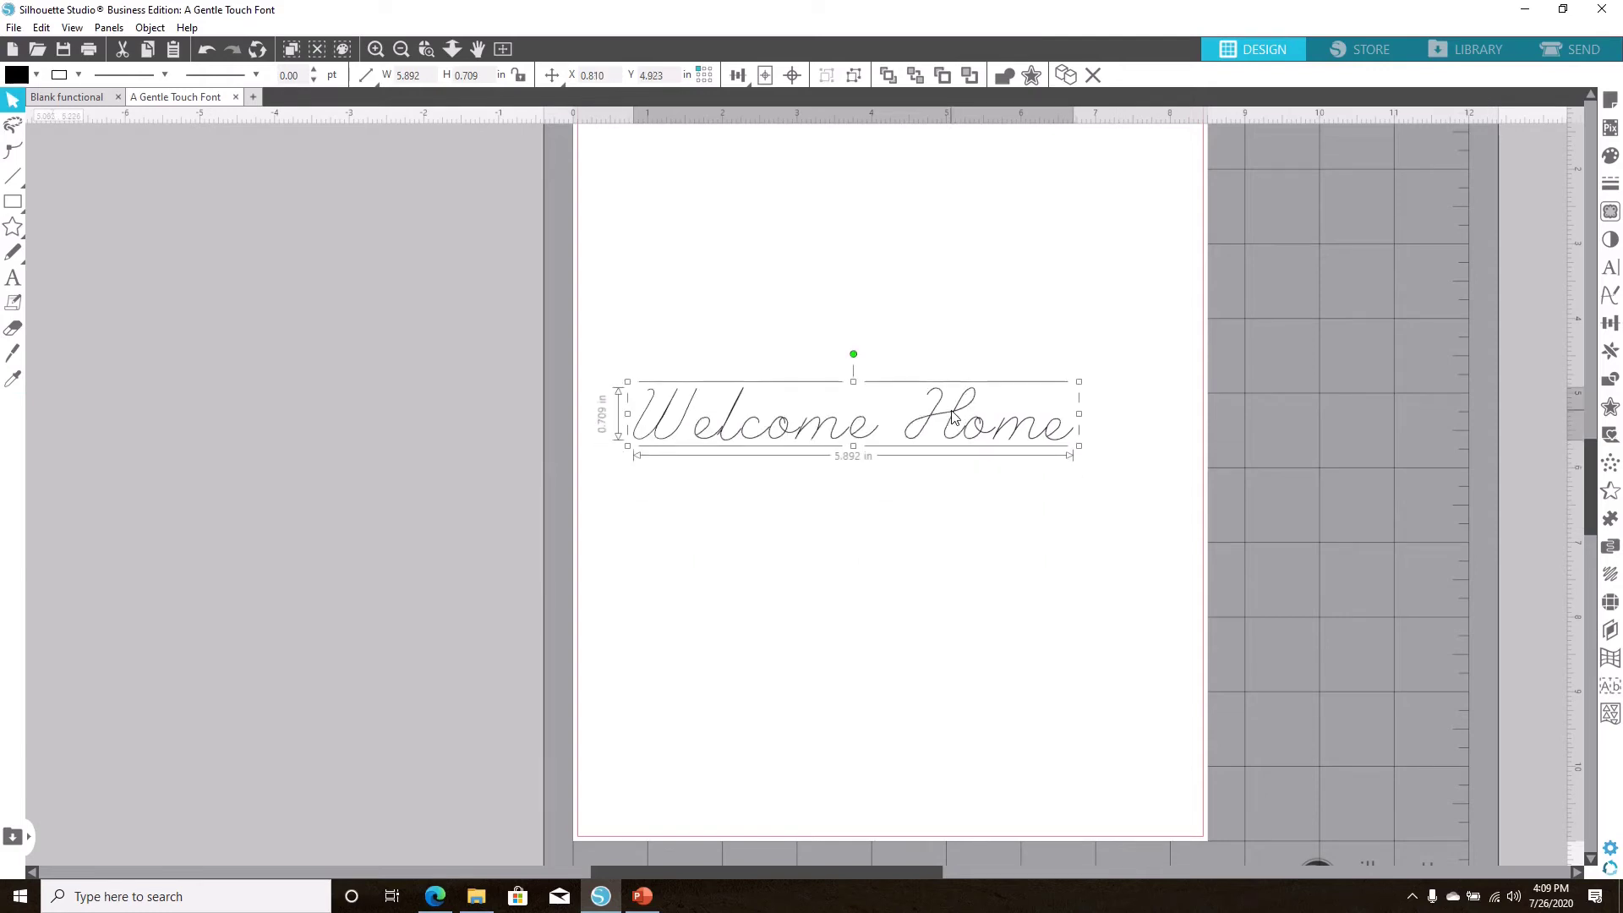
{"action": "left_click", "coordinate": [152, 29]}
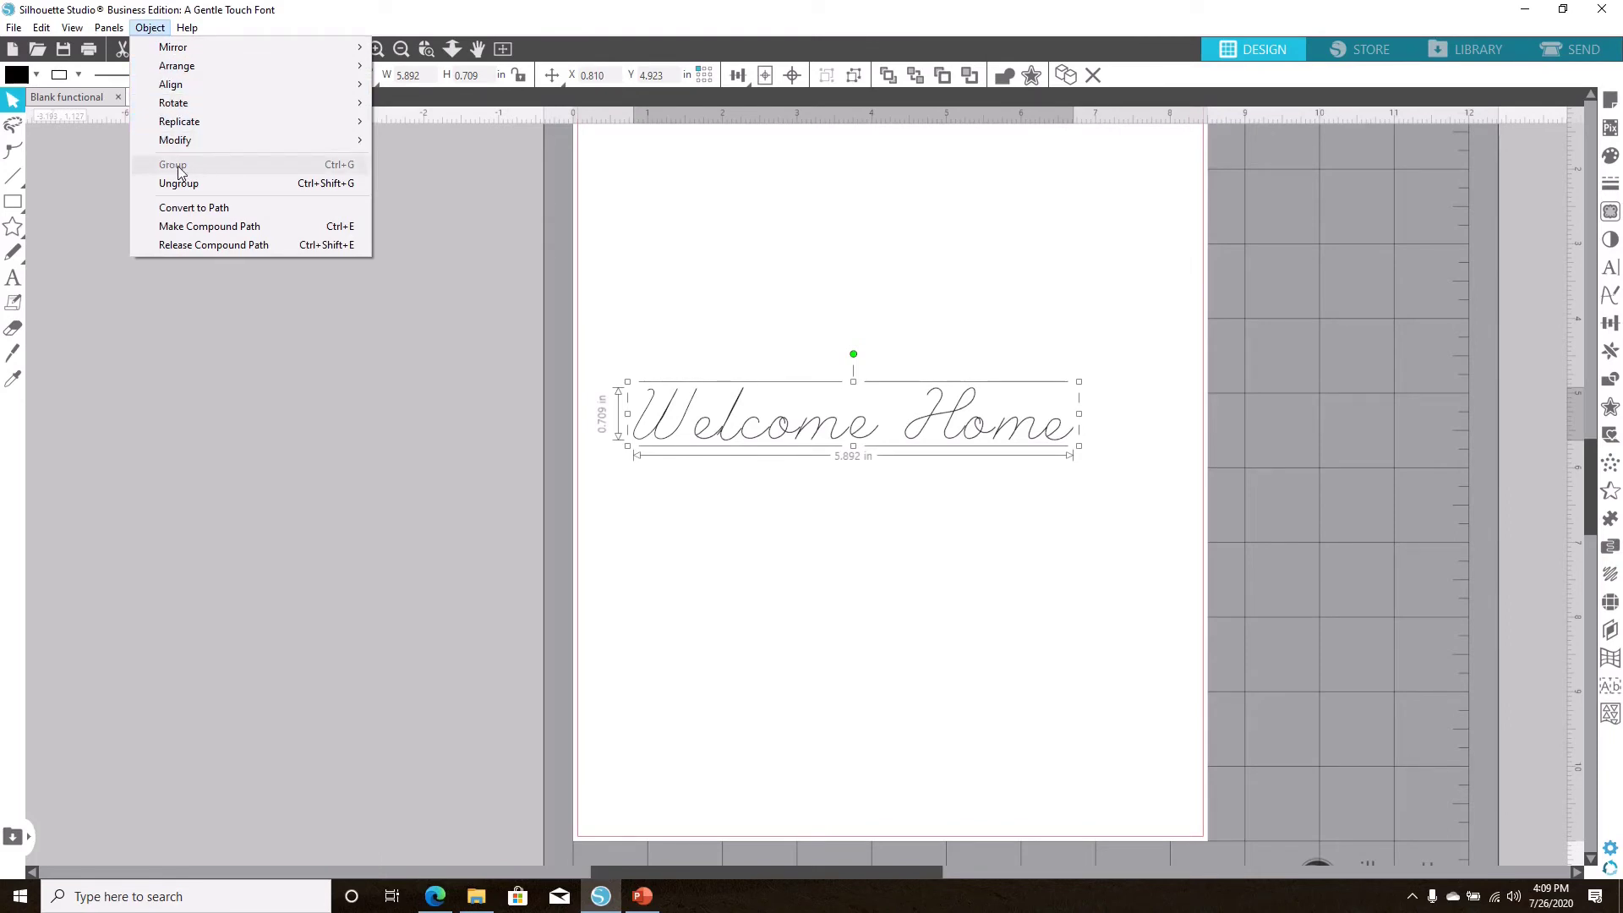
{"action": "left_click", "coordinate": [856, 568]}
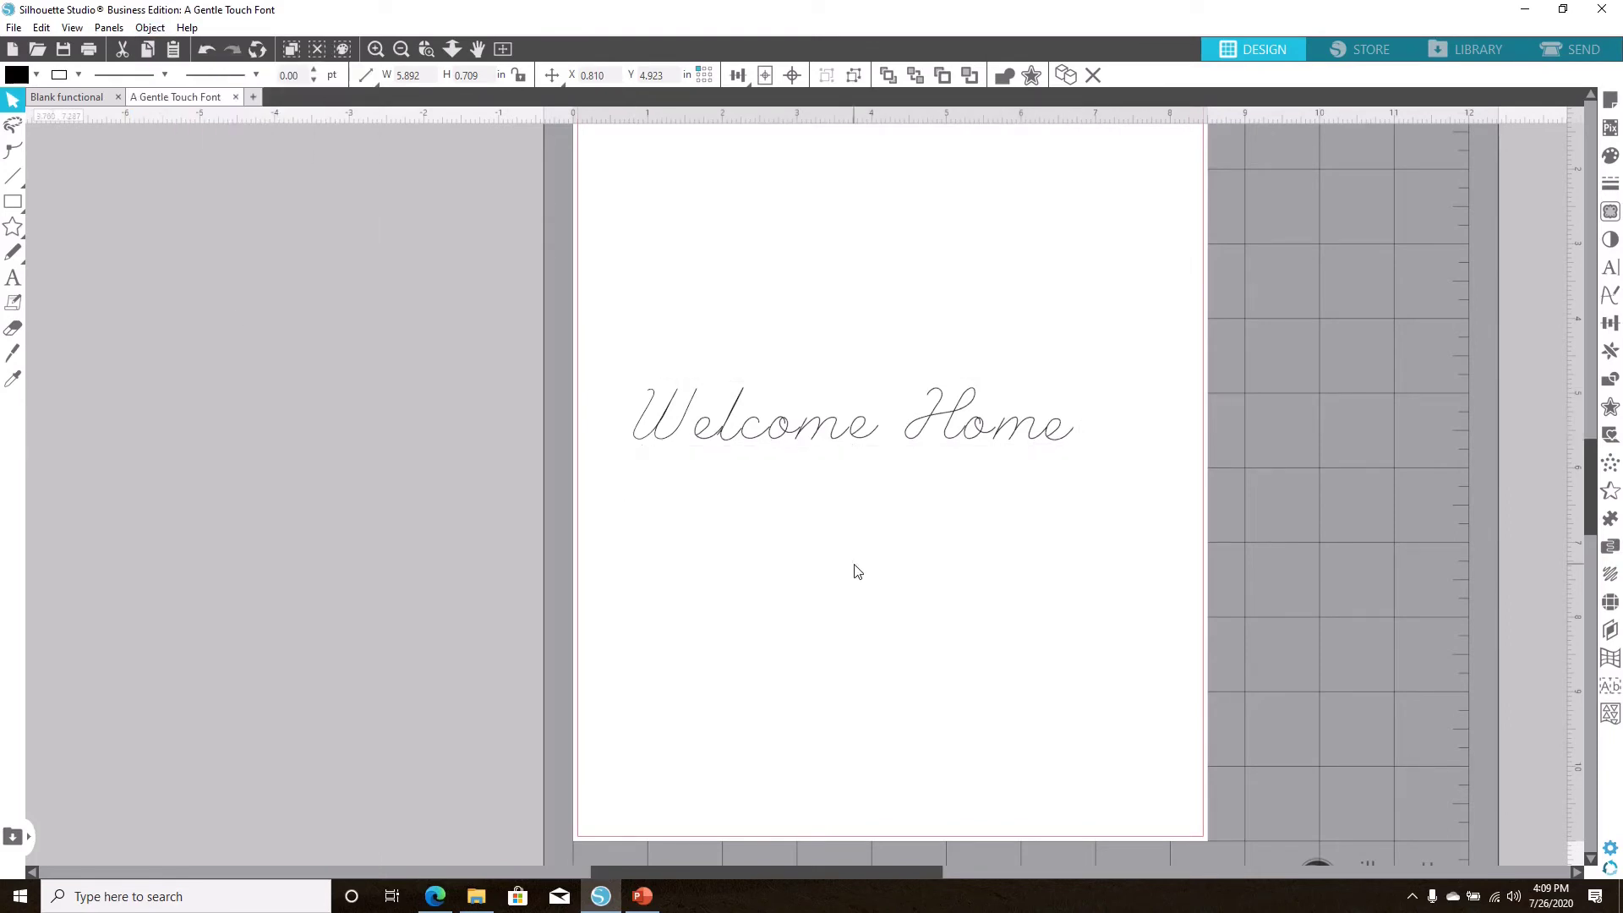
Step: Set the Welcome Home fill to none, leaving only its thin outline
{"action": "left_click", "coordinate": [702, 442]}
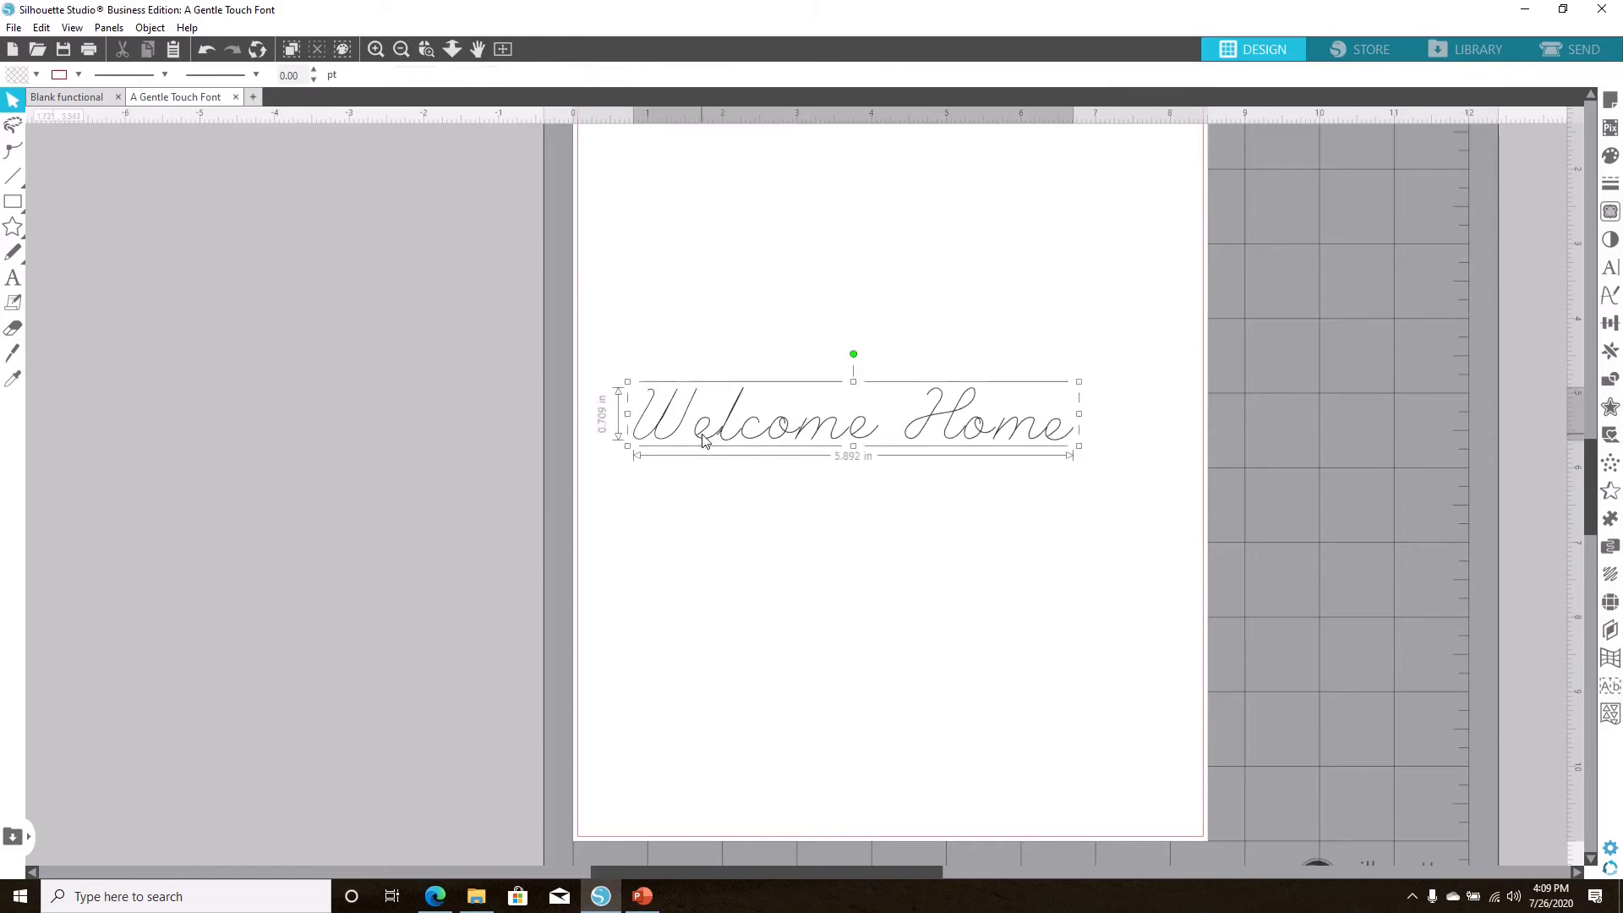
{"action": "left_click", "coordinate": [35, 76]}
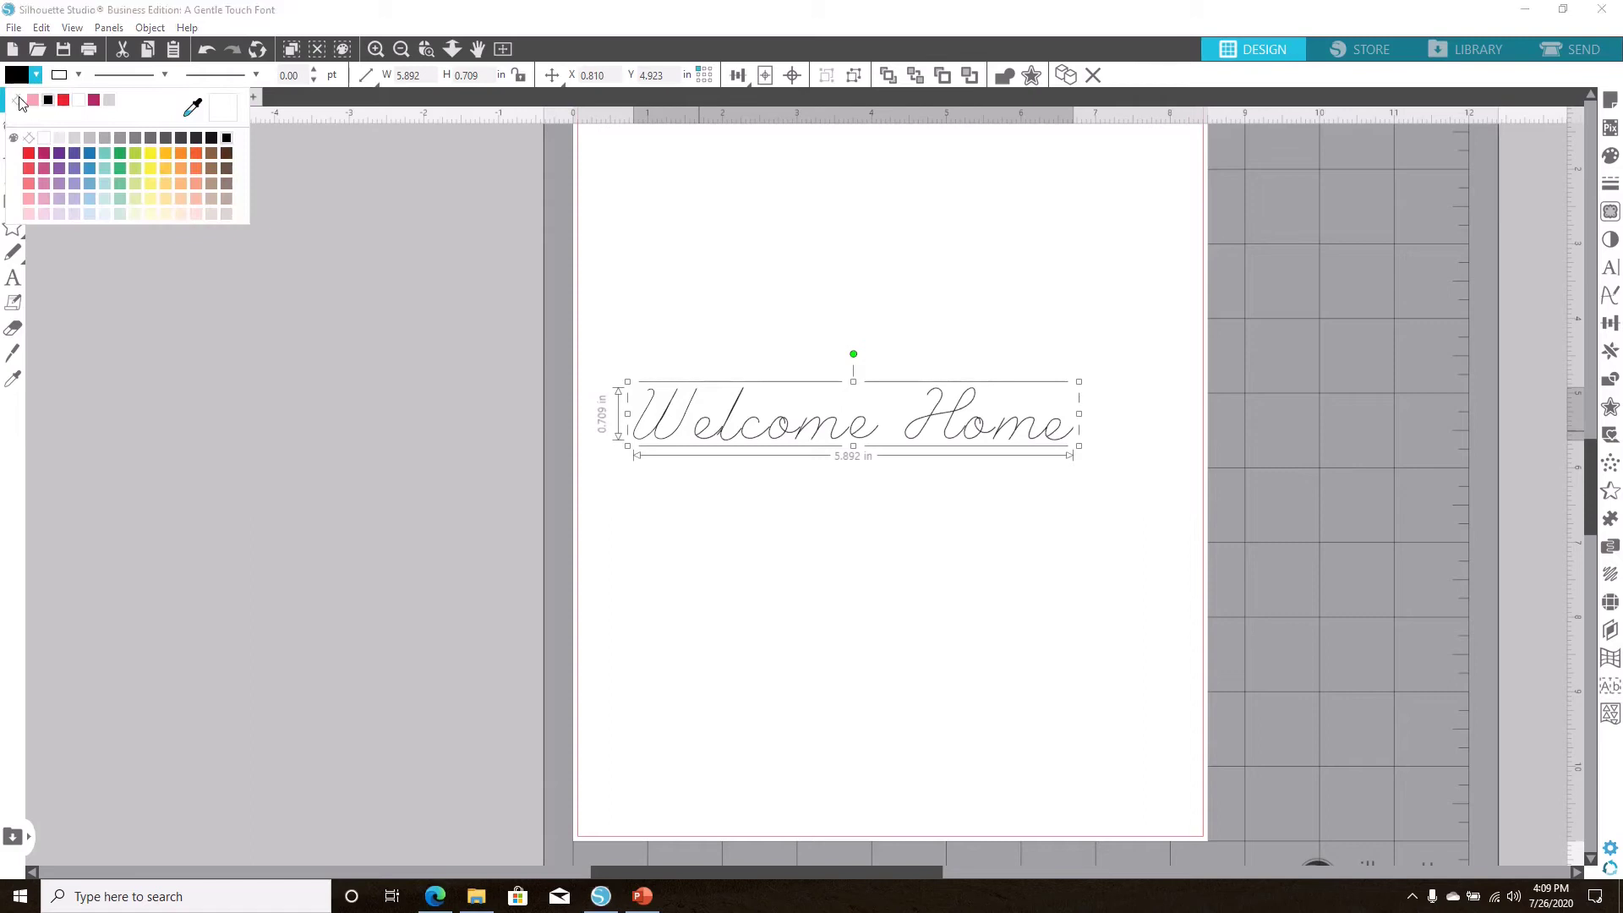
{"action": "left_click", "coordinate": [18, 101]}
{"action": "left_click", "coordinate": [78, 74]}
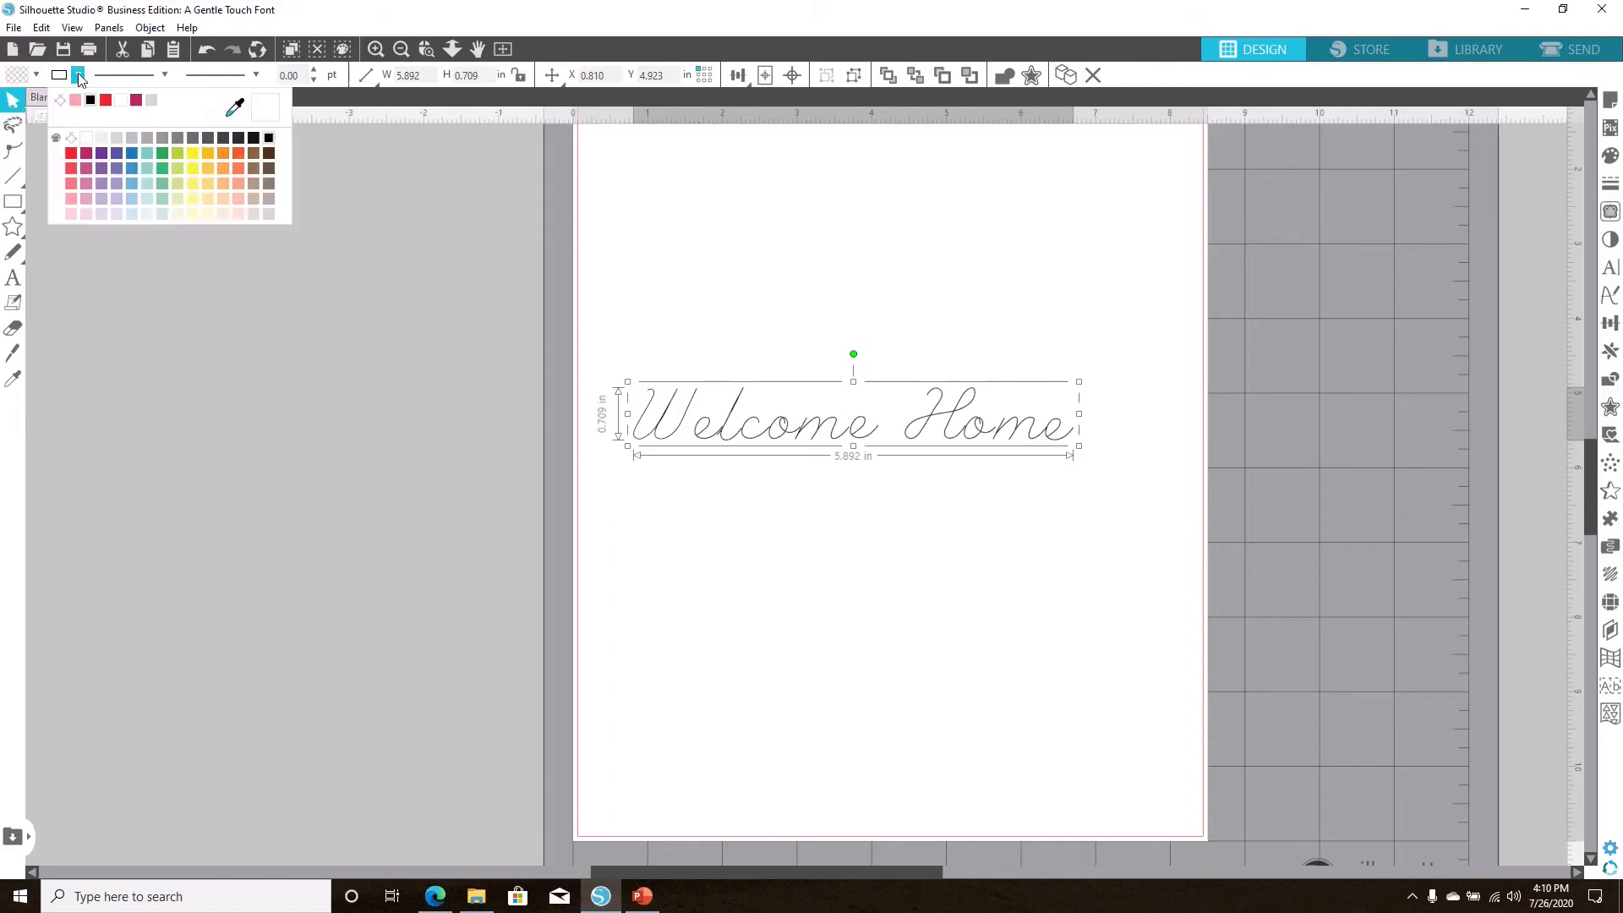
{"action": "left_click", "coordinate": [616, 298]}
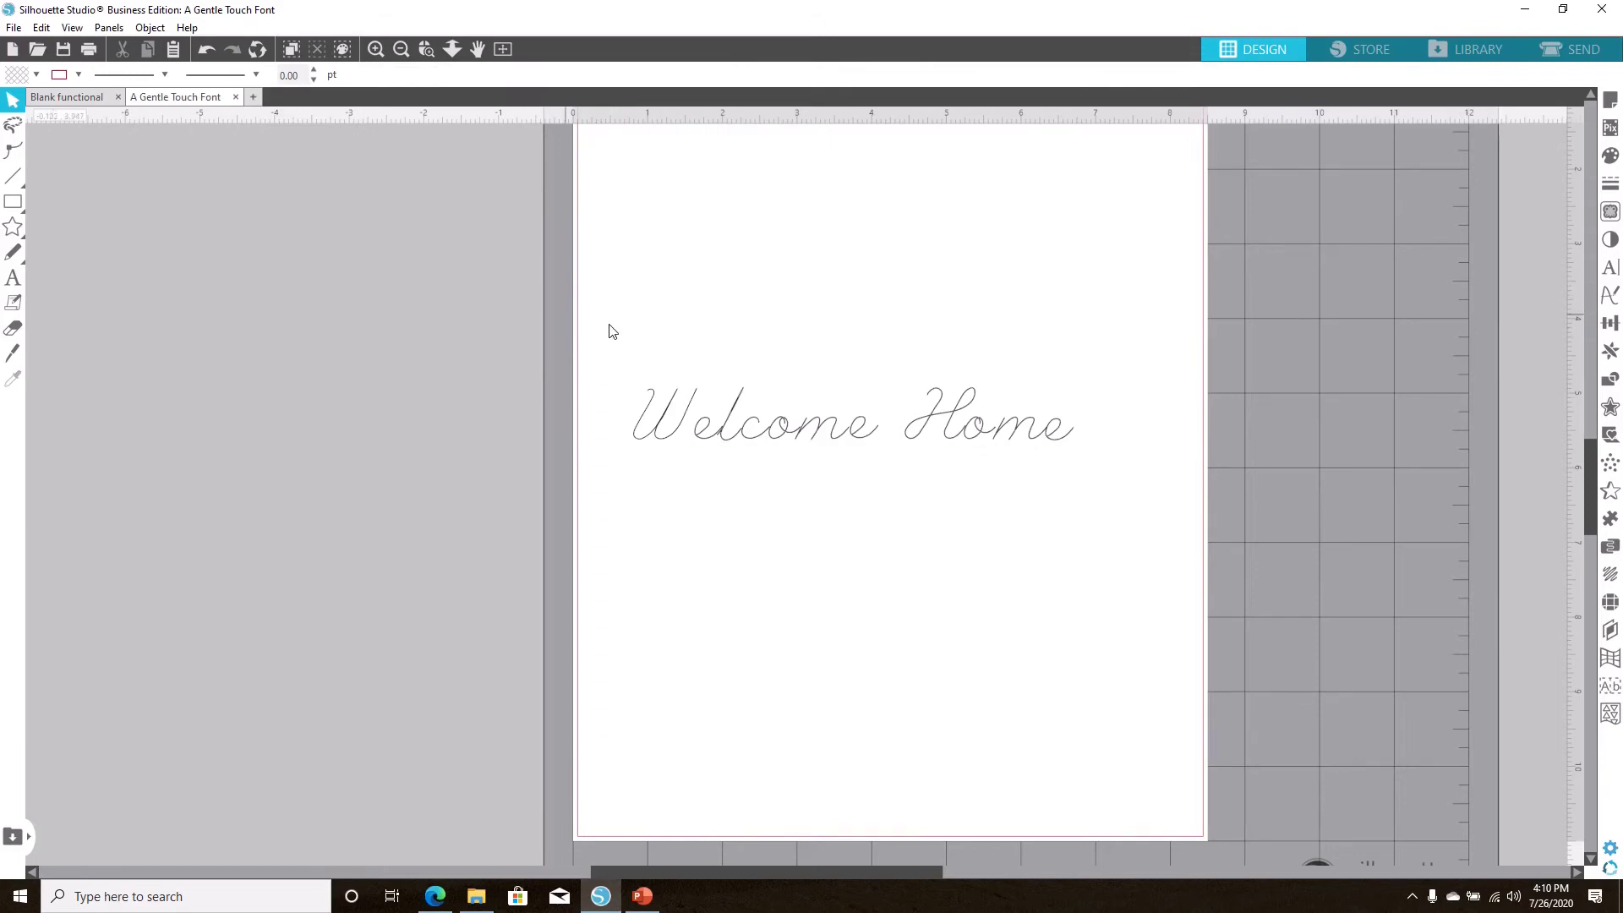
{"action": "left_click_drag", "start_coordinate": [969, 524], "coordinate": [608, 324]}
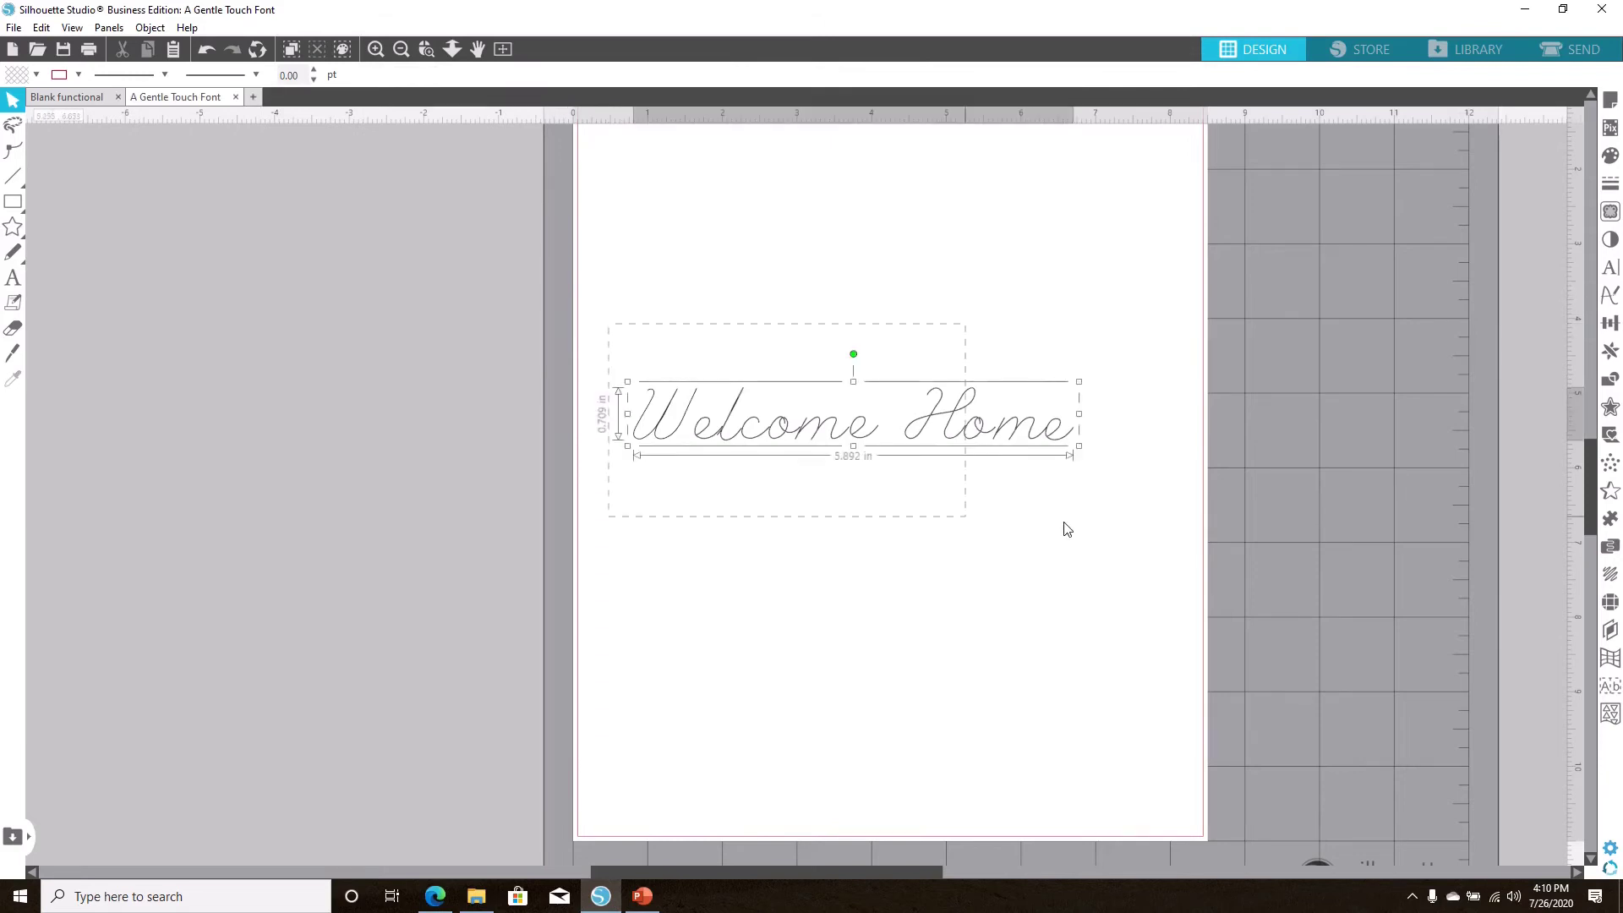
{"action": "left_click", "coordinate": [314, 71]}
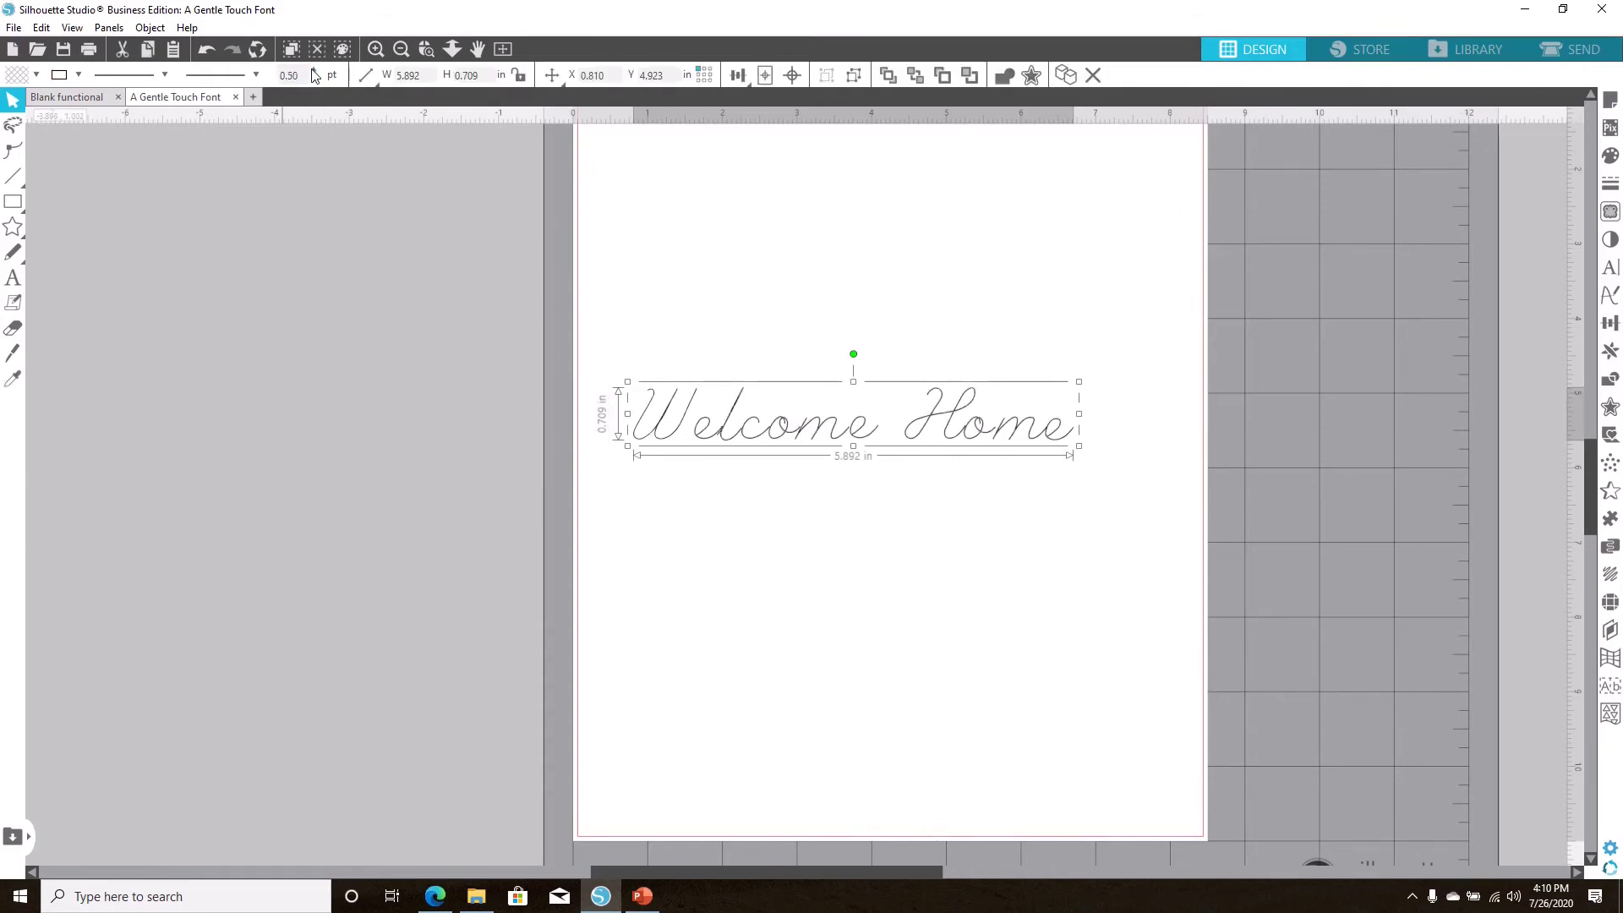
{"action": "left_click", "coordinate": [314, 71]}
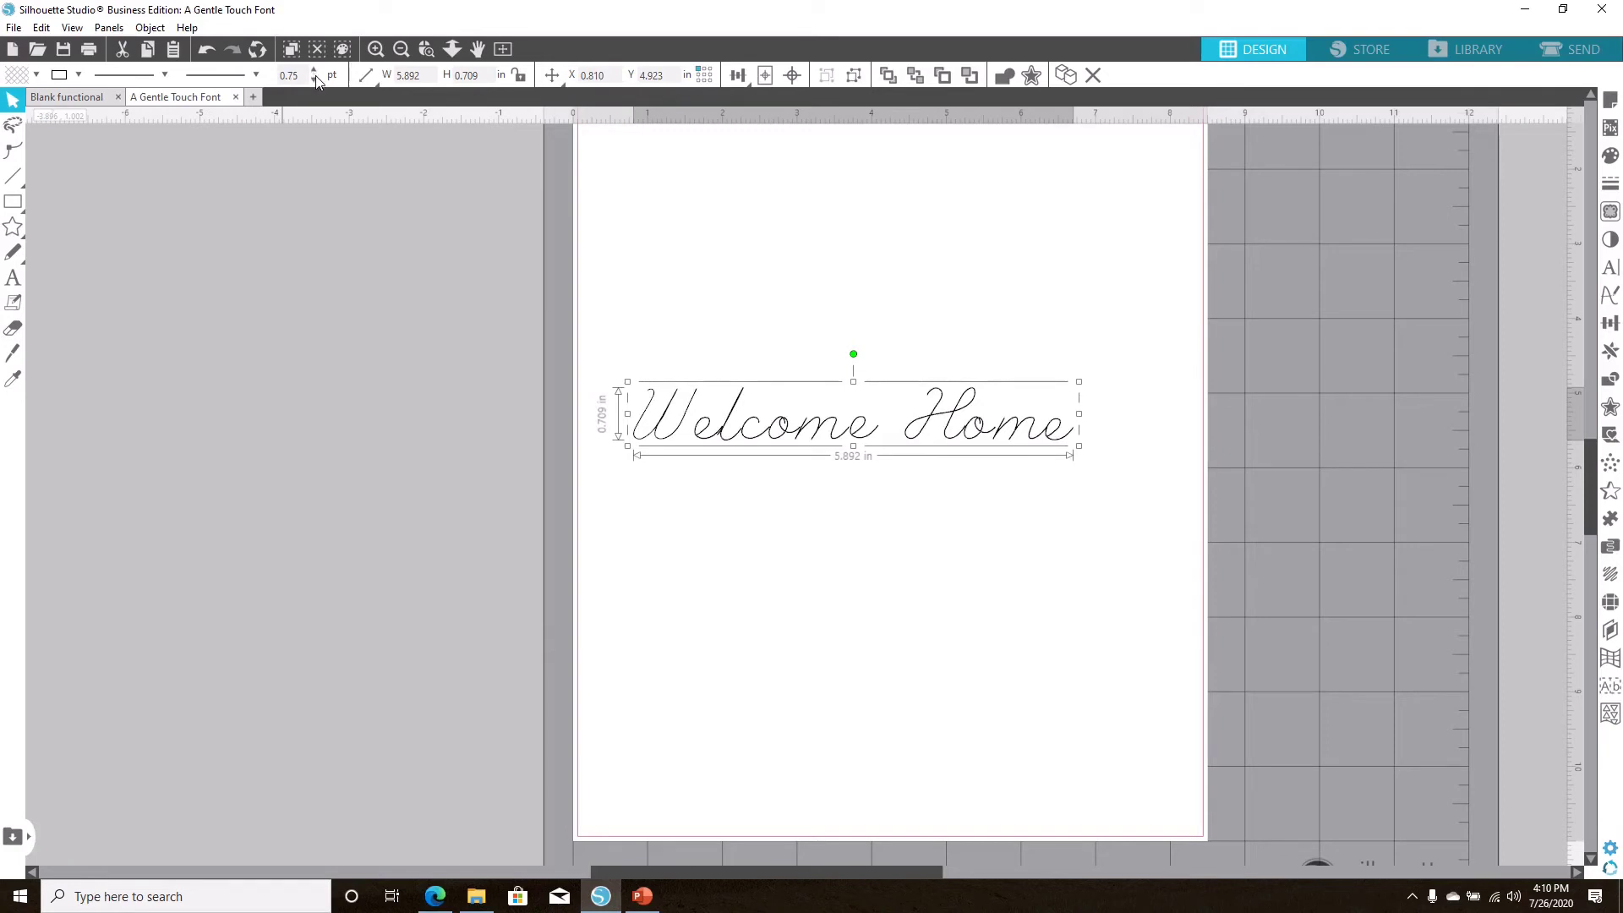
{"action": "left_click", "coordinate": [313, 79]}
{"action": "left_click", "coordinate": [313, 79]}
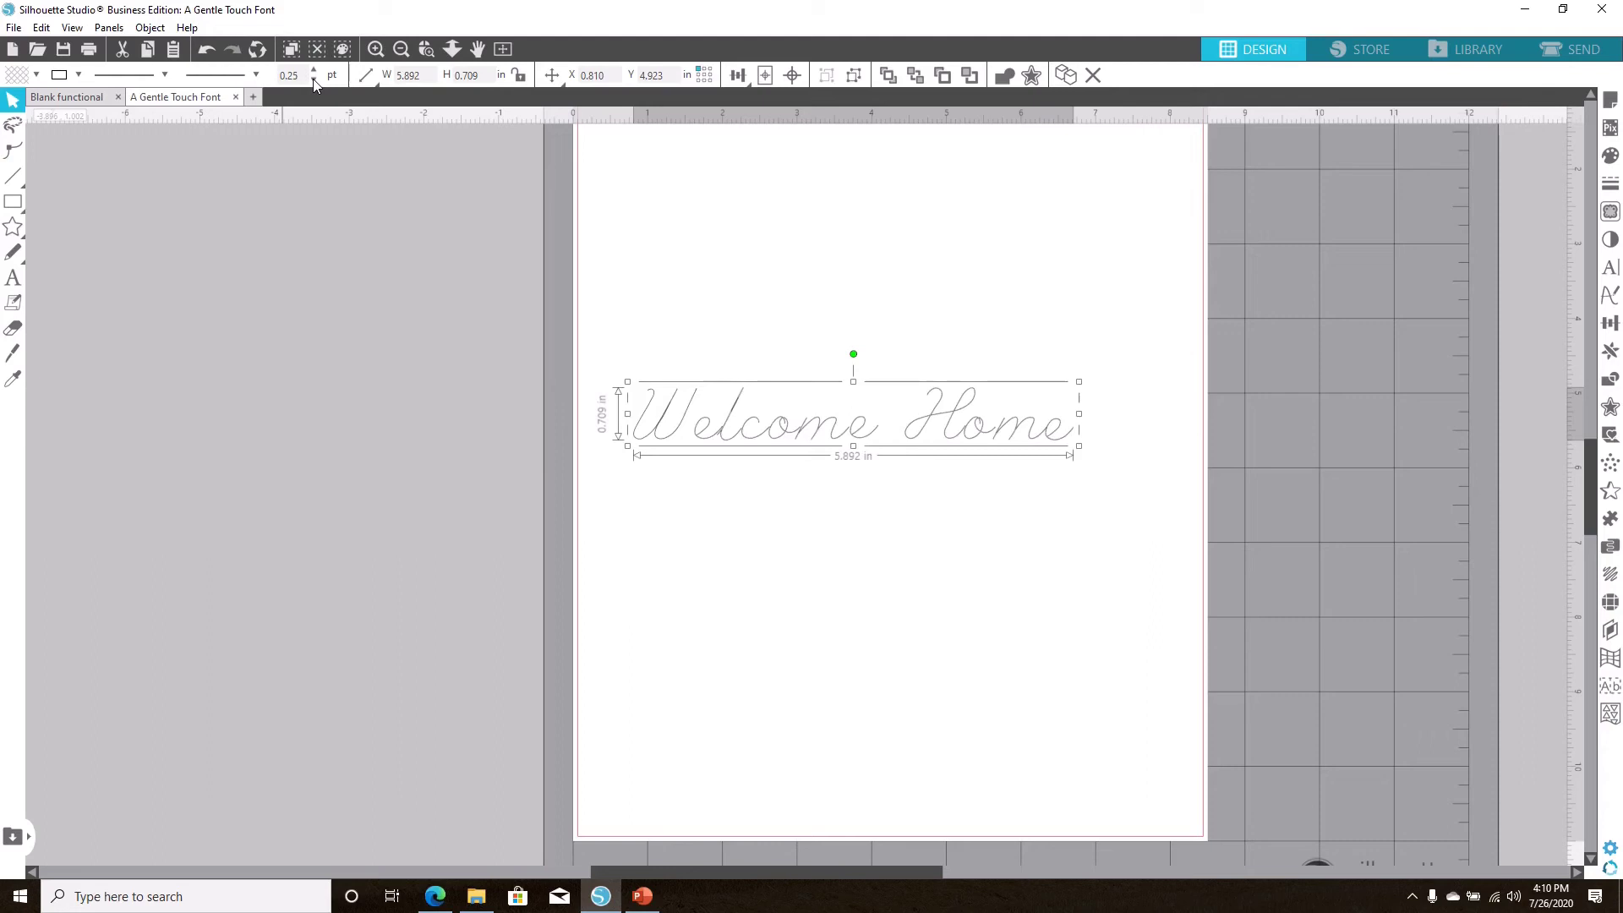
{"action": "left_click", "coordinate": [313, 79]}
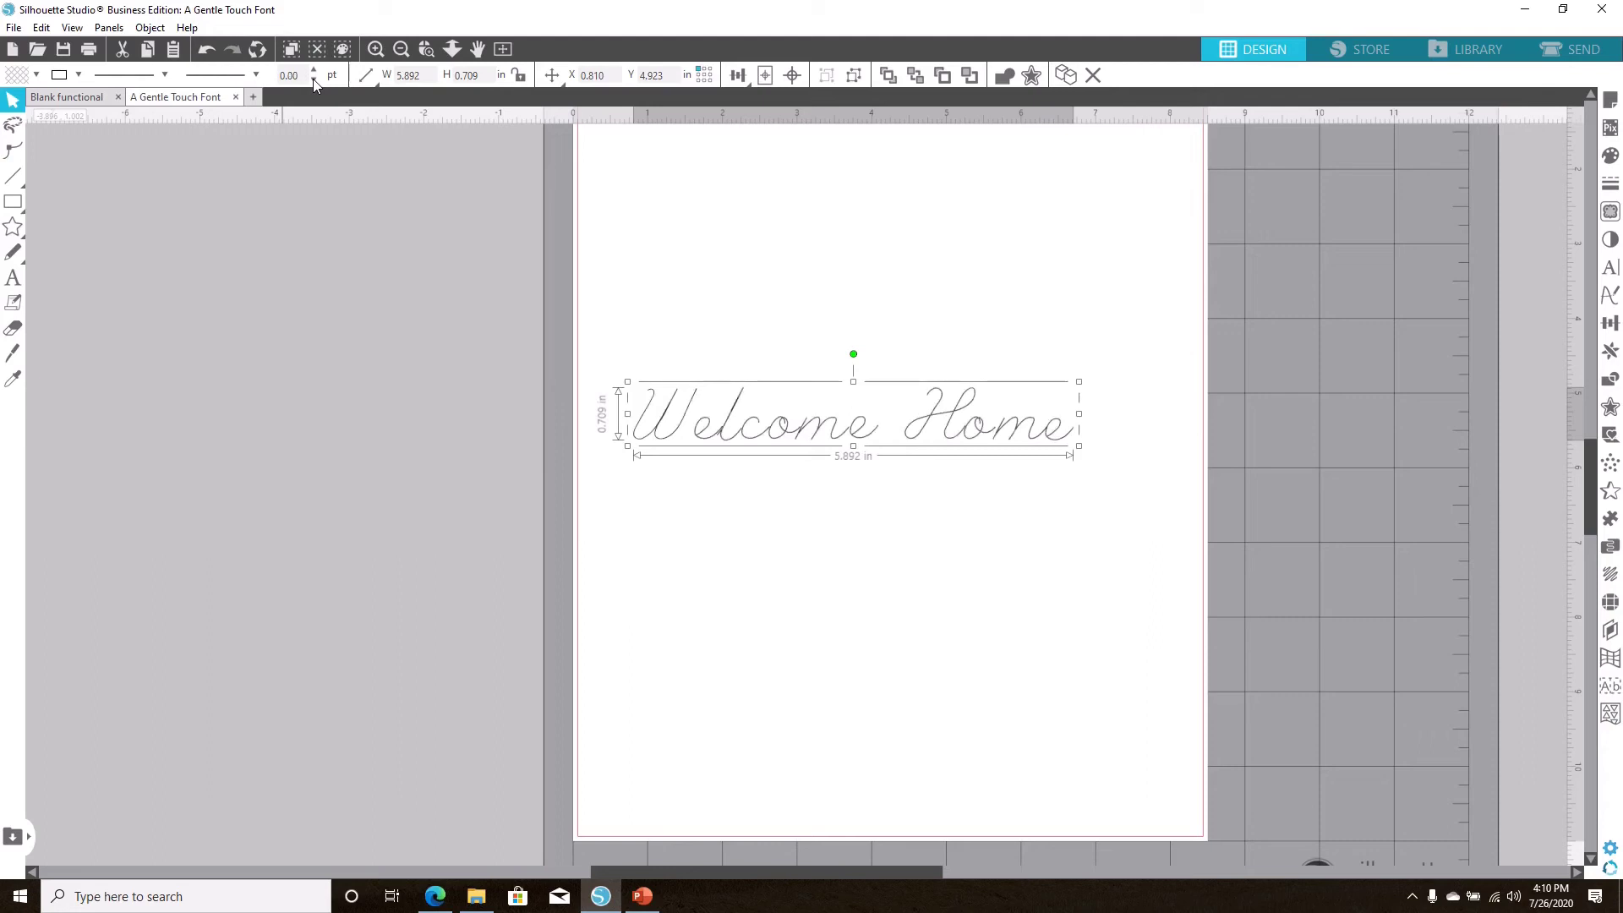
Step: Open the Send panel in Line mode to show cut settings by line colour
{"action": "left_click", "coordinate": [1589, 53]}
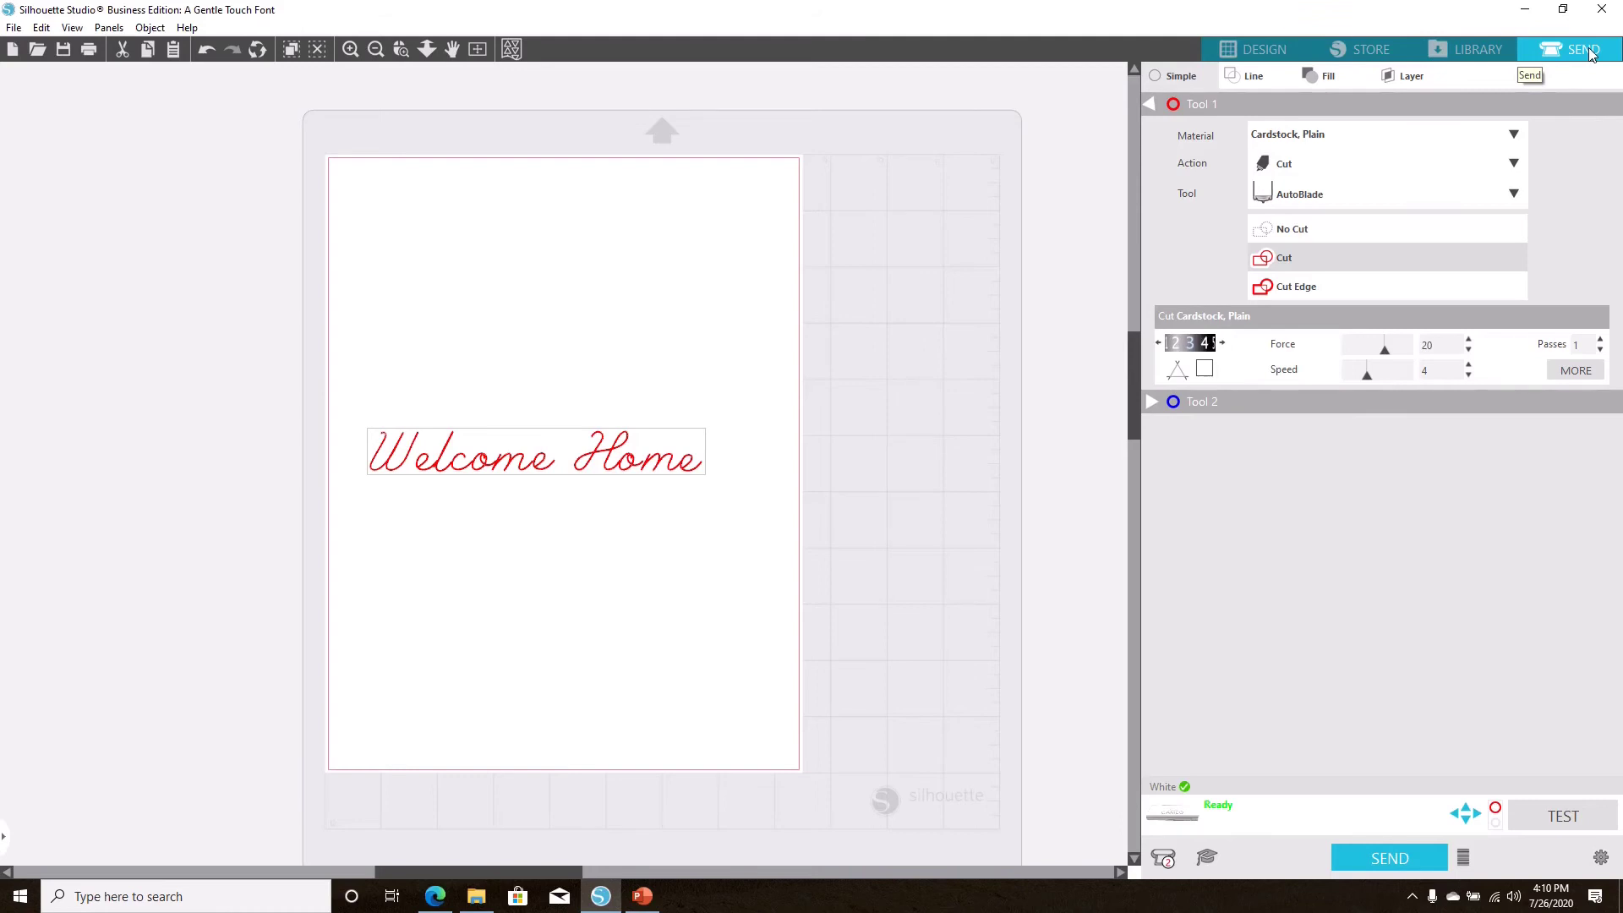
{"action": "left_click", "coordinate": [1241, 76]}
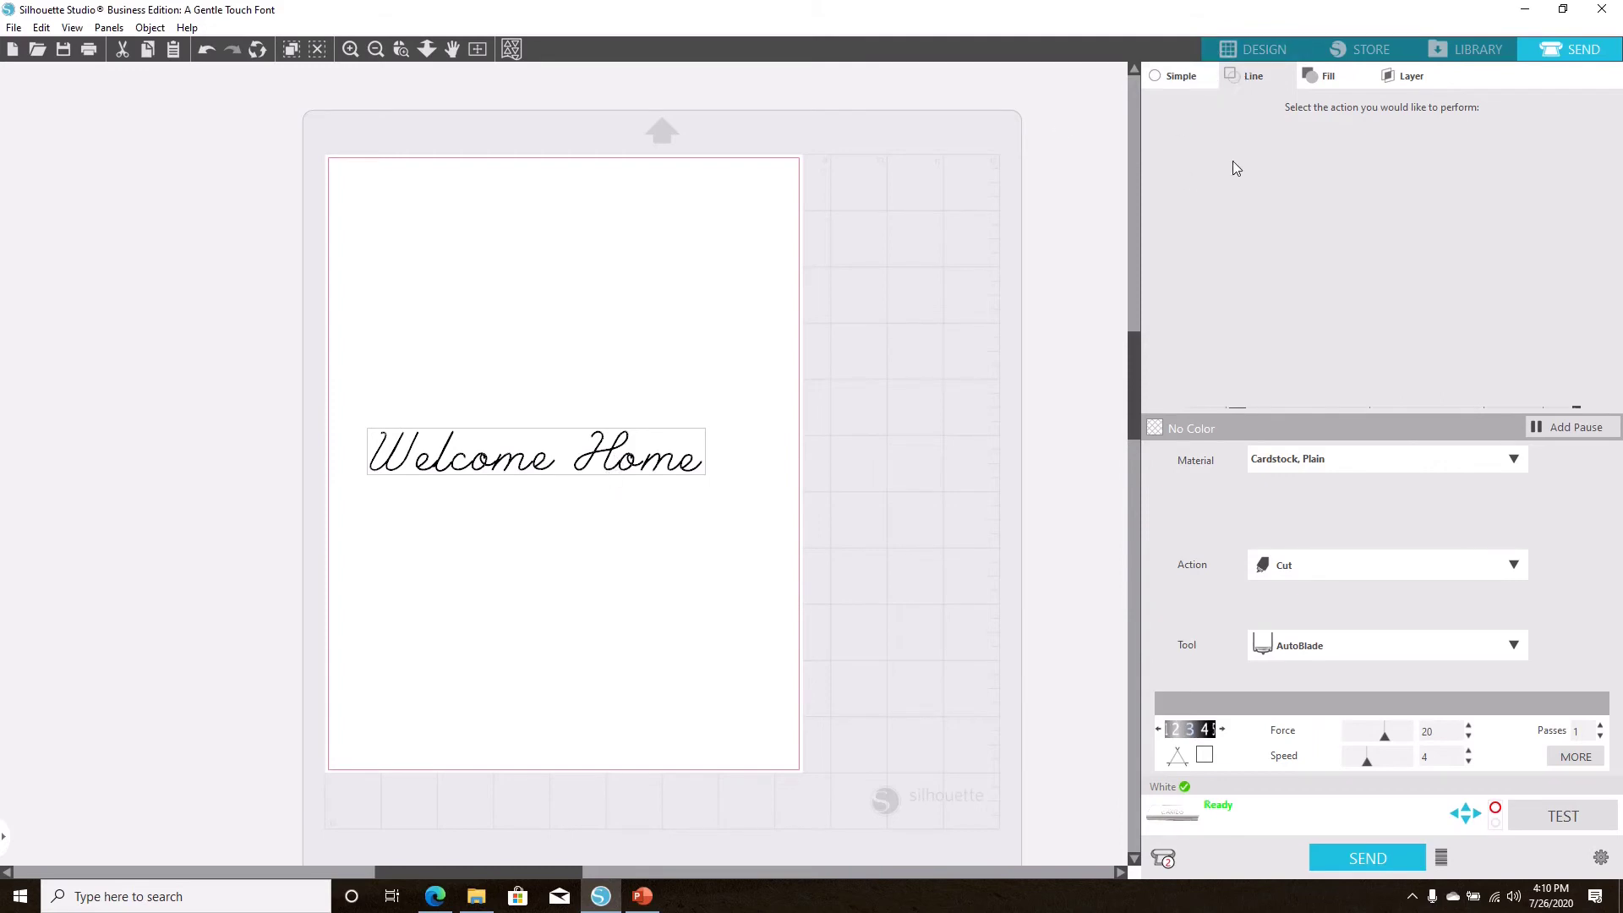
Step: In the Simple send options, choose Foil, Printable as the material for the Welcome Home job
{"action": "left_click", "coordinate": [1171, 79]}
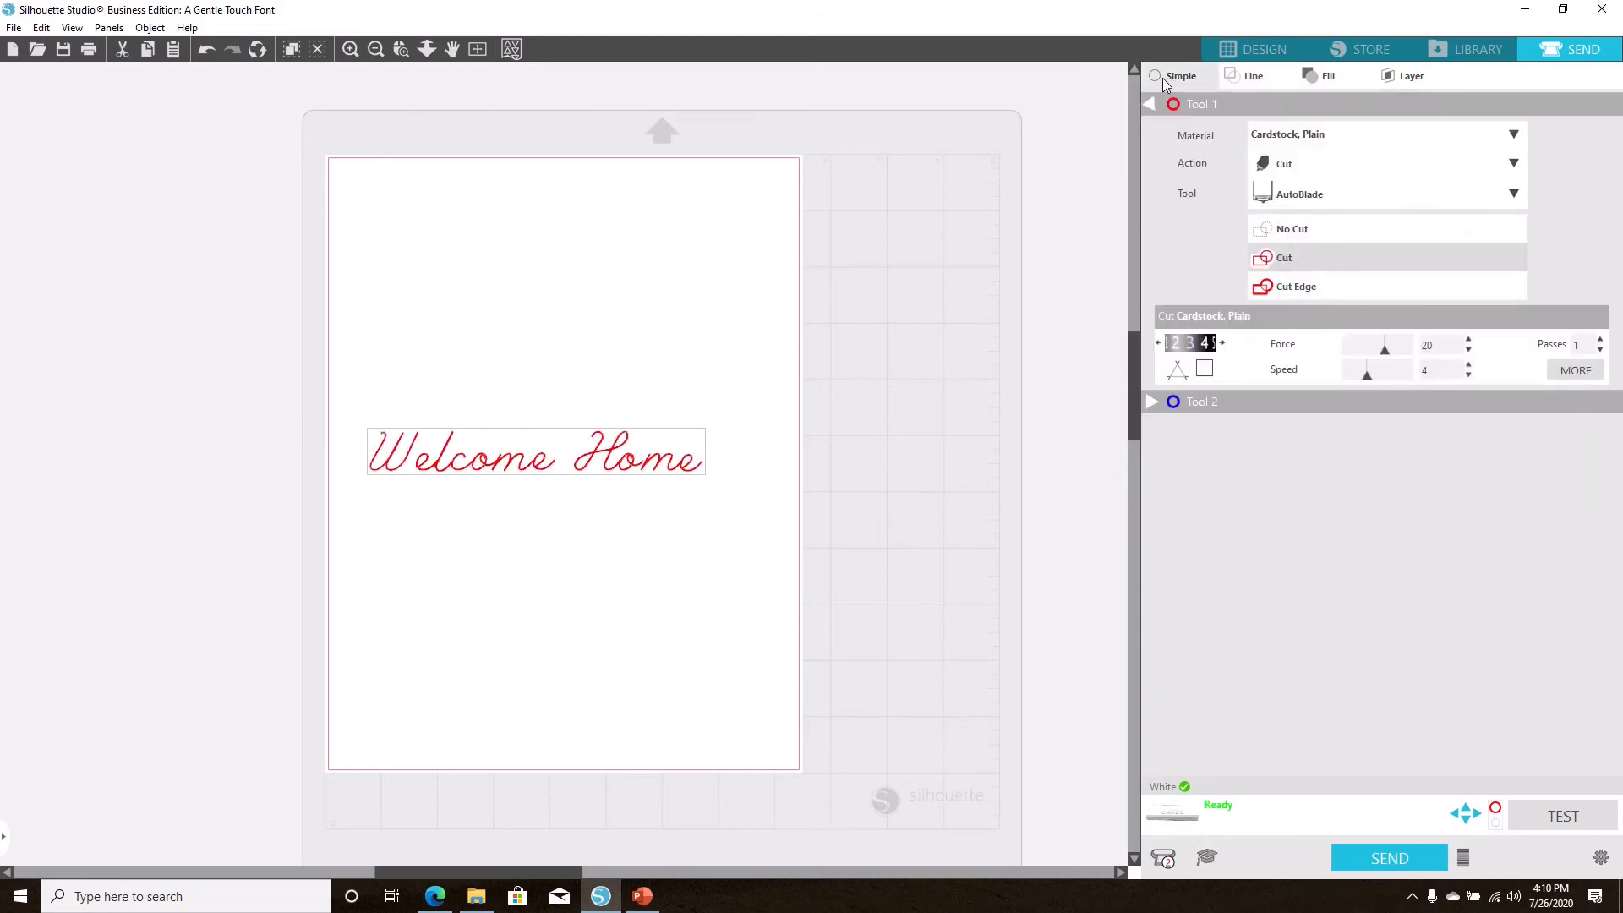
{"action": "left_click", "coordinate": [1515, 137]}
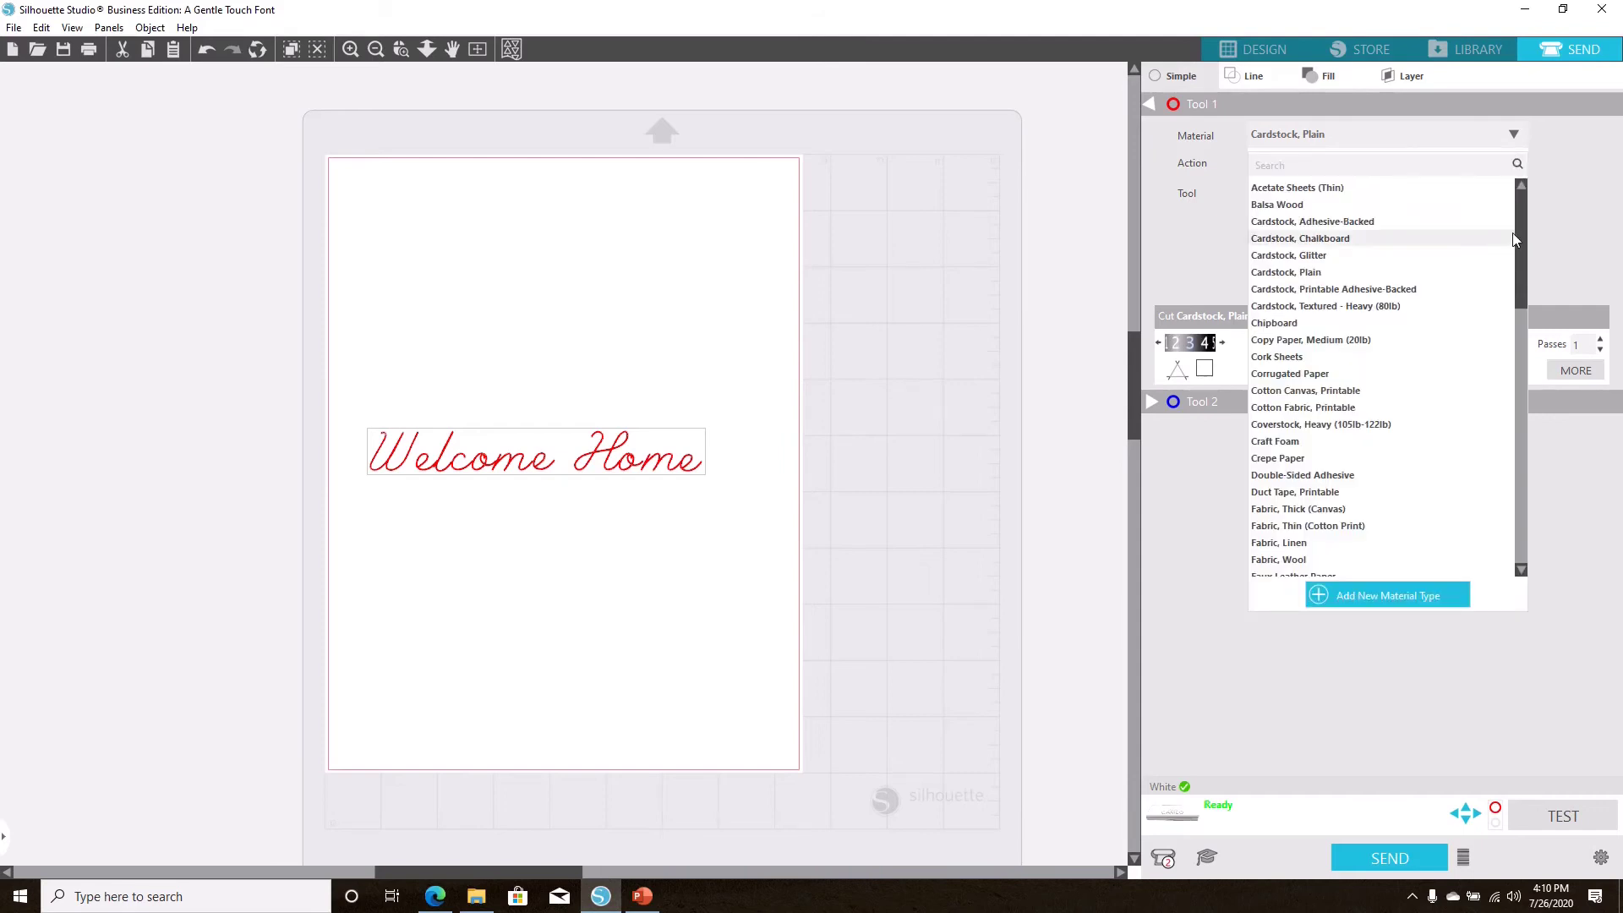
{"action": "mouse_move", "coordinate": [1518, 237]}
{"action": "left_mouse_down"}
{"action": "mouse_move", "coordinate": [1513, 332]}
{"action": "mouse_move", "coordinate": [1513, 207]}
{"action": "left_mouse_up"}
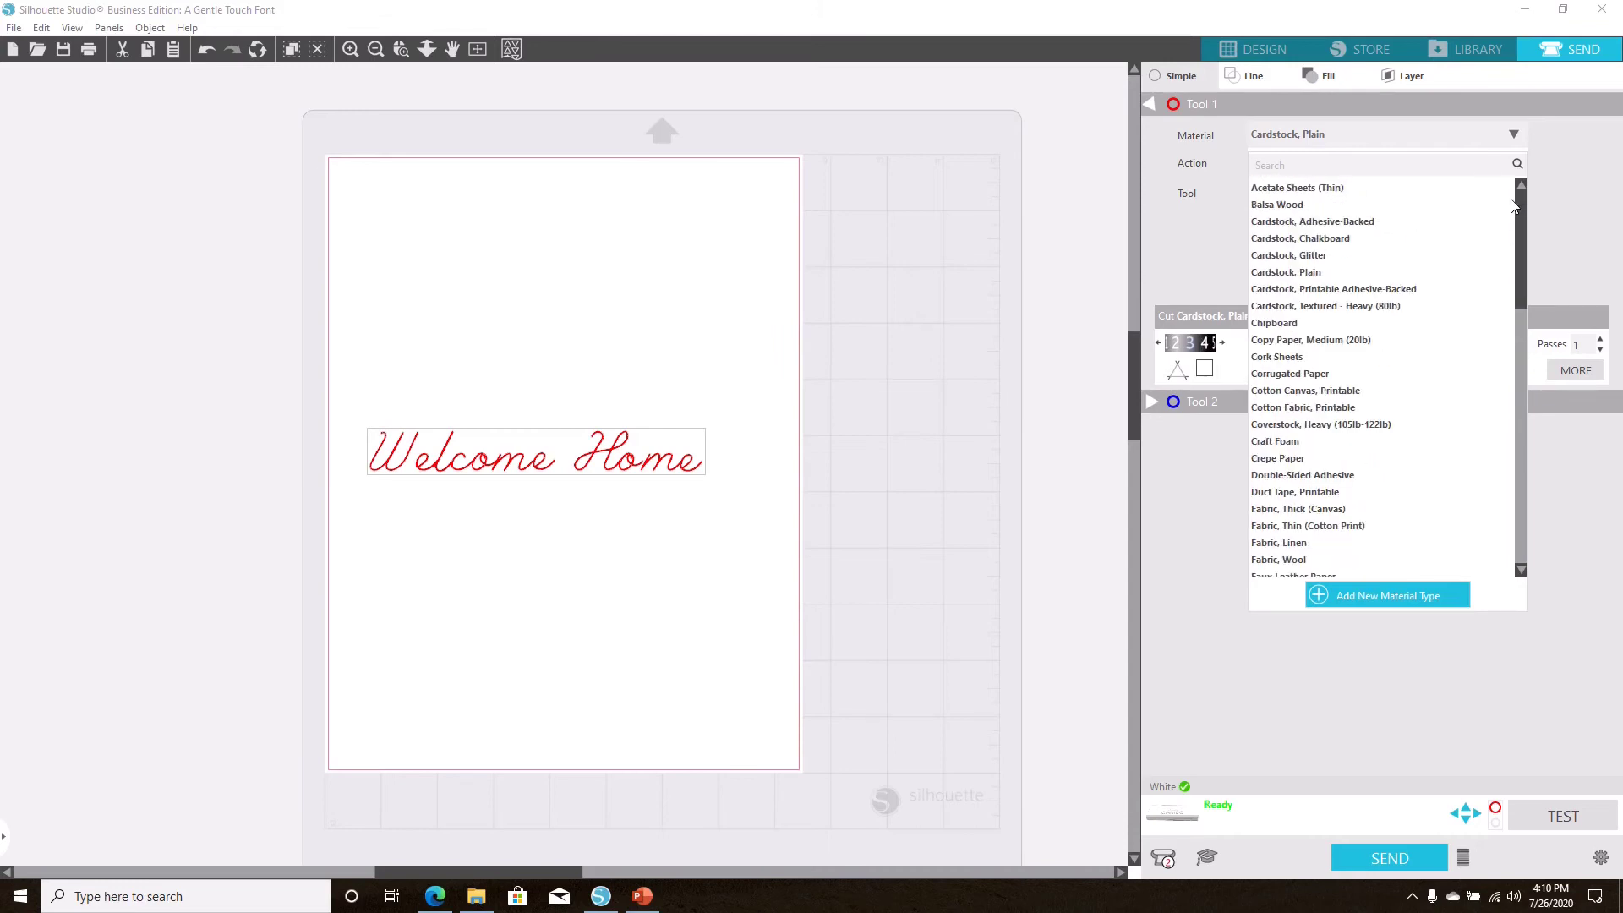
{"action": "scroll", "coordinate": [1502, 361], "scroll_direction": "down", "scroll_amount": 7}
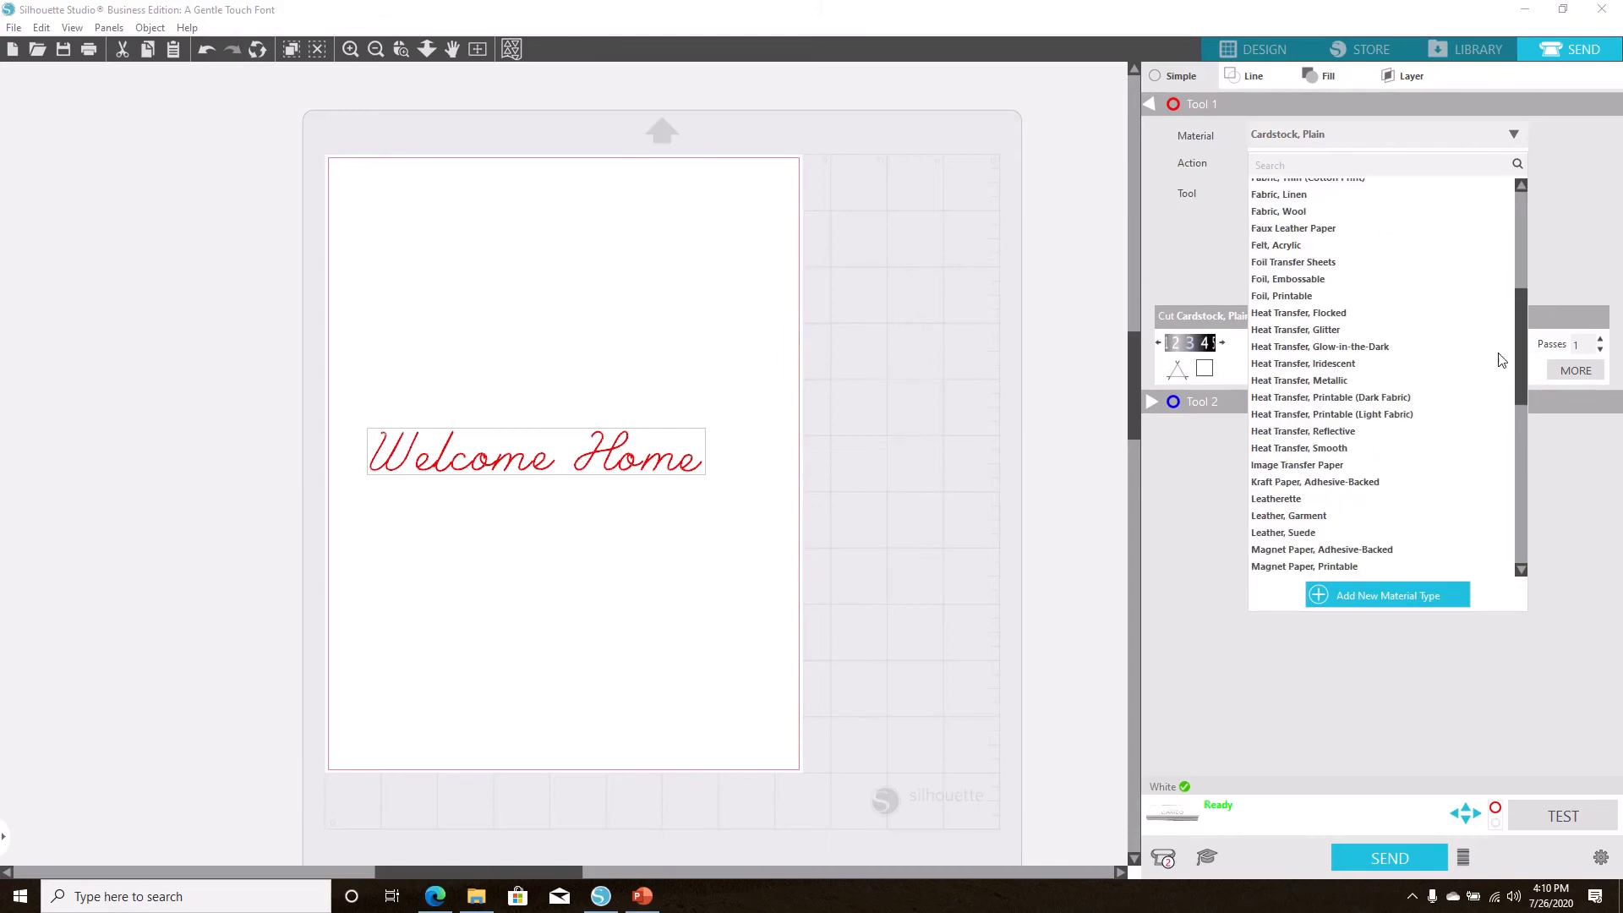
{"action": "scroll", "coordinate": [1501, 364], "scroll_direction": "down", "scroll_amount": 10}
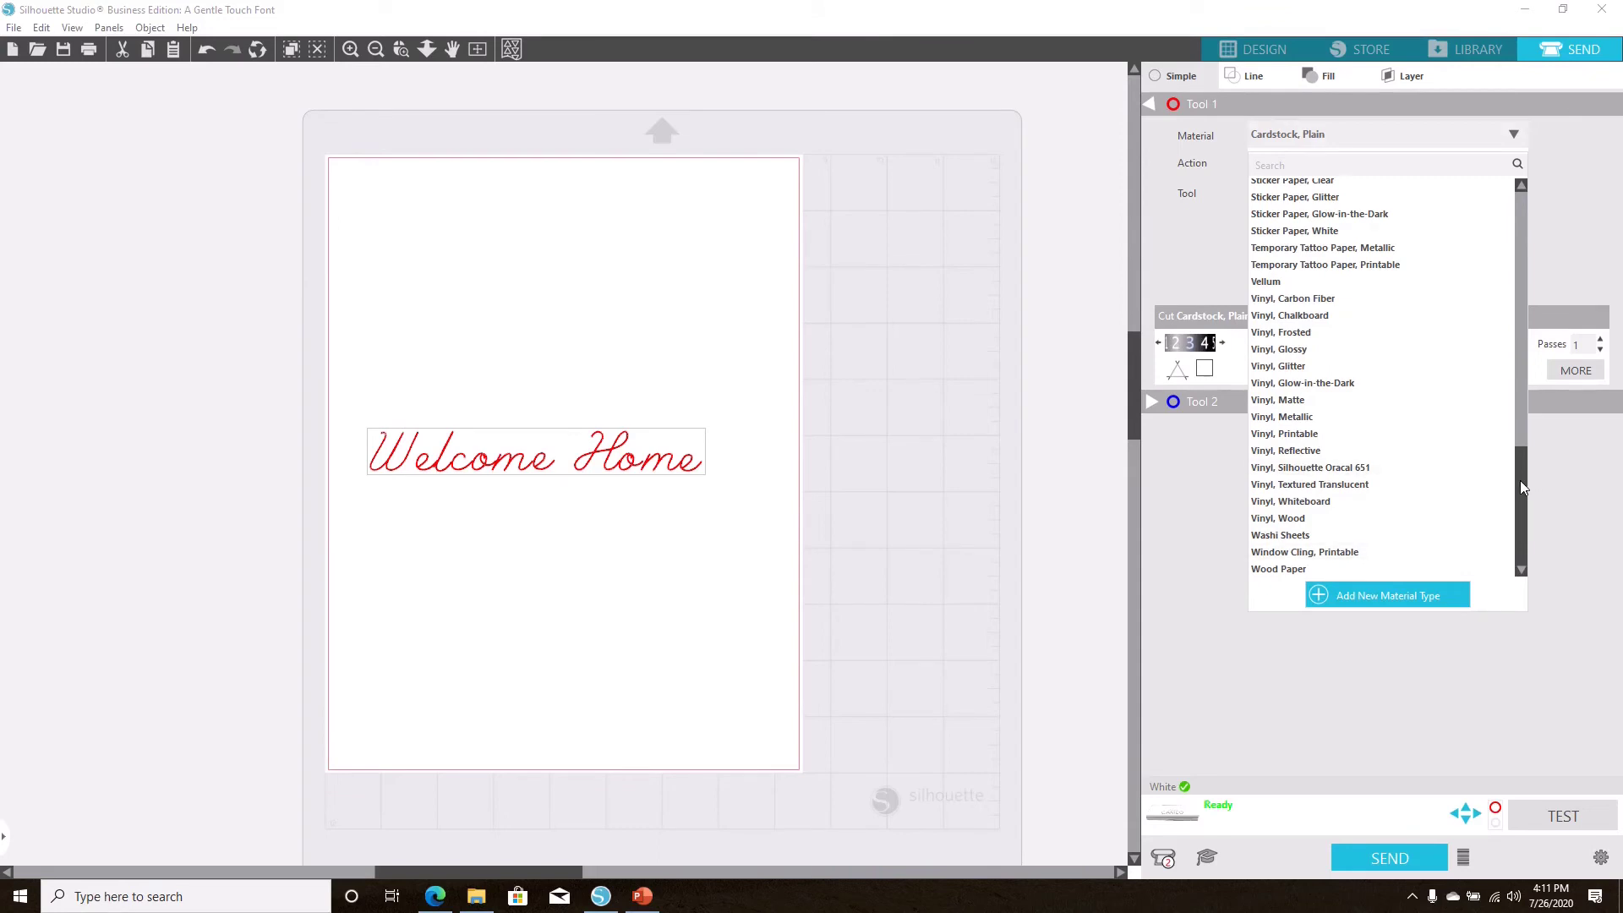
{"action": "left_click_drag", "start_coordinate": [1520, 480], "coordinate": [1527, 160]}
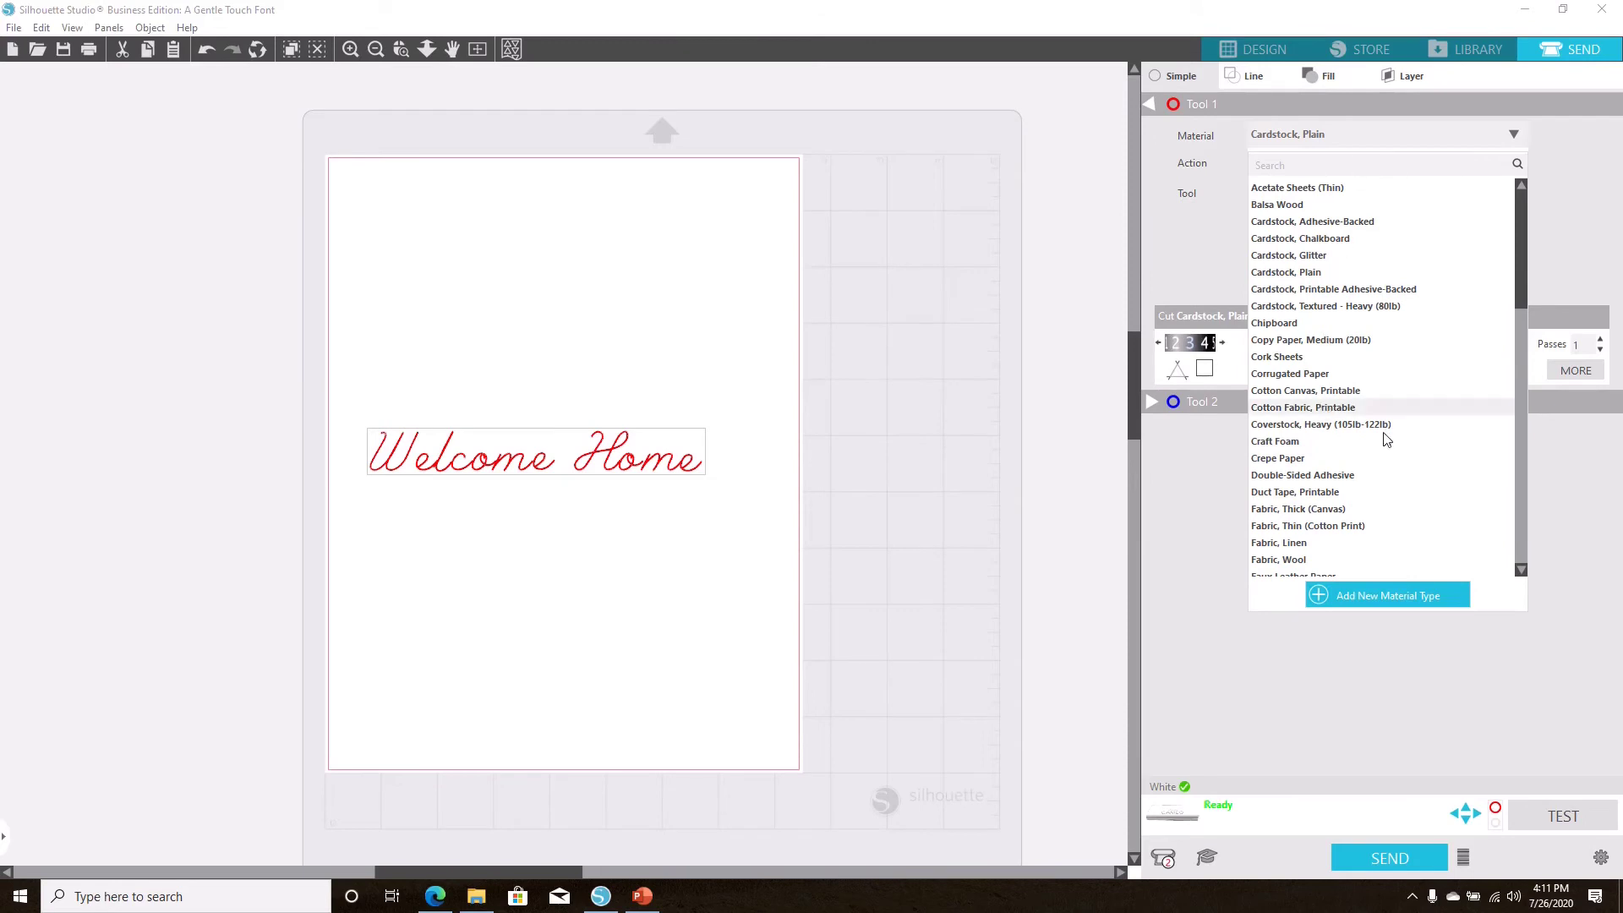
{"action": "left_click", "coordinate": [1521, 570]}
{"action": "left_click", "coordinate": [1521, 573]}
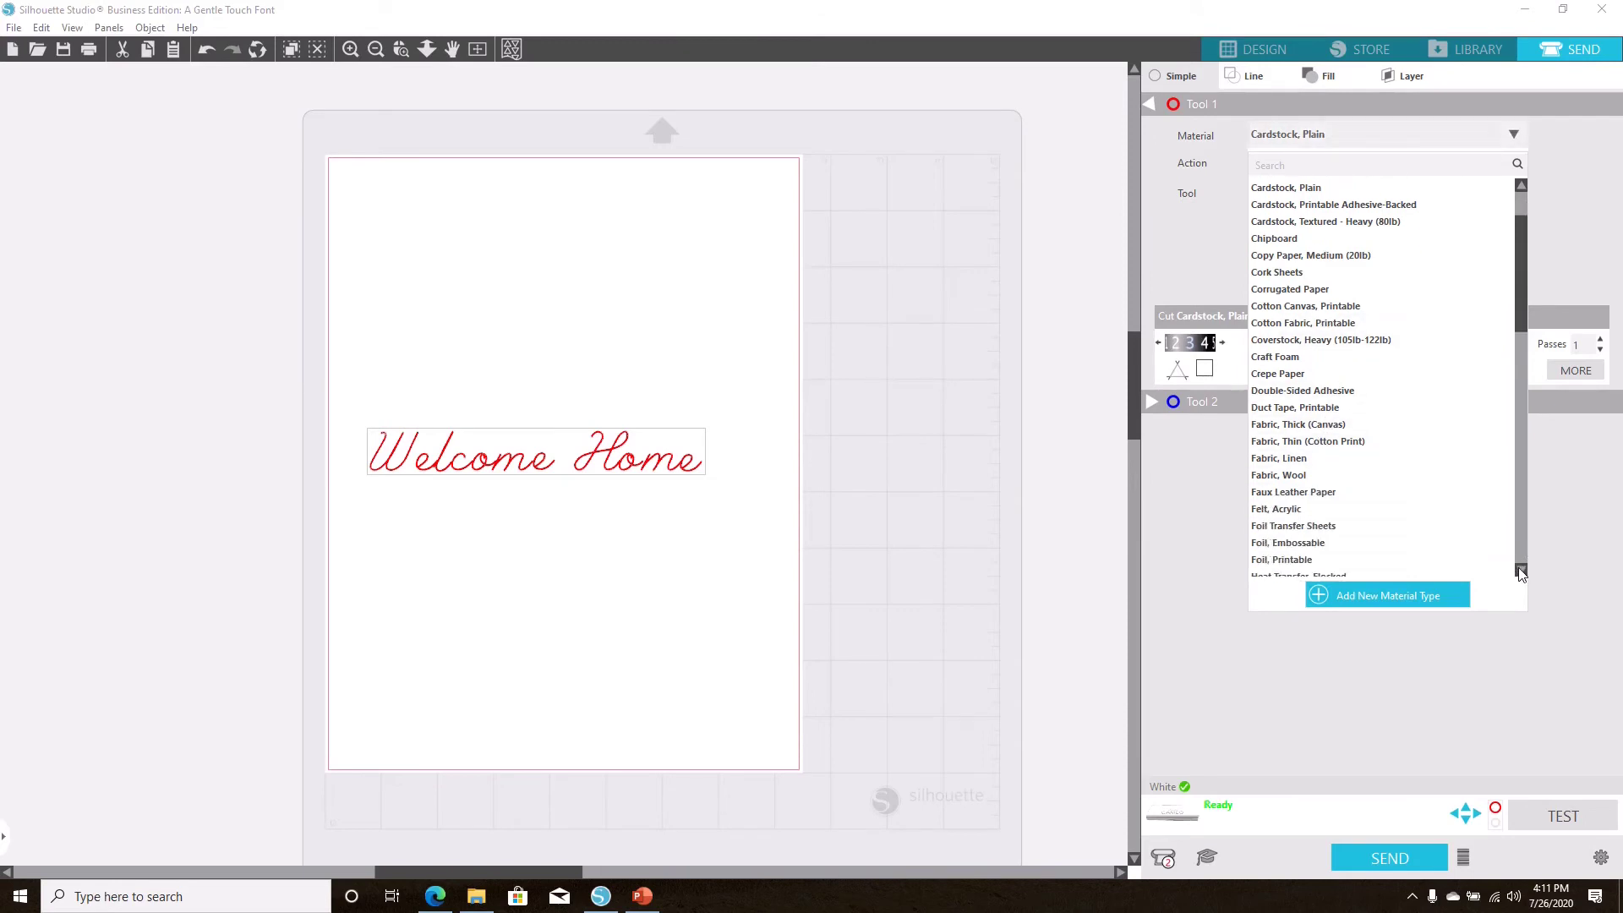
{"action": "left_click", "coordinate": [1307, 561]}
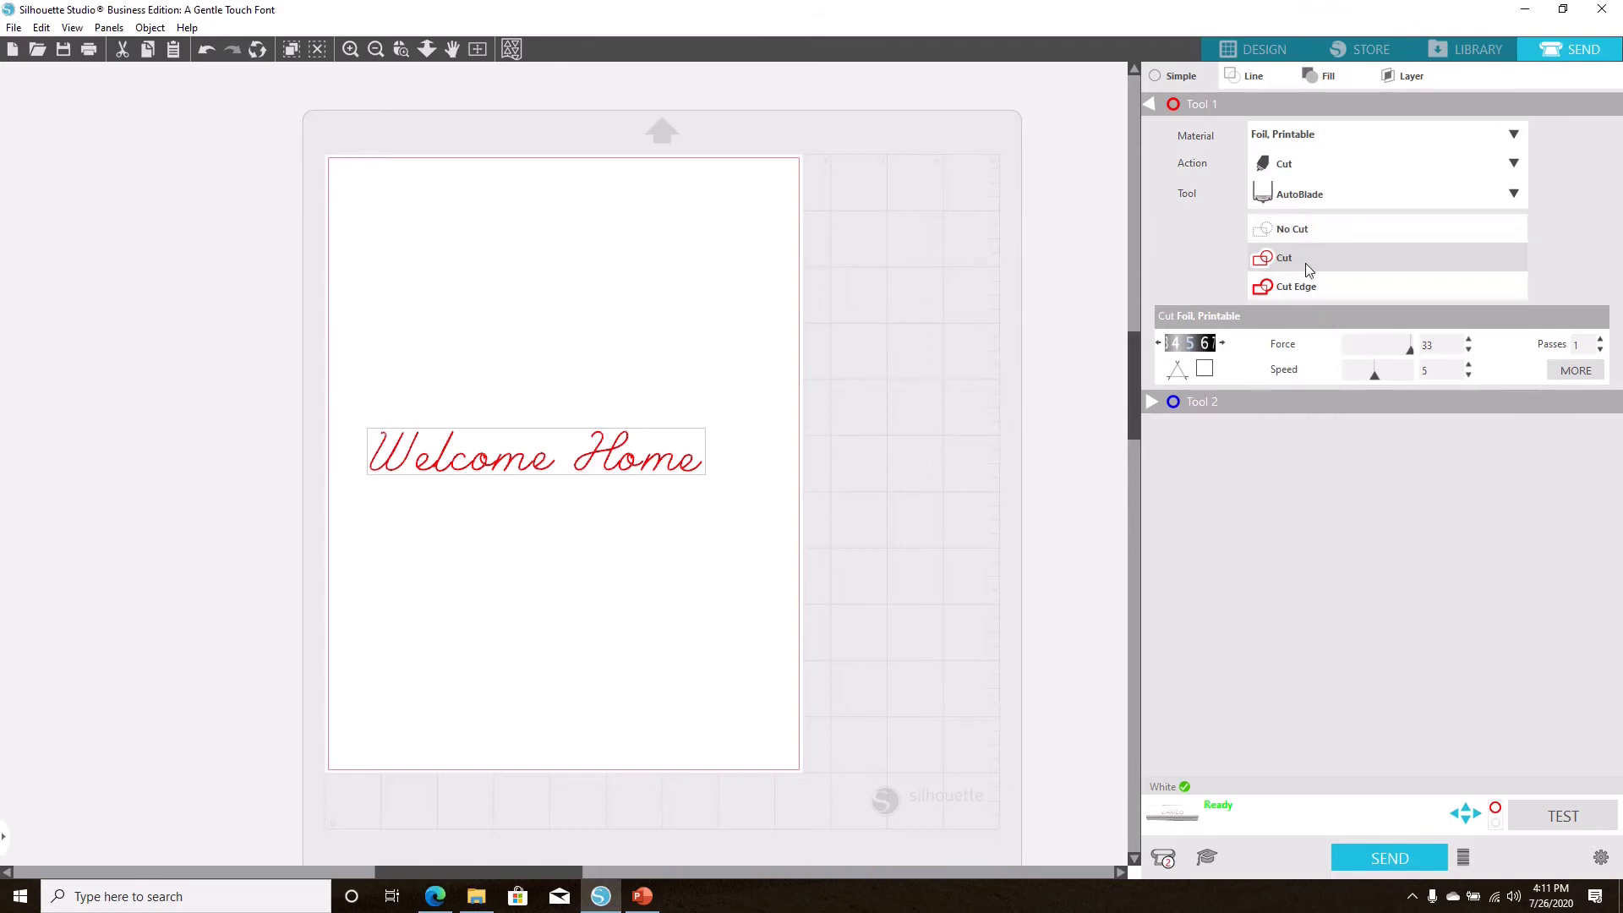
Step: Change the action from Cut to Sketch so the tool becomes a Pen
{"action": "left_click", "coordinate": [1331, 196]}
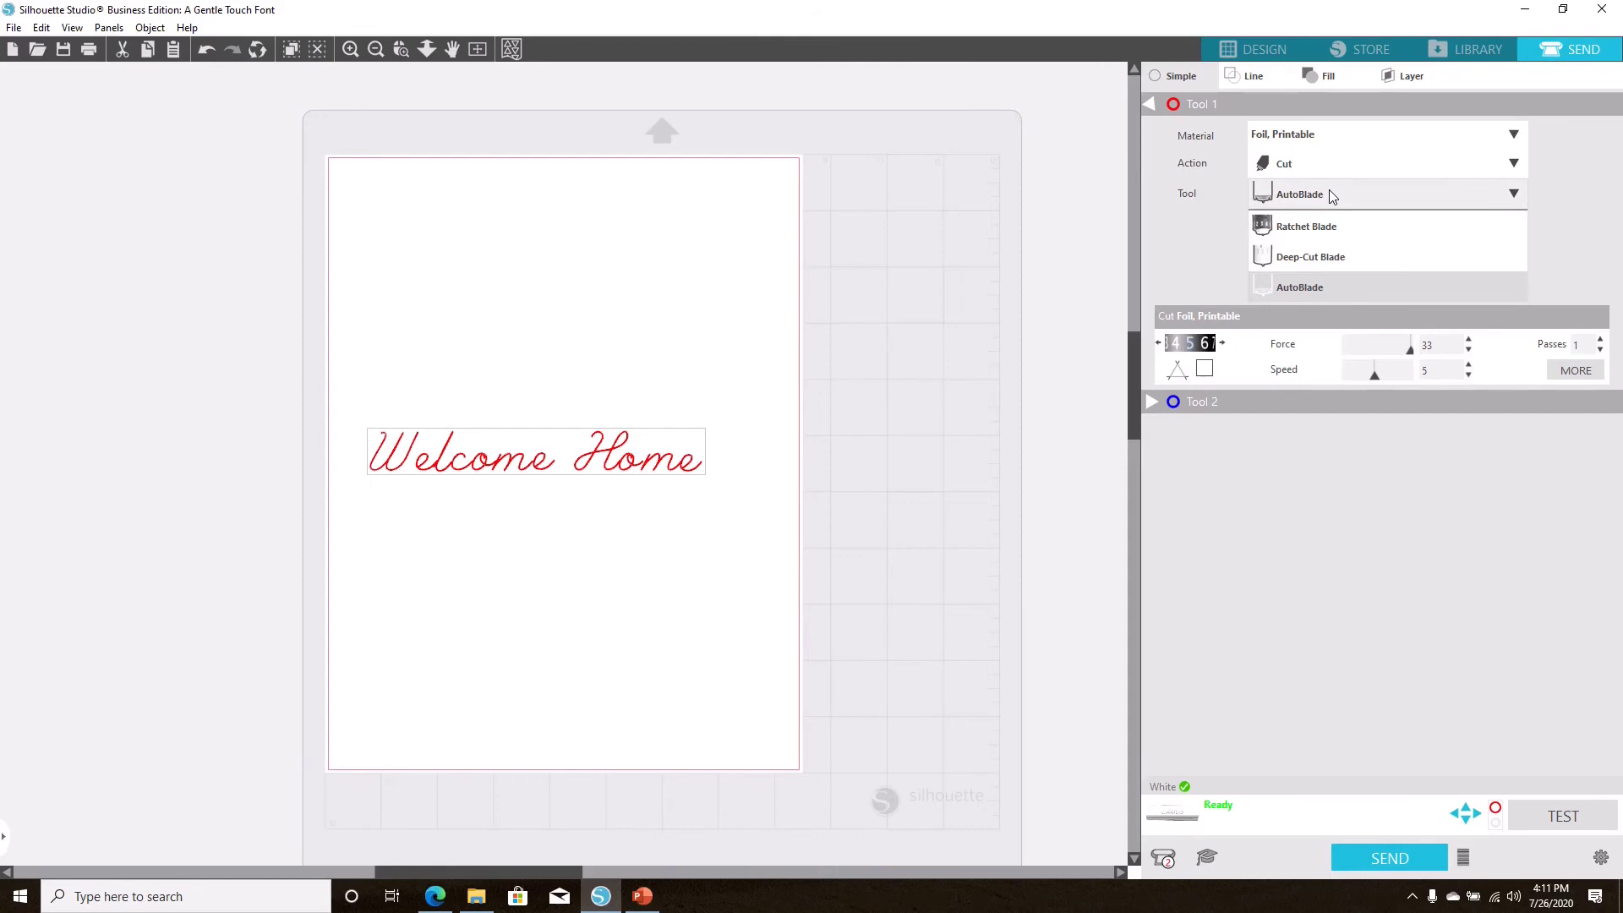
{"action": "left_click", "coordinate": [1329, 189]}
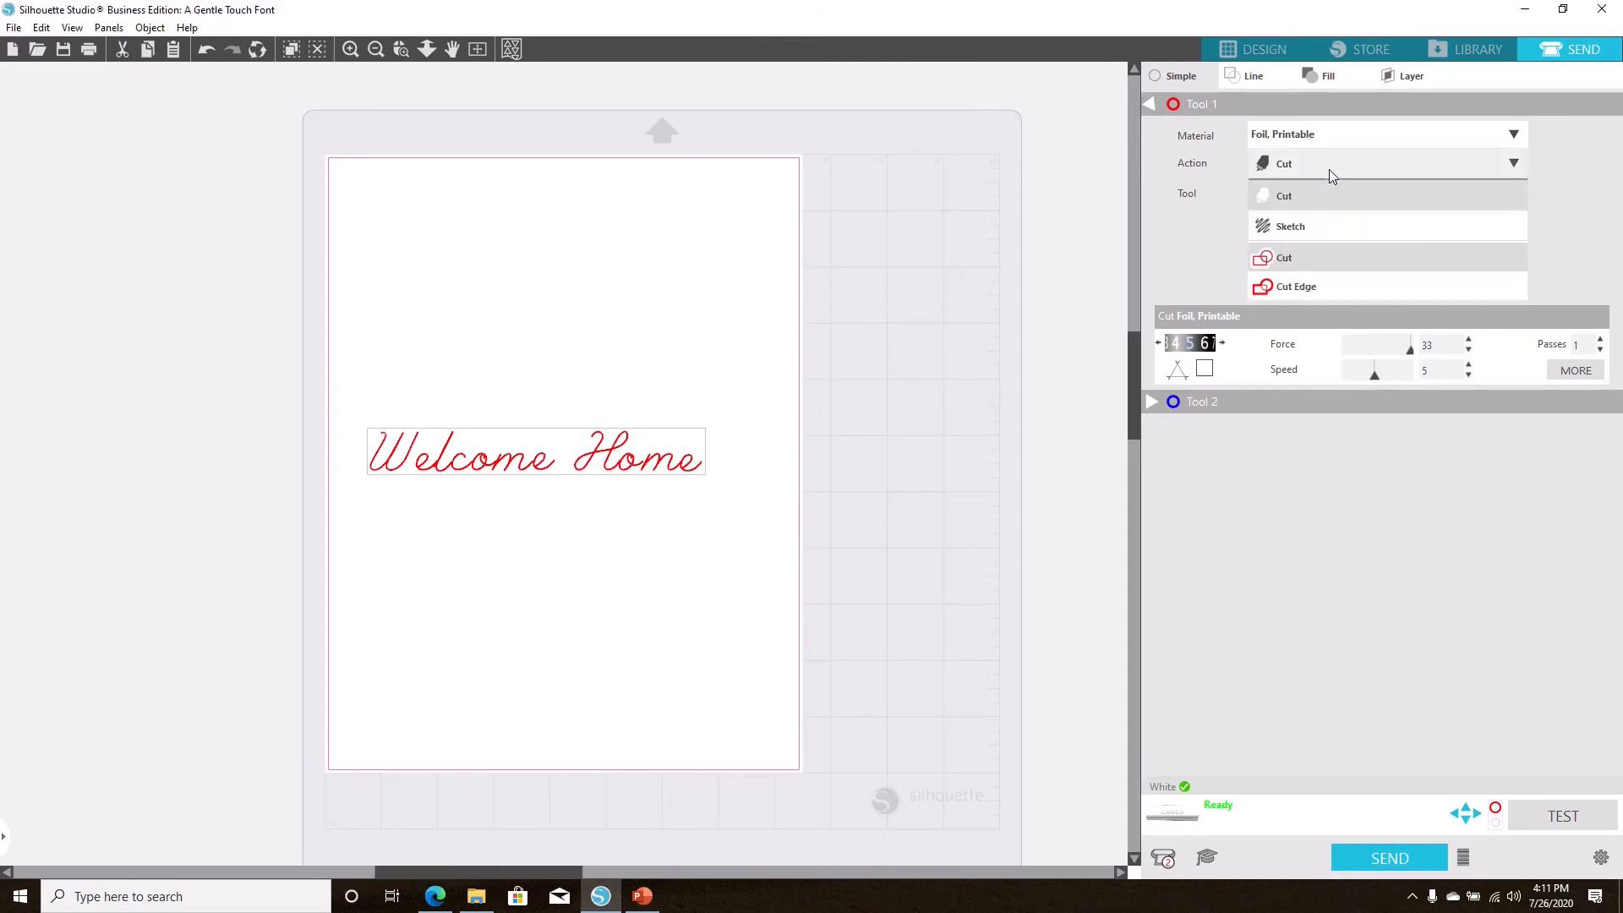
{"action": "left_click", "coordinate": [1311, 228]}
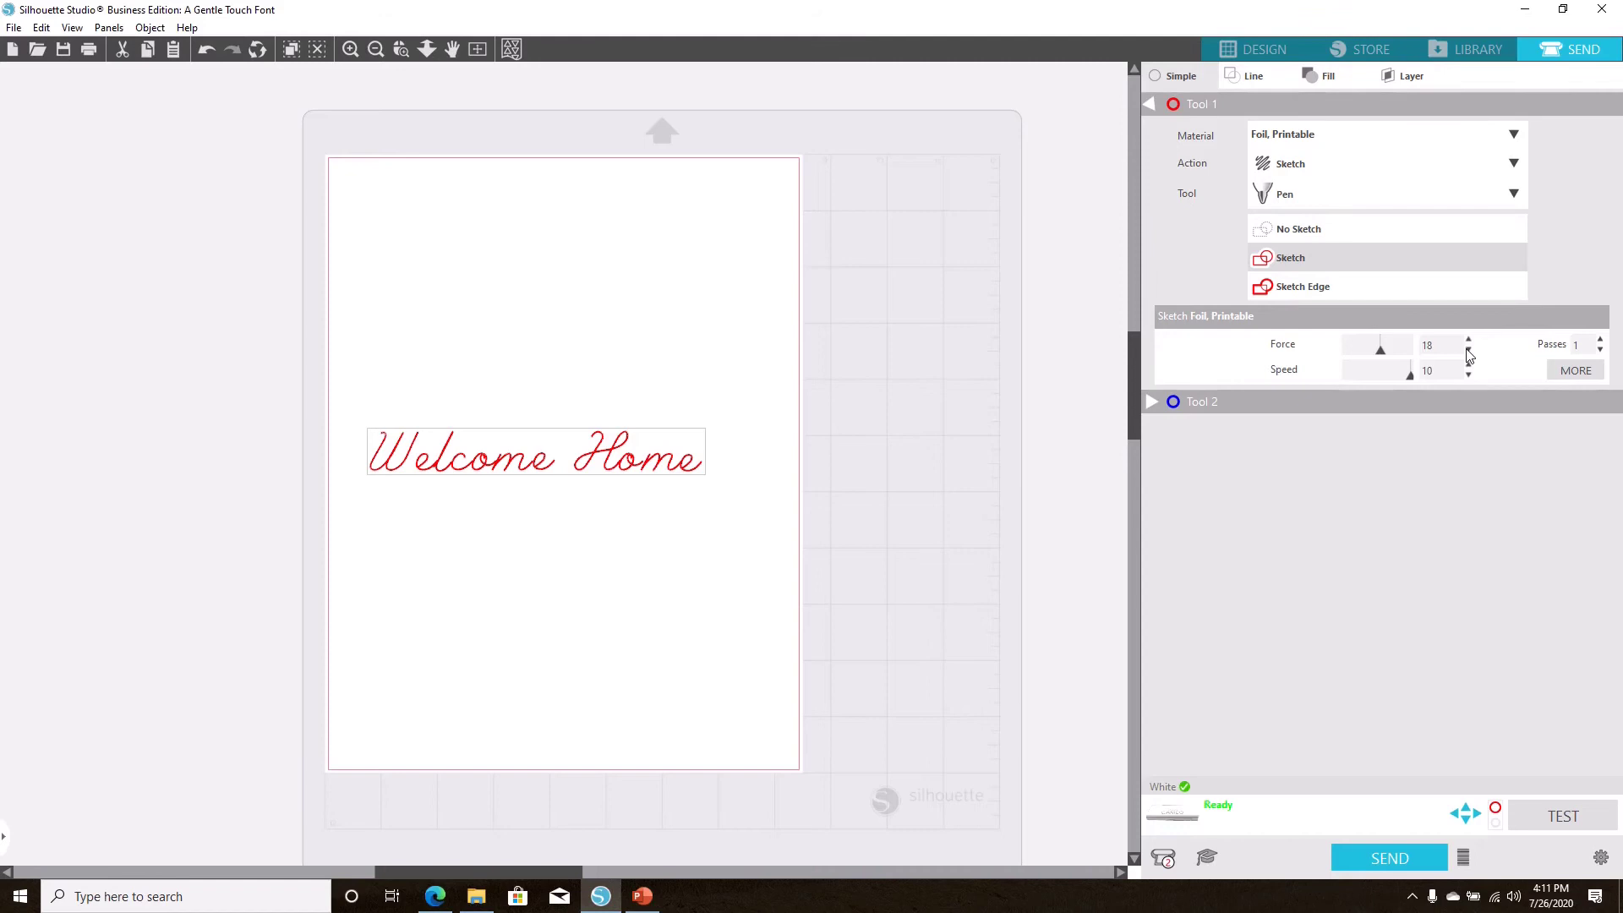
Step: Lower the sketch force to 3
{"action": "left_click", "coordinate": [1469, 352]}
{"action": "left_click", "coordinate": [1469, 351]}
{"action": "left_click", "coordinate": [1469, 351]}
{"action": "left_click", "coordinate": [1469, 351]}
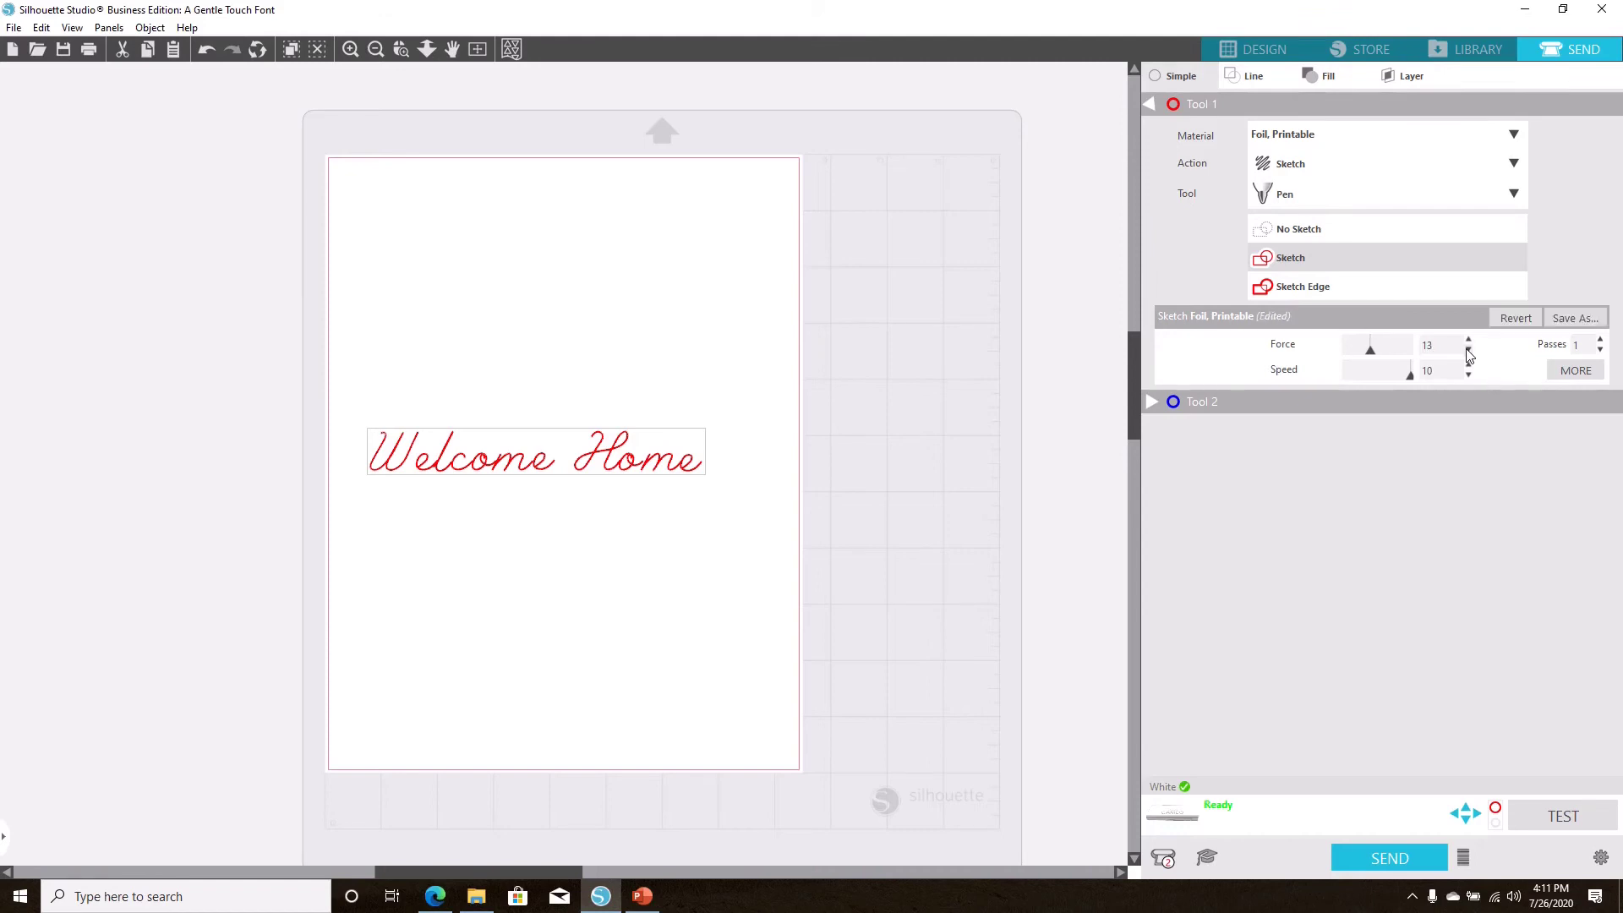
{"action": "left_click", "coordinate": [1469, 352]}
{"action": "left_click", "coordinate": [1469, 352]}
{"action": "left_click", "coordinate": [1469, 351]}
{"action": "left_click", "coordinate": [1469, 352]}
{"action": "left_click", "coordinate": [1470, 352]}
{"action": "left_click", "coordinate": [1469, 351]}
{"action": "left_click", "coordinate": [1470, 351]}
{"action": "left_click", "coordinate": [1469, 351]}
{"action": "left_click", "coordinate": [1470, 352]}
{"action": "left_click", "coordinate": [1469, 352]}
Step: Set the sketch speed to 4
{"action": "left_click", "coordinate": [1469, 375]}
{"action": "left_click", "coordinate": [1470, 374]}
{"action": "left_click", "coordinate": [1469, 375]}
{"action": "left_click", "coordinate": [1469, 375]}
{"action": "left_click", "coordinate": [1469, 375]}
{"action": "left_click", "coordinate": [1470, 375]}
{"action": "left_click", "coordinate": [1469, 374]}
{"action": "left_click", "coordinate": [1469, 375]}
{"action": "left_click", "coordinate": [1469, 366]}
{"action": "left_click", "coordinate": [1469, 366]}
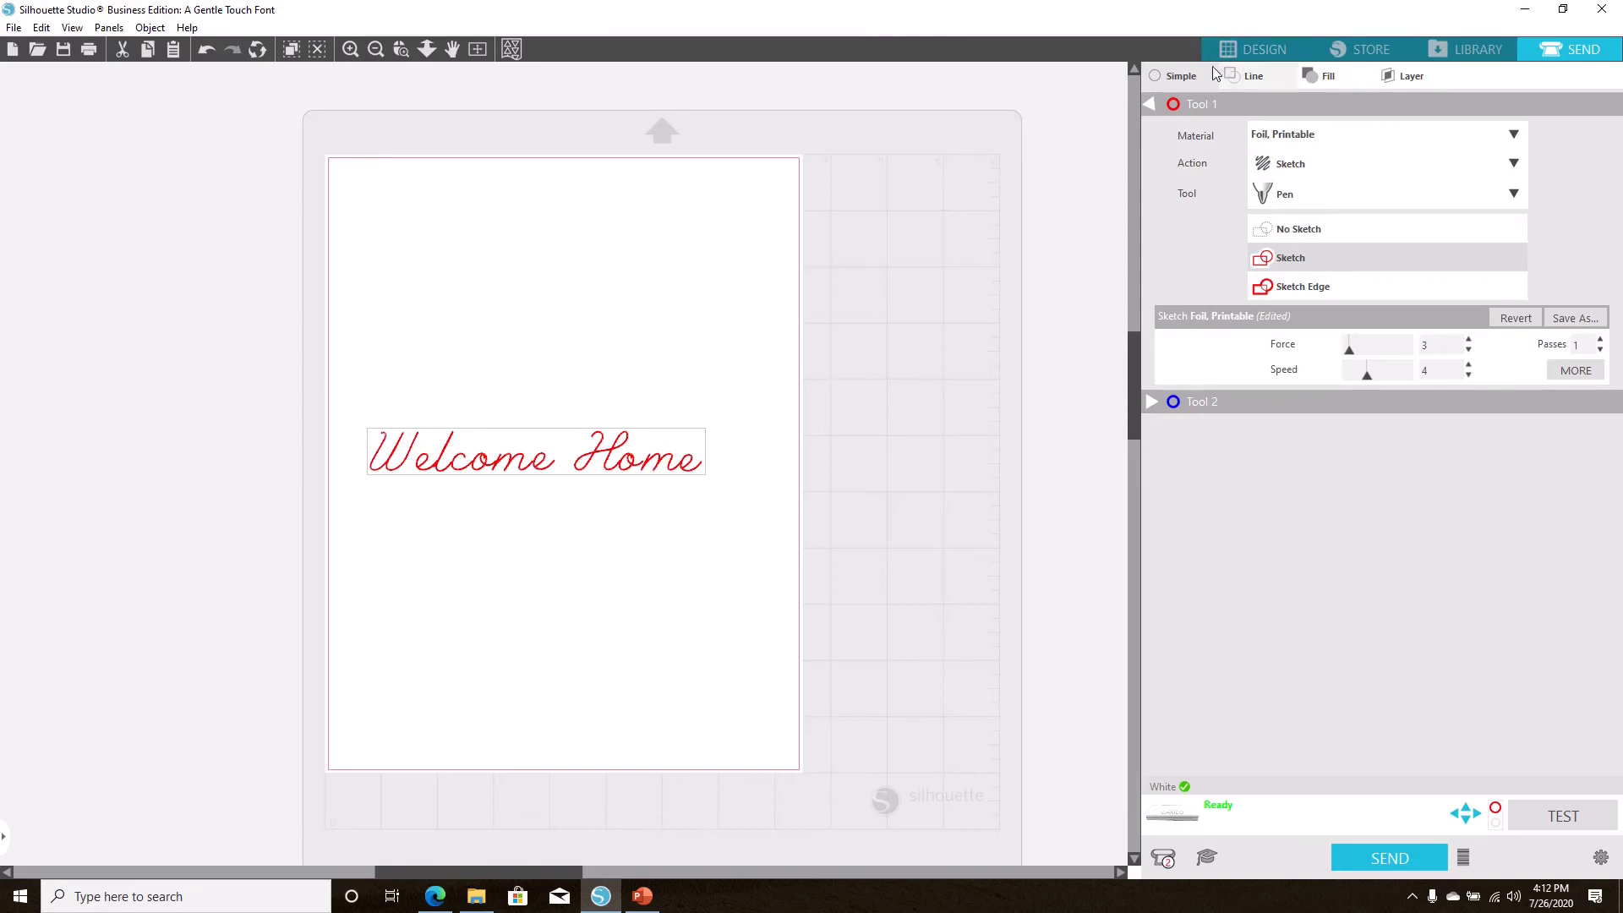
Step: Back in Design, move the 'Welcome Home' text higher on the page to Y 3.973 in
{"action": "left_click", "coordinate": [1260, 51]}
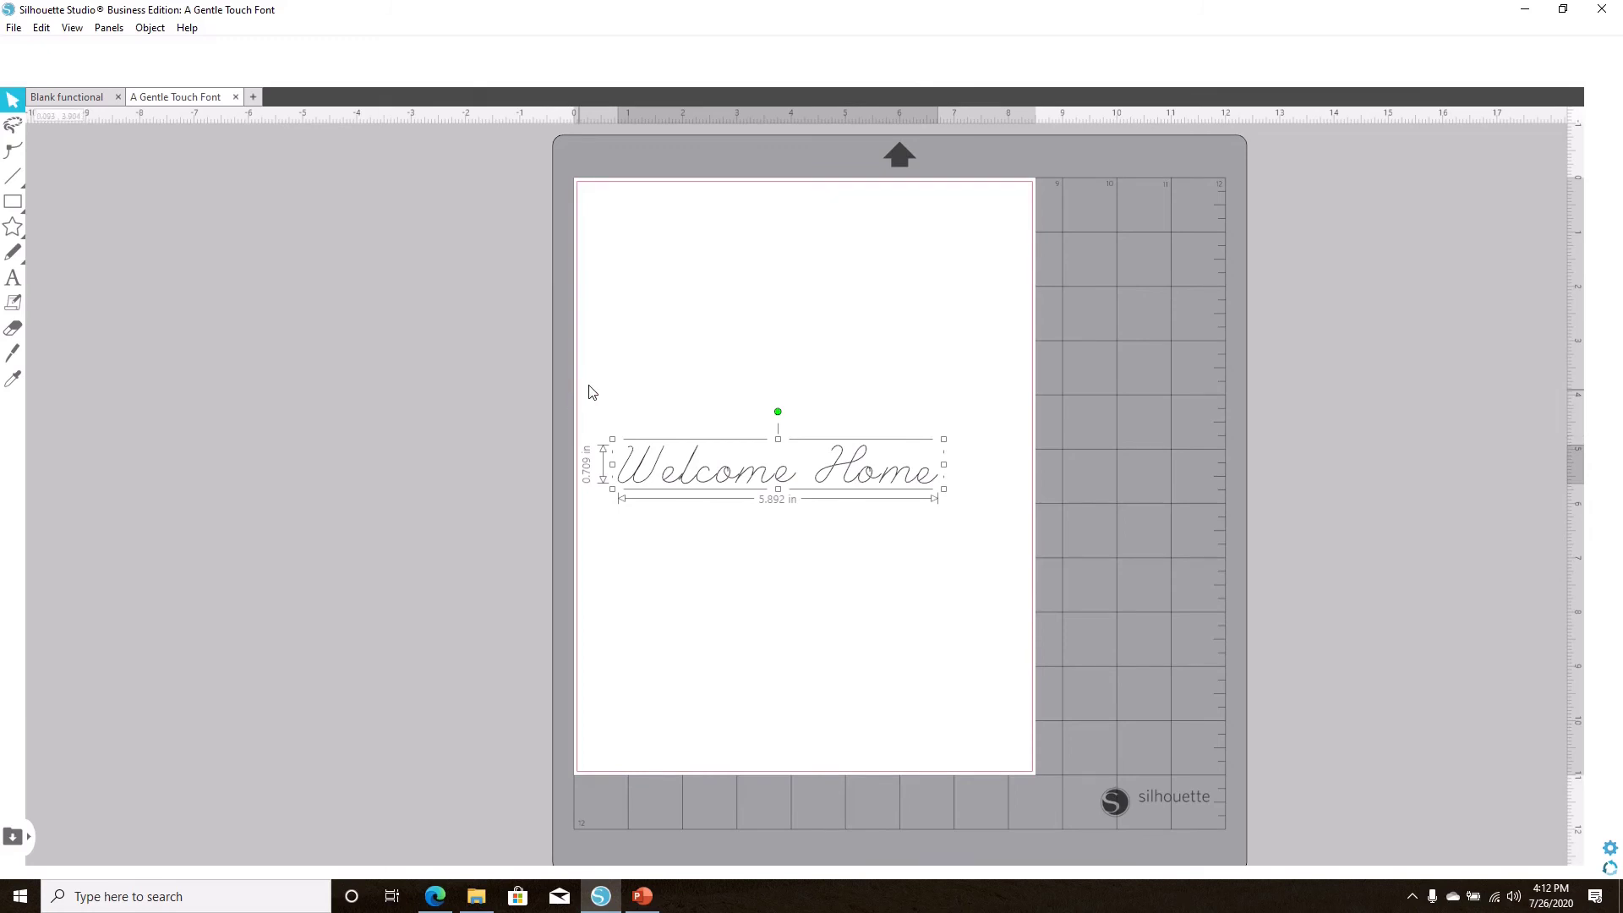
{"action": "left_click_drag", "start_coordinate": [589, 384], "coordinate": [912, 539]}
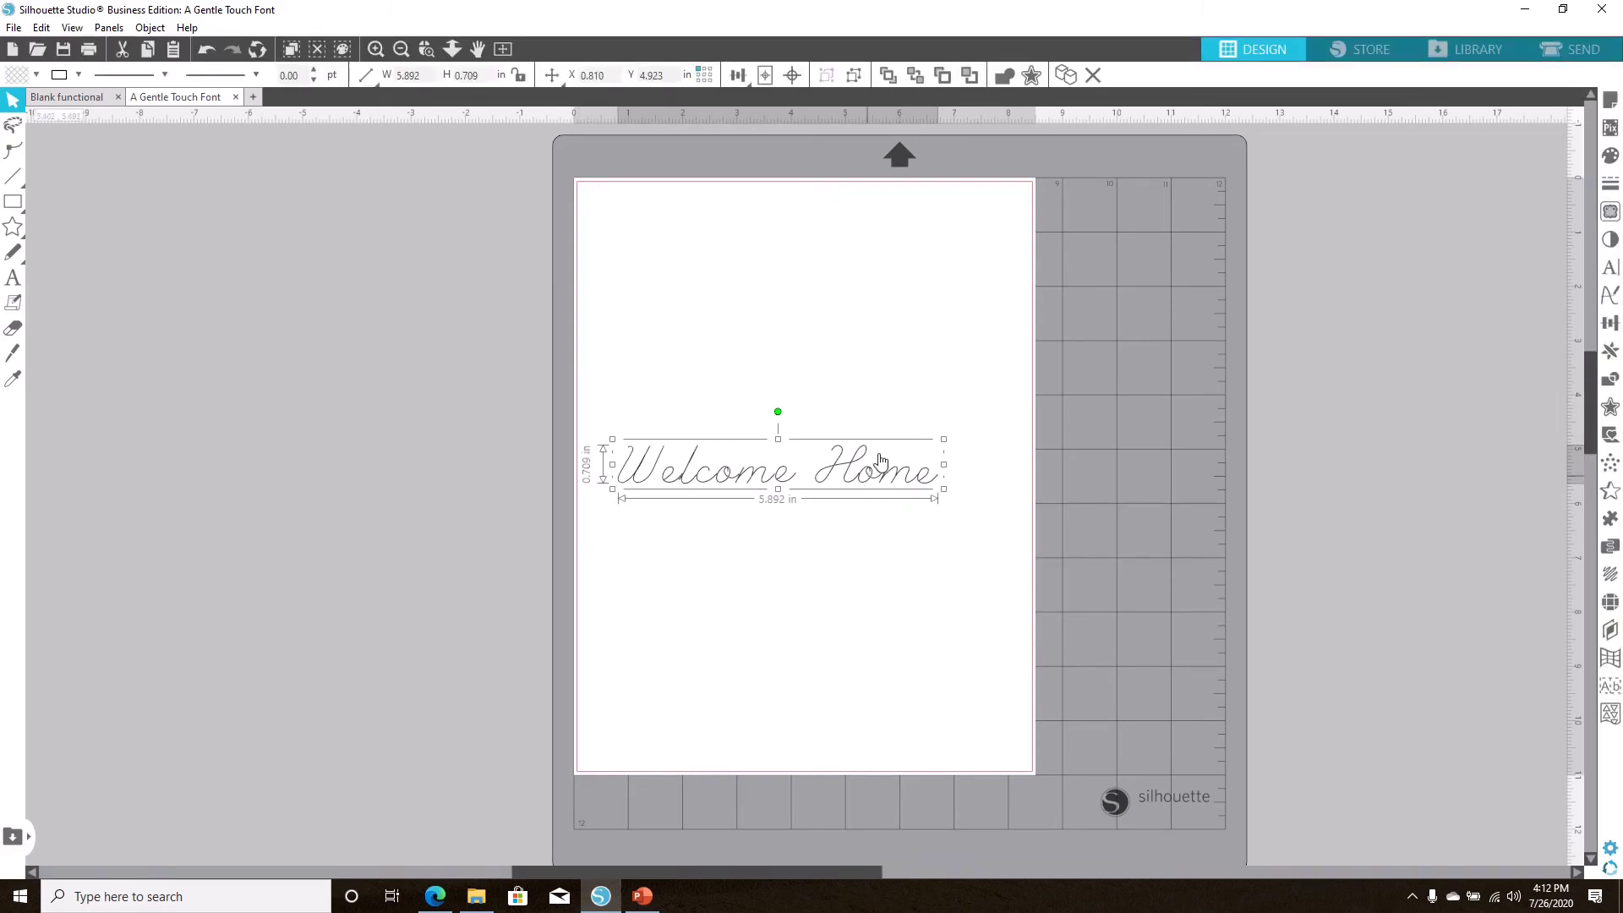
{"action": "left_click_drag", "start_coordinate": [869, 482], "coordinate": [885, 429]}
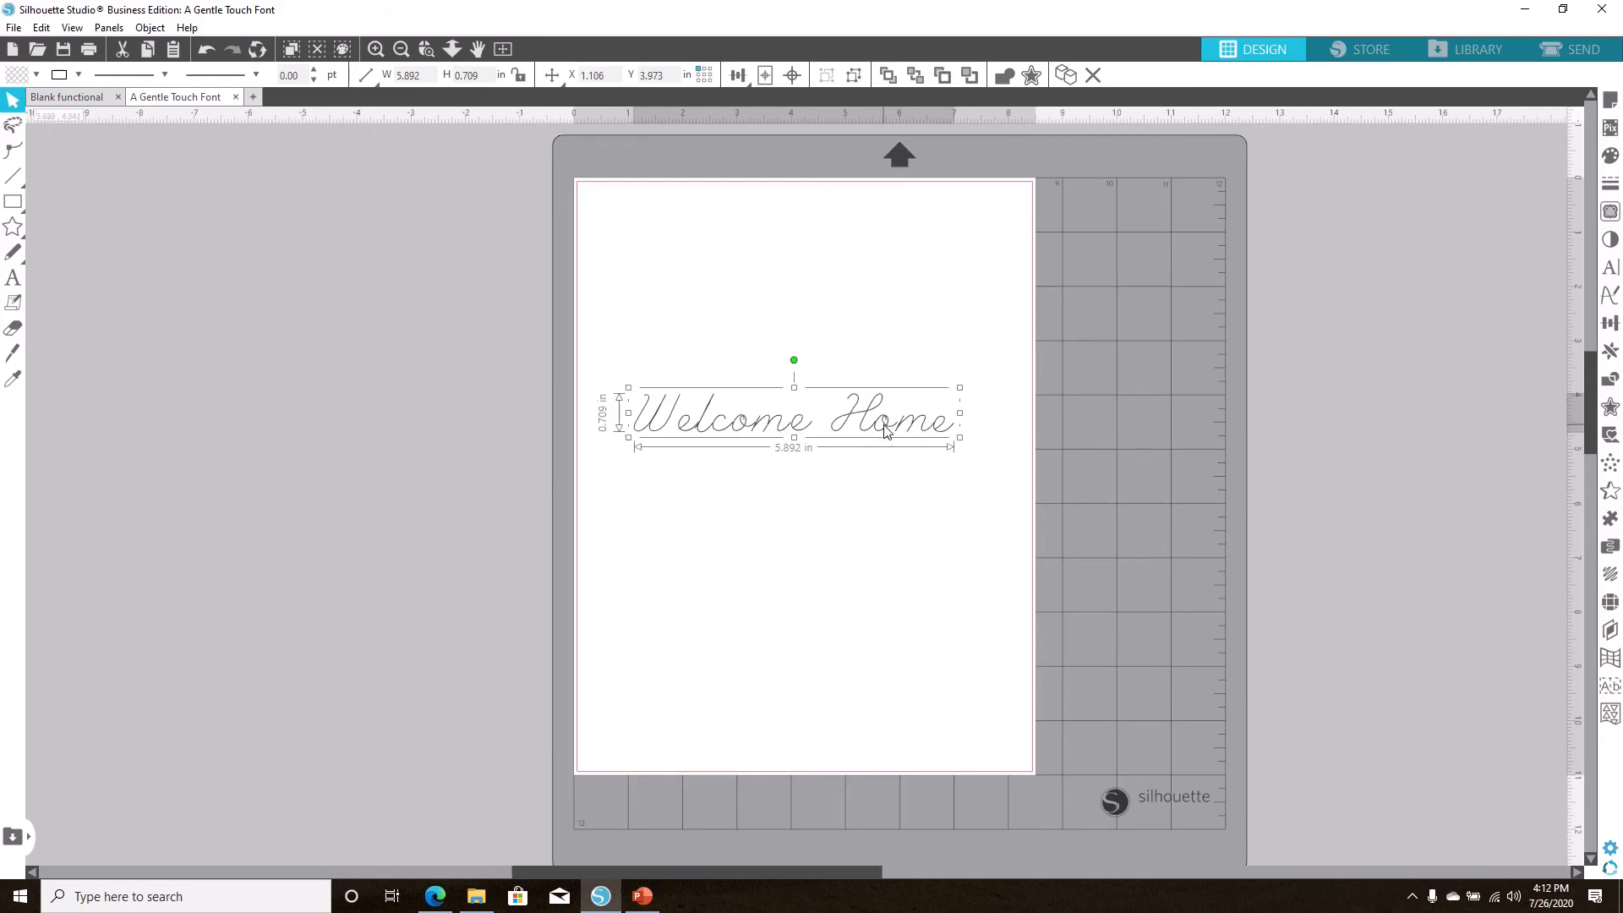
{"action": "left_click", "coordinate": [473, 425]}
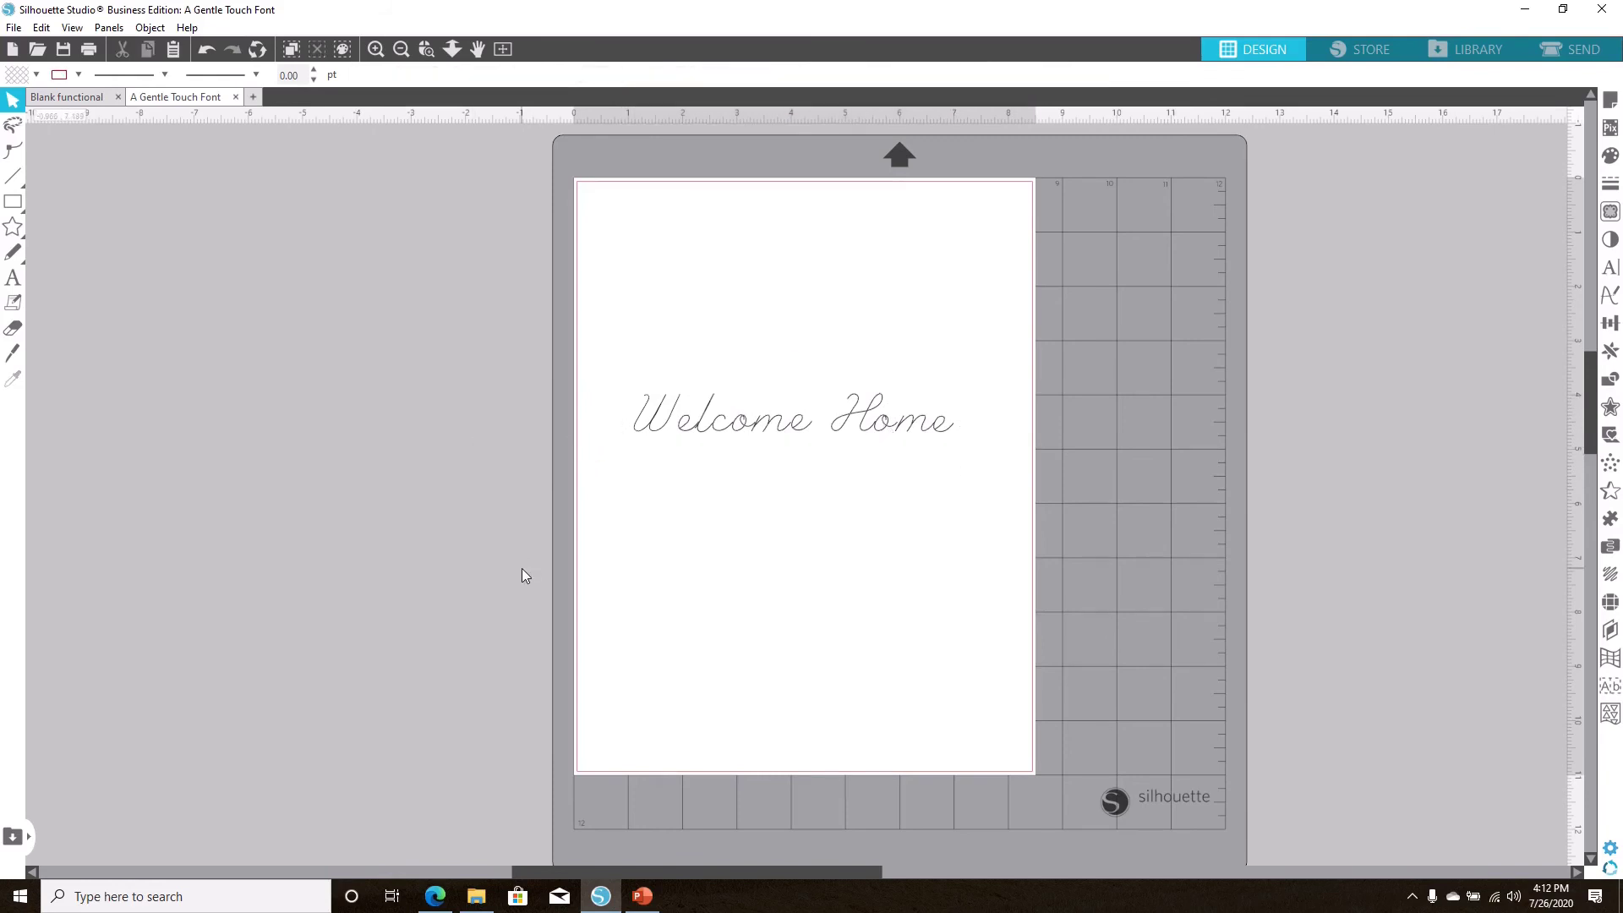